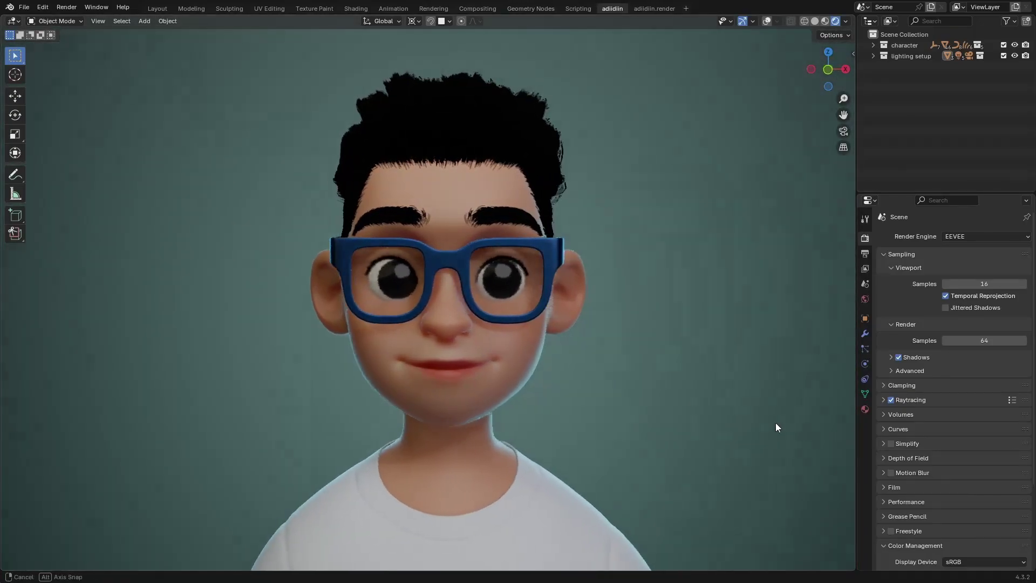
Step: Switch the render engine to Cycles
left_click(959, 237)
key("c")
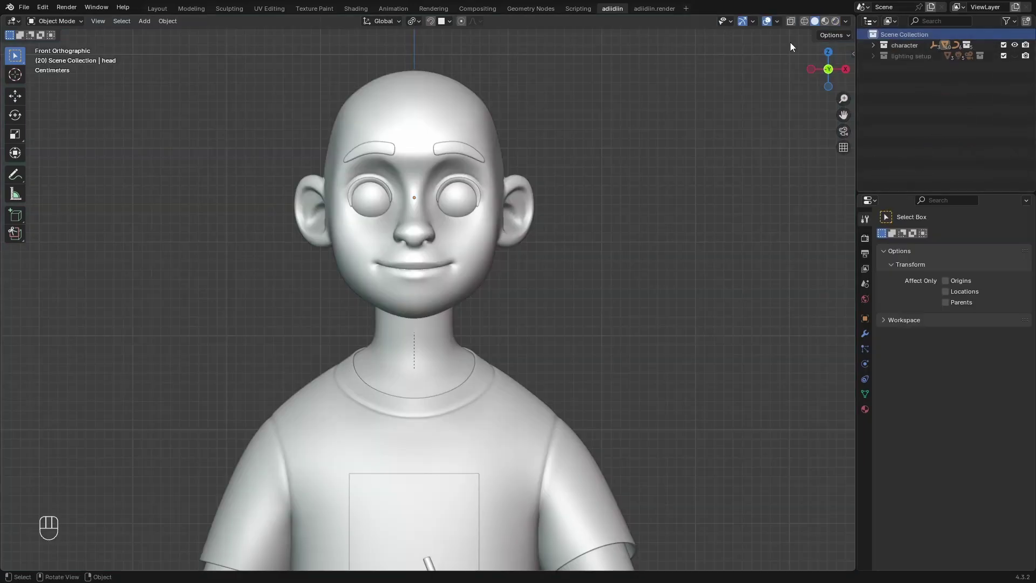
Step: Add a cube with level 2 subdivision, then scale it down and raise it over the top of the head
key("KP_Decimal")
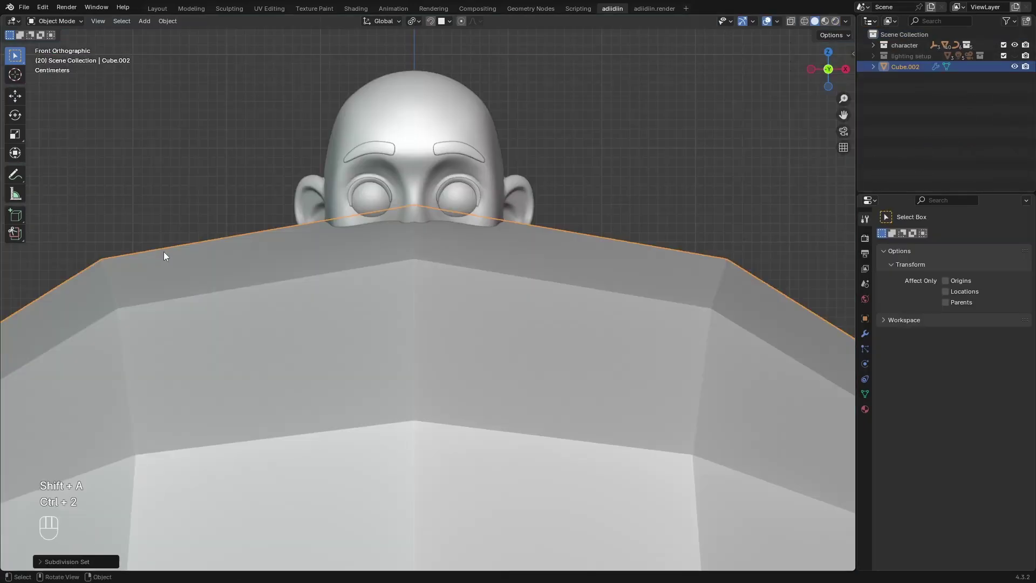
key("Tab")
key("s")
left_click(351, 278)
key("g")
key("z")
key("KP_Decimal")
Step: Delete the bottom face of the cube so it becomes an open cap
key("3")
key("x")
left_click(338, 347)
Step: In the right side view, flatten the cap along Z, then scale and move it to fit over the skull
key("KP_3")
key("a")
key("s")
key("z")
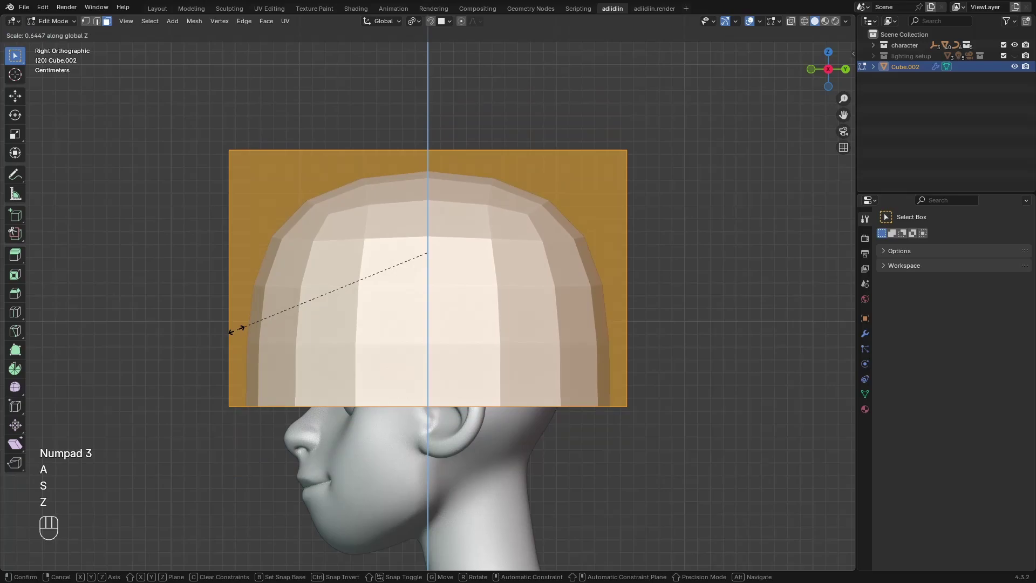
key("g")
key("z")
key("s")
key("g")
key("ctrl+Tab")
Step: Raise the cap's viewport subdivision to level 3 and add a Shrinkwrap modifier targeting the head
key("ctrl+3")
left_click(865, 333)
key("shift+a")
left_click(804, 432)
left_click(1011, 383)
left_click(529, 372)
Step: Adjust the cap's scale and height along Z until it wraps the skull down to the brow line
key("Tab")
key("s")
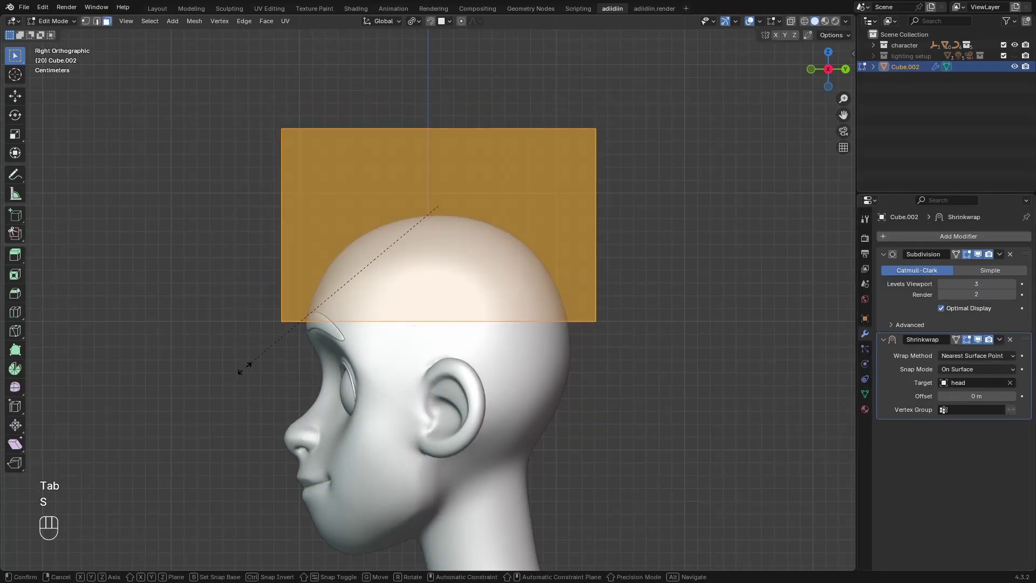
key("z")
key("g")
key("z")
left_click(236, 392)
Step: Apply the Subdivision and Shrinkwrap modifiers to the cap mesh
key("ctrl+Tab")
key("ctrl+a")
key("ctrl+a")
Step: Delete the negative X half of the cap's faces in front view, keeping the positive X half
key("KP_1")
key("Tab")
key("3")
key("alt+z")
left_click_drag(431, 183, 588, 372, "ctrl")
key("x")
Step: Add a Mirror modifier on the X axis with Clipping enabled to the half cap
key("shift+a")
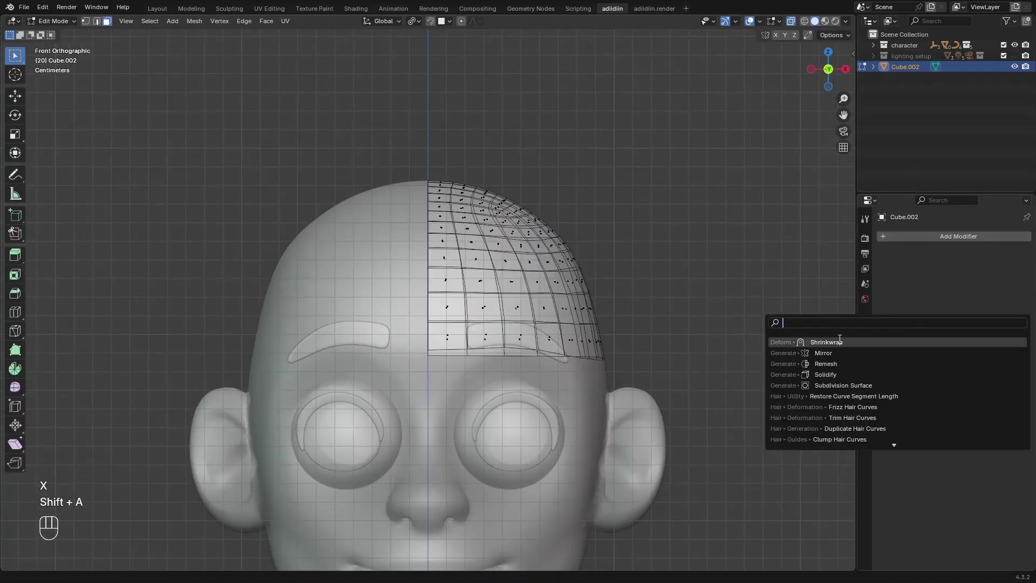
left_click(831, 353)
left_click(941, 322)
Step: Turn off X-ray and enable In Front display for the cap in the right side view
key("alt+z")
key("KP_3")
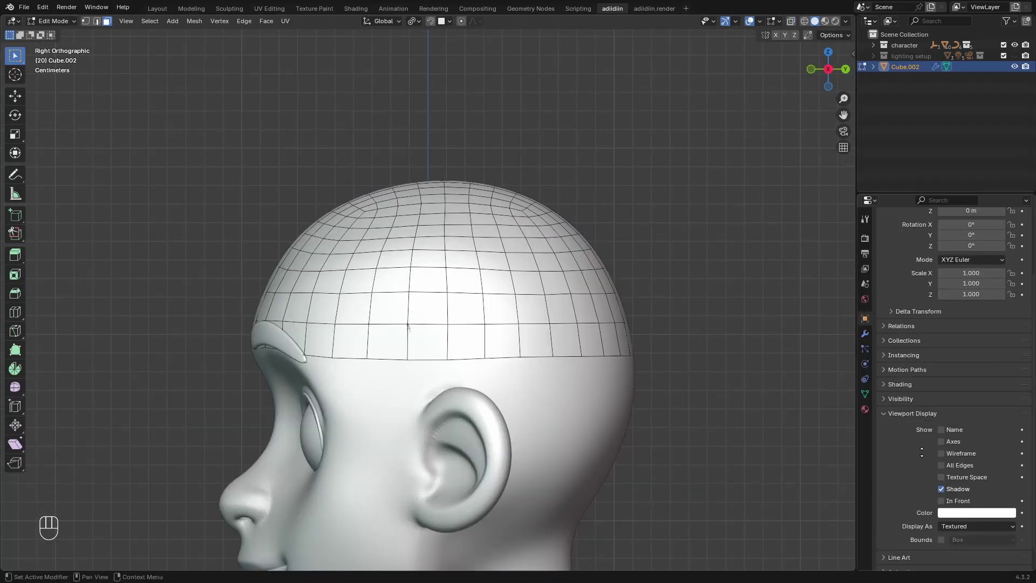
scroll(313, 314, "up", 2)
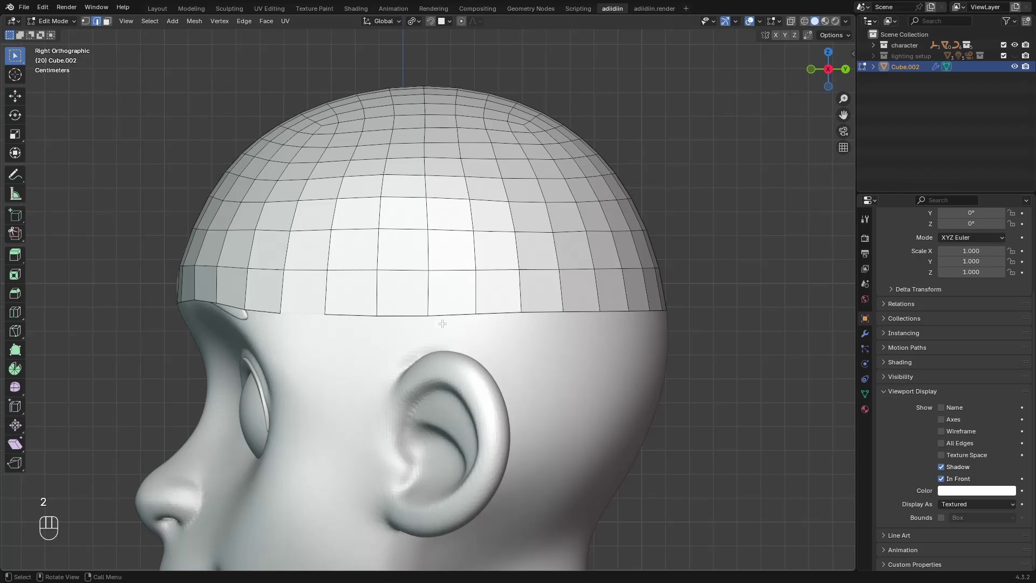
Step: Extrude the row of lower cap edges above the ear downward along Z
left_click(542, 312, "ctrl")
key("e")
key("z")
left_click(409, 395)
Step: Extrude the edges in front of the ear downward as a narrowed sideburn, shift them along Y, and enable snapping
left_click(303, 348)
left_click(402, 350, "ctrl")
key("e")
key("z")
key("s")
left_click(300, 421)
key("g")
key("y")
key("shift+Tab")
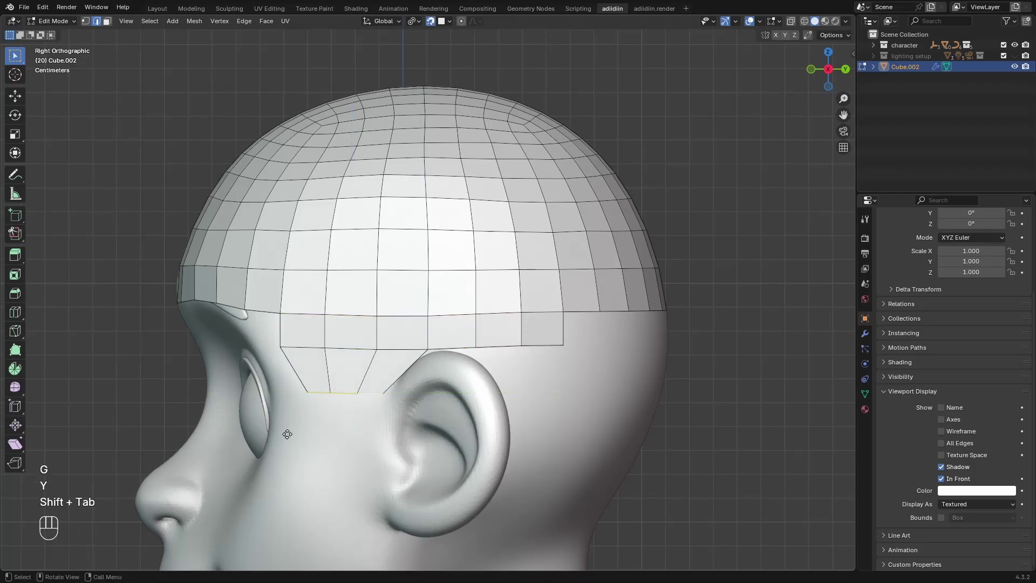
Step: Reposition the lower edge row above the ear and extrude the sideburn's bottom edges further down along Z
left_click(303, 348)
left_click(543, 345, "ctrl")
key("g")
left_click(370, 393, "ctrl")
key("e")
key("z")
Step: Extrude the lower edges at the back of the head down along Z and fill the gap beside the ear section
middle_click_drag(591, 370, 505, 372)
left_click(400, 322)
left_click(561, 319, "ctrl")
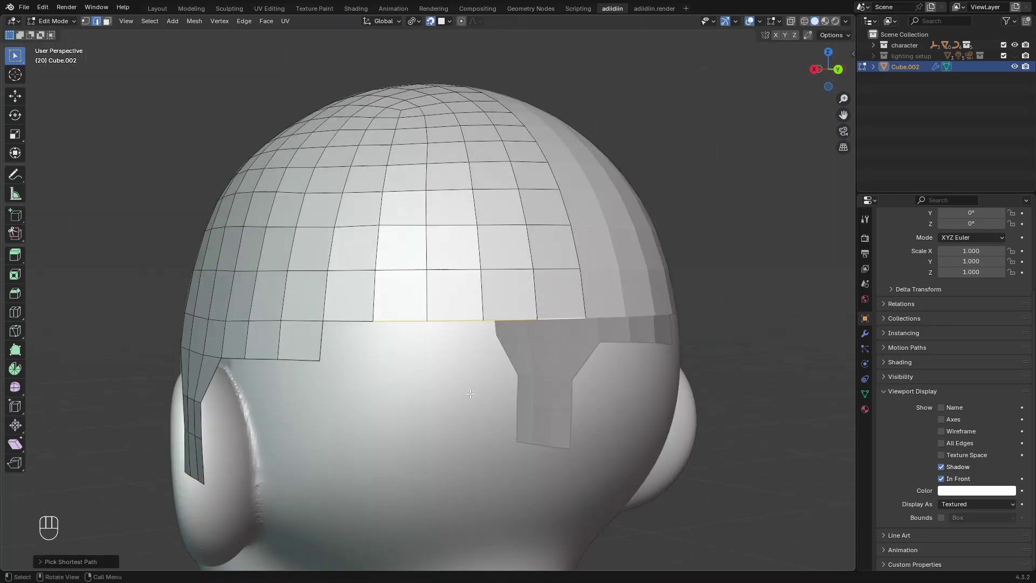
key("e")
key("z")
key("f")
Step: Extrude the whole lower edge row behind the ear downward twice and shift the new edges along X
left_click(261, 359)
left_click(562, 358, "ctrl")
scroll(388, 410, "down", 1)
key("e")
key("z")
key("e")
key("z")
key("g")
key("x")
Step: Extrude another row from the back hairline edges downward and scale it in to follow the head
middle_click_drag(492, 427, 457, 423)
key("1")
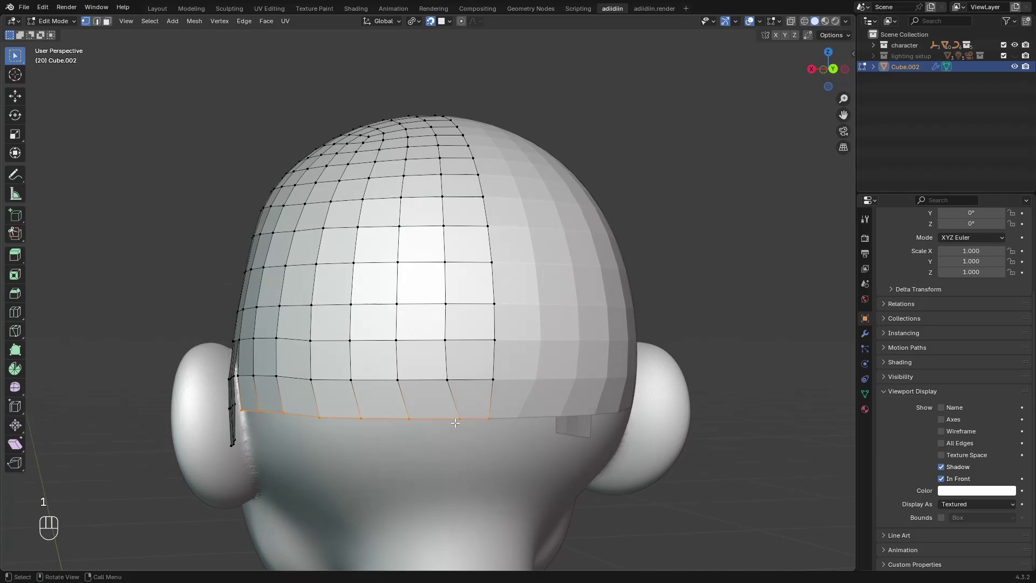
middle_click_drag(351, 419, 402, 427)
key("e")
key("z")
left_click(346, 468)
middle_click_drag(346, 468, 280, 464)
key("s")
Step: Continue extruding the back hairline down to the nape in three rows, scaling them in towards the neck
key("e")
key("z")
key("s")
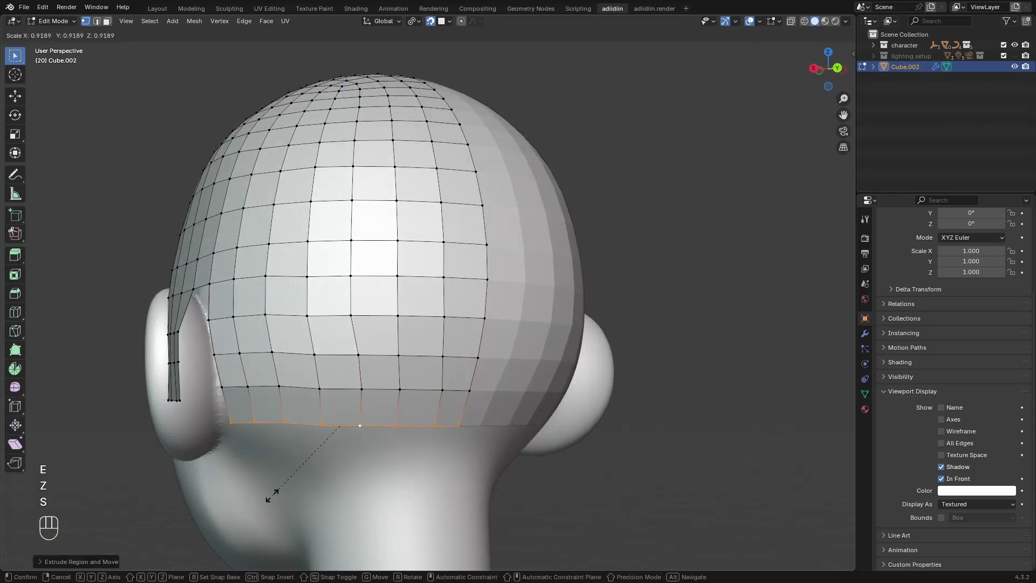
key("e")
key("z")
key("s")
left_click(281, 477)
key("e")
key("z")
left_click(310, 513)
Step: Return the cap to Object Mode and turn off its In Front display
middle_click_drag(237, 432, 328, 420)
scroll(328, 420, "down", 2)
key("ctrl+Tab")
left_click(941, 478)
Step: Isolate the cap, then add a level 2 Subdivision modifier and a Shrinkwrap modifier targeting the head
left_click(865, 334)
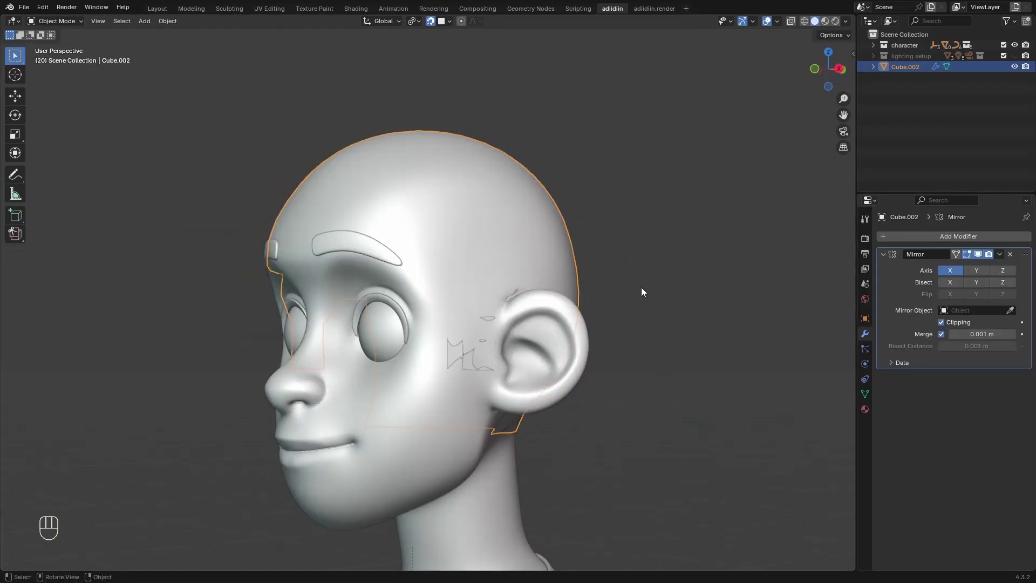
key("slash")
key("ctrl+2")
left_click_drag(884, 254, 880, 268)
key("shift+a")
left_click(650, 322)
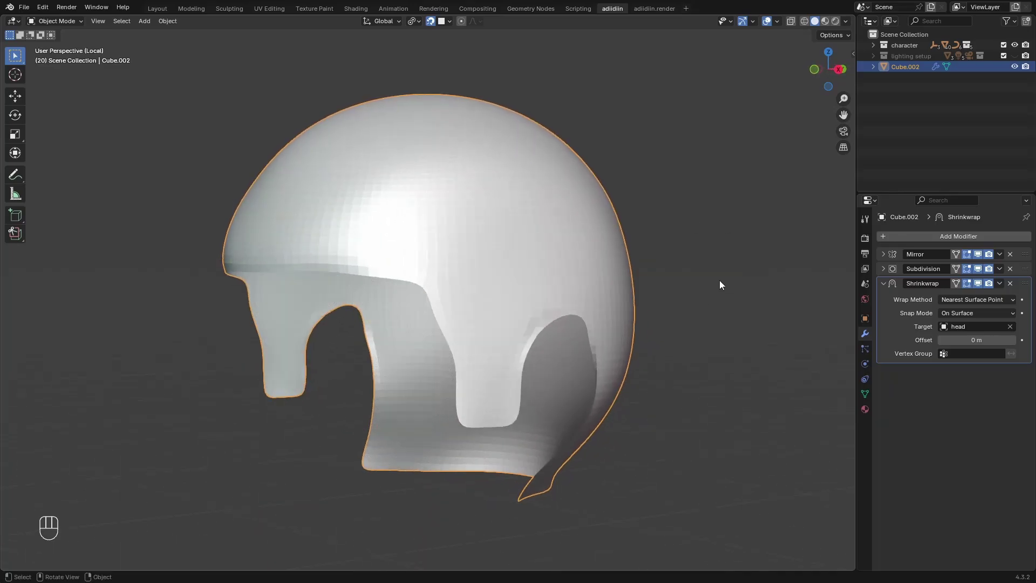
Step: Apply the cap's Mirror, Subdivision and Shrinkwrap modifiers
key("ctrl+a")
key("ctrl+a")
key("ctrl+a")
Step: Leave the isolated view, turn off snapping, and shrink all cap vertices slightly along their normals to sit just beneath the head surface
key("Tab")
key("KP_3")
key("slash")
key("a")
key("a")
key("shift+Tab")
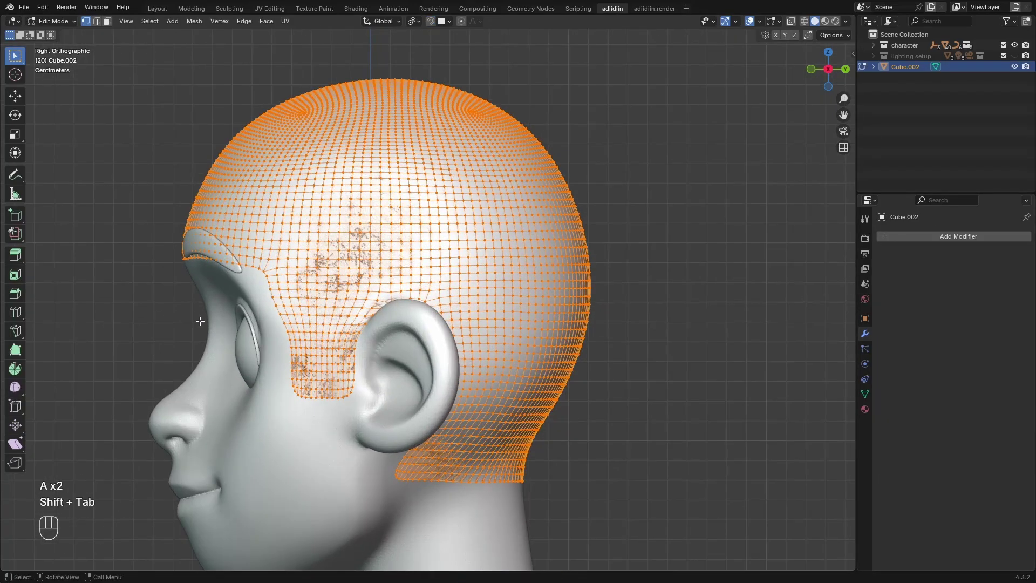
key("alt+z")
key("alt+s")
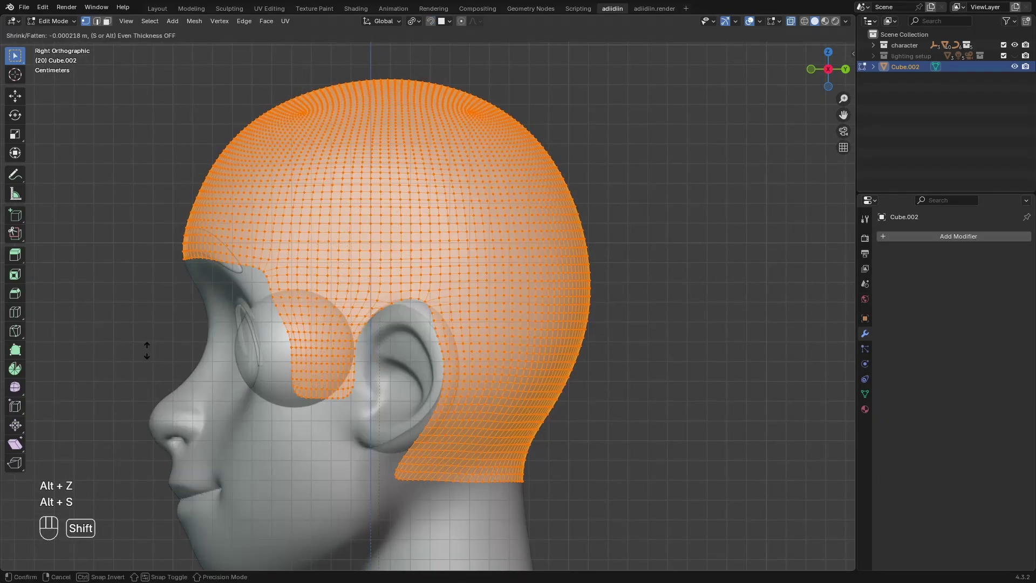
left_click(140, 360)
key("alt+z")
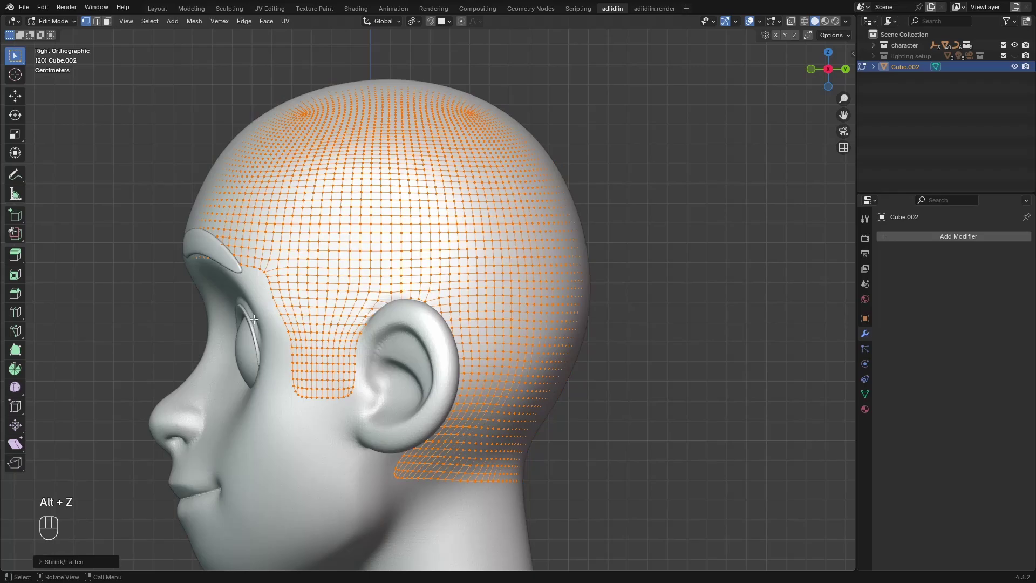
key("ctrl+tab")
Step: Rename the cap object to hair-grooming-mesh
mouse_move(222, 341)
middle_mouse_down("ctrl")
mouse_move(255, 307)
mouse_move(219, 345)
middle_mouse_up("ctrl")
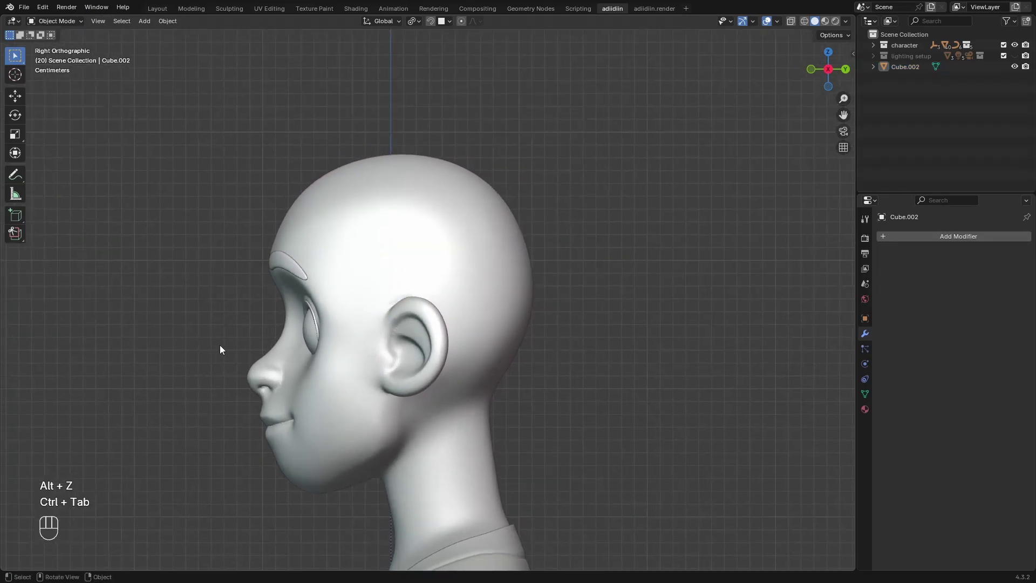
double_click(897, 71)
type("hair-grooming-mesh")
key("Return")
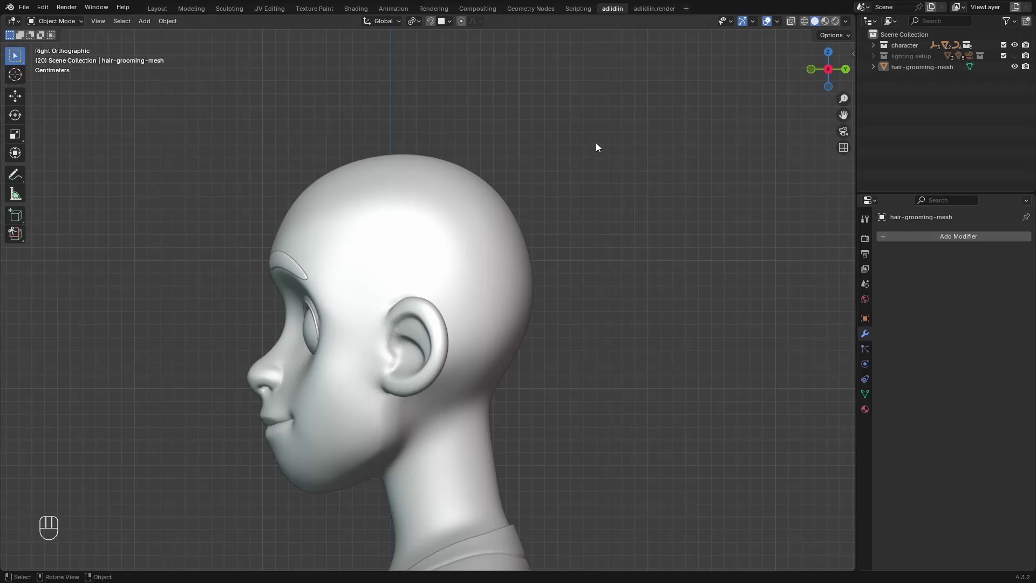
Step: UV unwrap the entire hair-grooming-mesh
left_click(923, 67)
key("Tab")
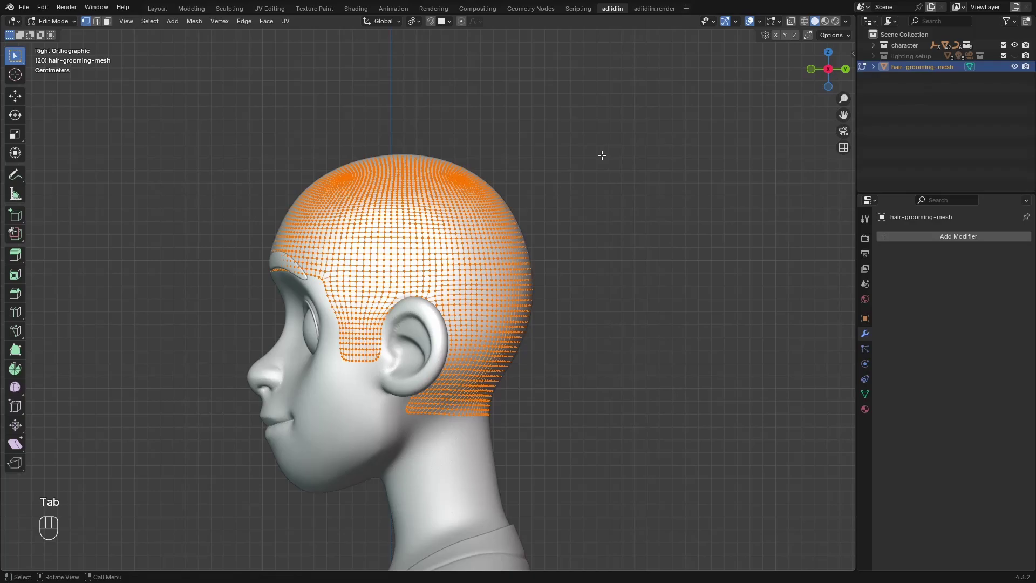
key("u")
mouse_move(594, 160)
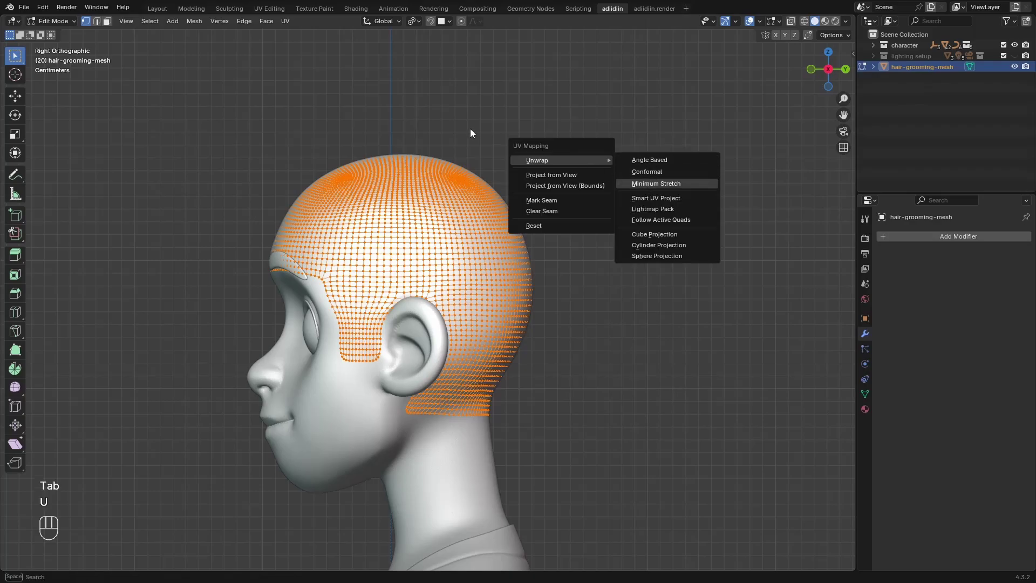
left_click(566, 169)
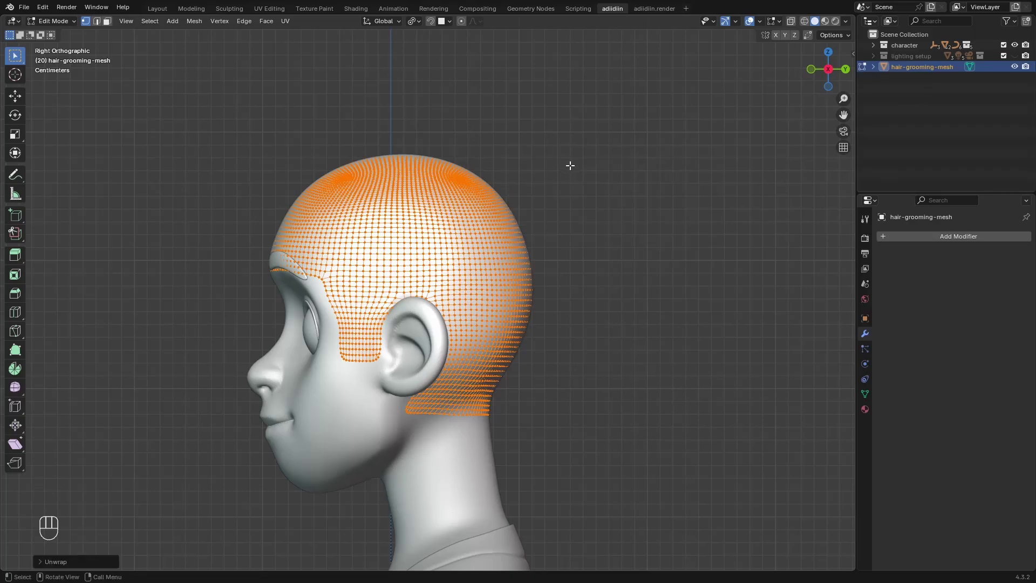
Step: Add an Empty Hair curves object to the hair-grooming-mesh in Object Mode
key("ctrl+Tab")
key("shift+a")
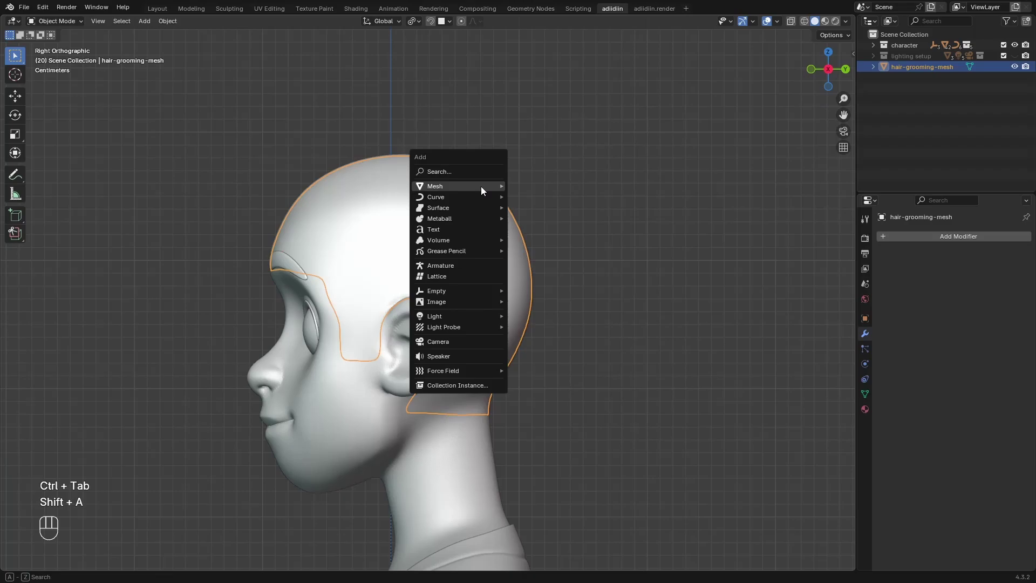
mouse_move(481, 196)
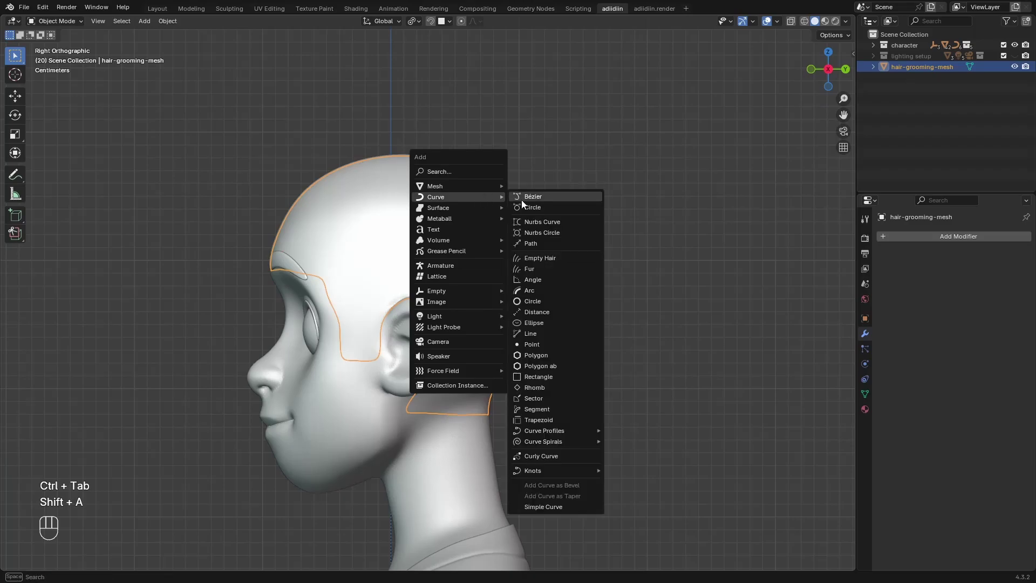
left_click(533, 258)
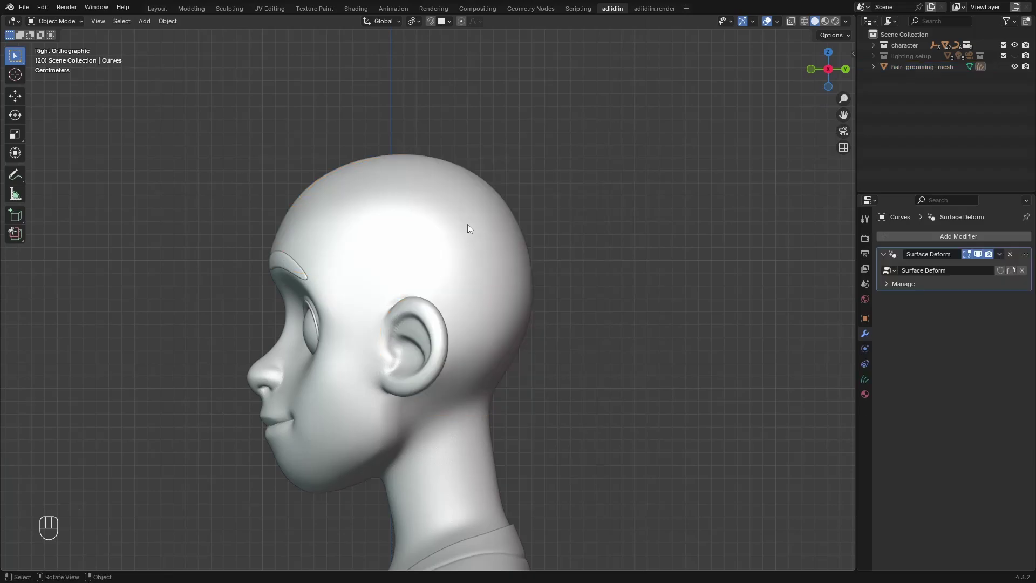
Step: In Sculpt Mode, use the Add brush with X symmetry and a count of 1 to place mirrored hairs above the forehead
key("ctrl+Tab")
left_click(468, 308)
key("KP_7")
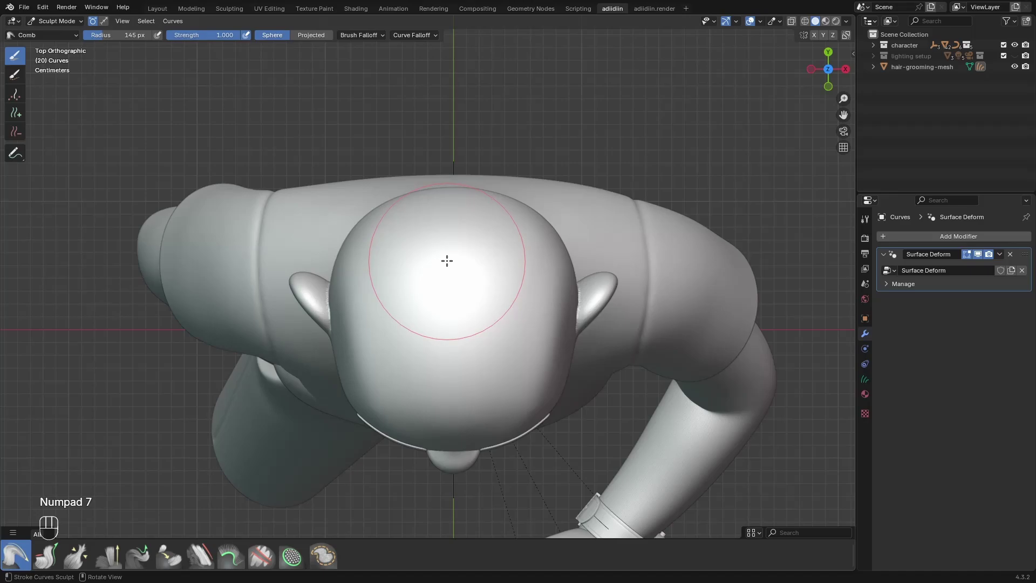
key("3")
middle_click_drag(397, 338, 347, 70)
key("ctrl+z")
left_click(341, 36)
left_click_drag(372, 217, 410, 224)
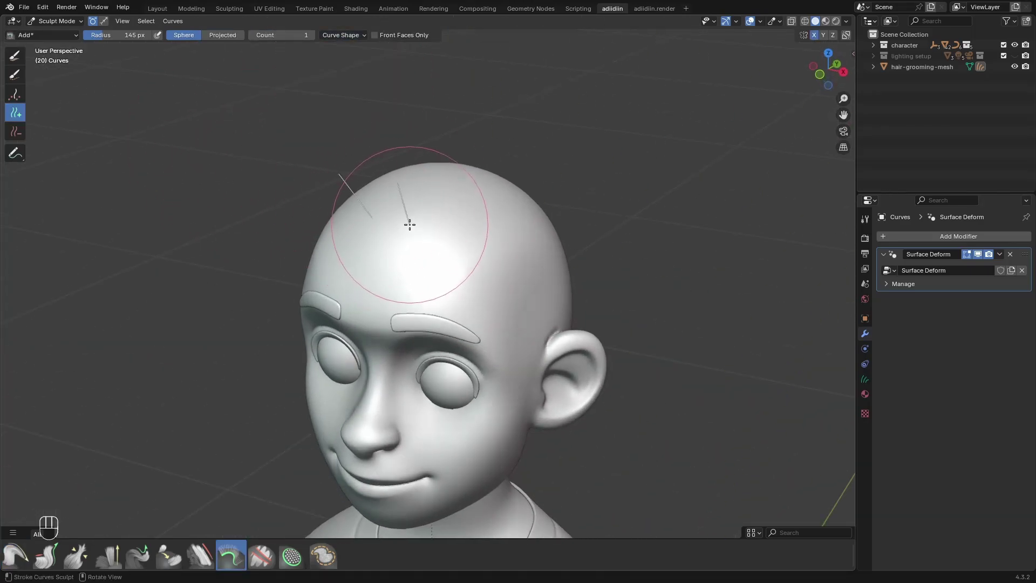
Step: Return to Object Mode and add a Set Hair Curve Profile modifier to the hair curves
key("KP_3")
scroll(243, 266, "up", 4)
key("ctrl+Tab")
key("shift+a")
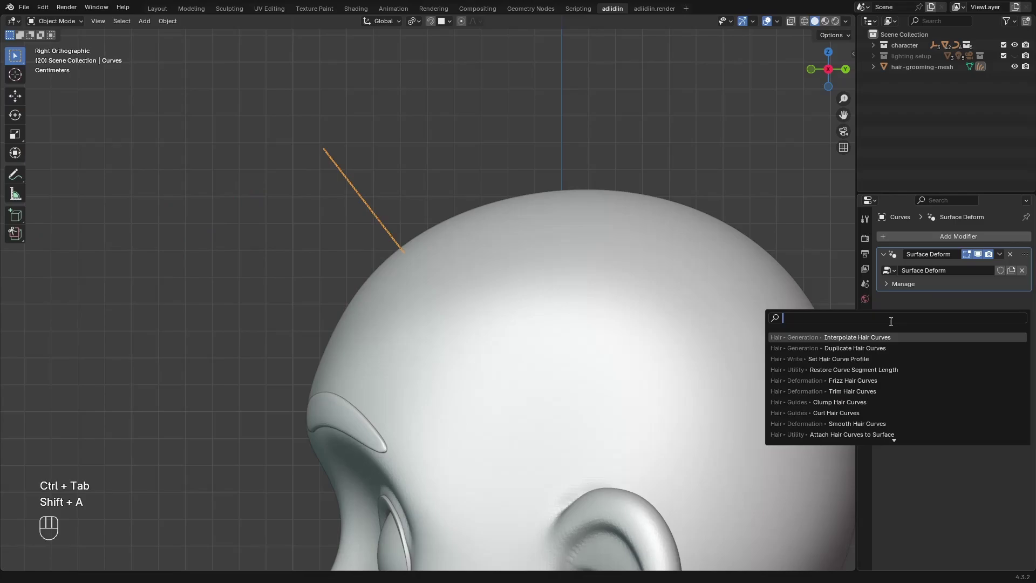
left_click(846, 359)
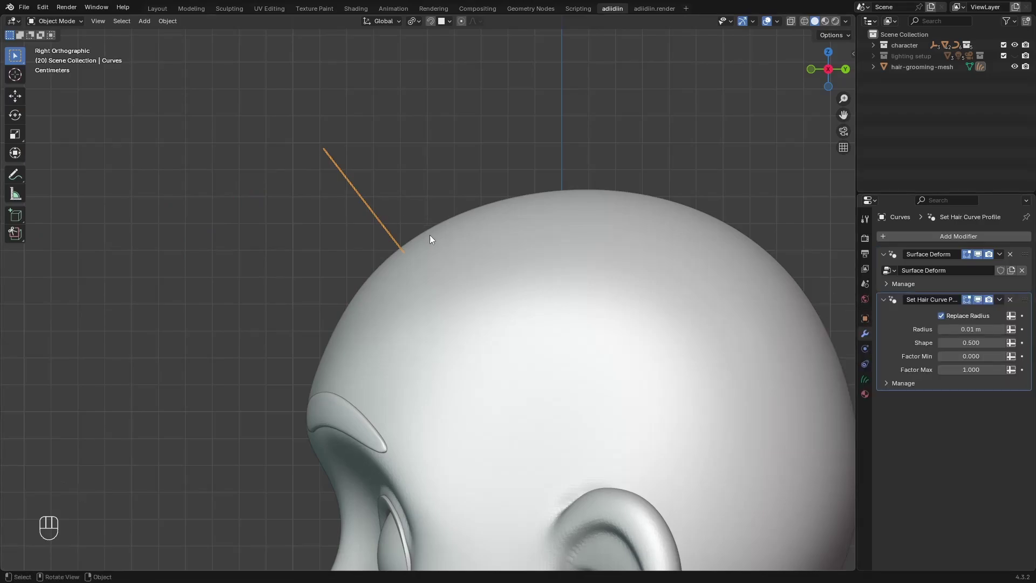
Step: Preview the two hairs in a render region with the lighting setup shown, and set the hair profile radius to 0.0002 m
middle_click_drag(430, 239, 544, 250)
left_click_drag(349, 117, 564, 300)
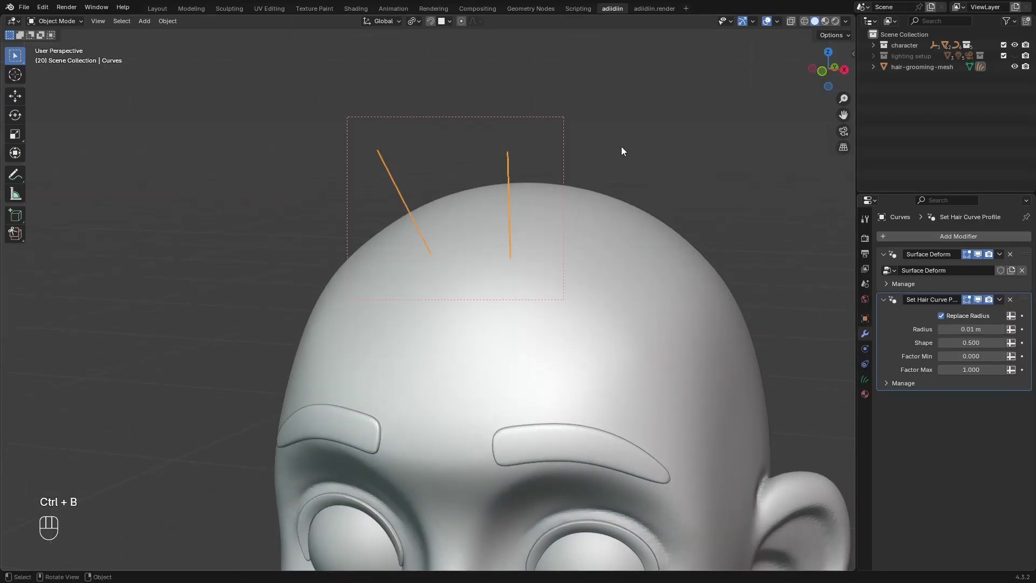
left_click(1015, 56)
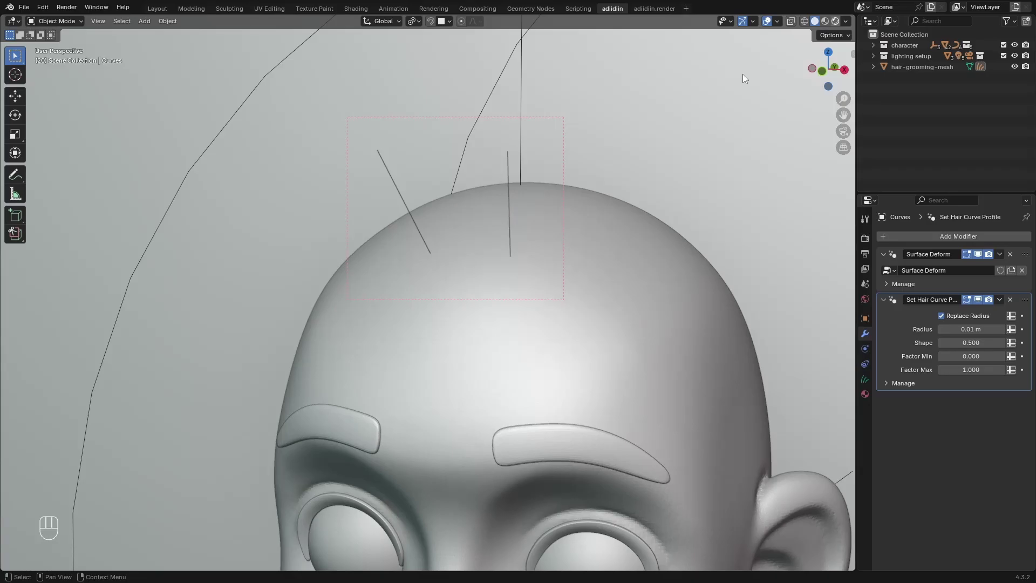
key("shift+z")
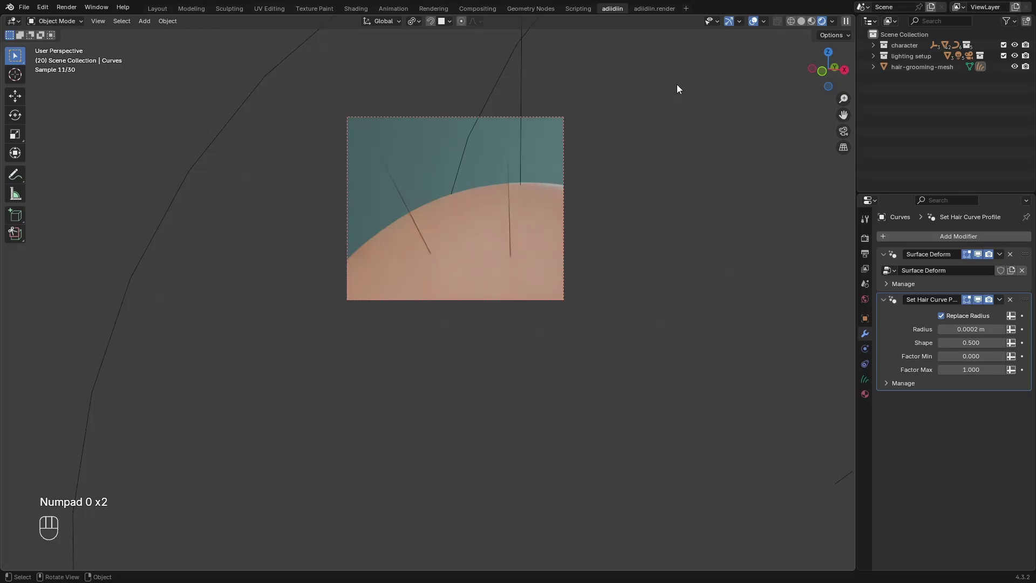
Step: Return to solid shading and hide the lighting setup collection
left_click(801, 21)
left_click(1014, 56)
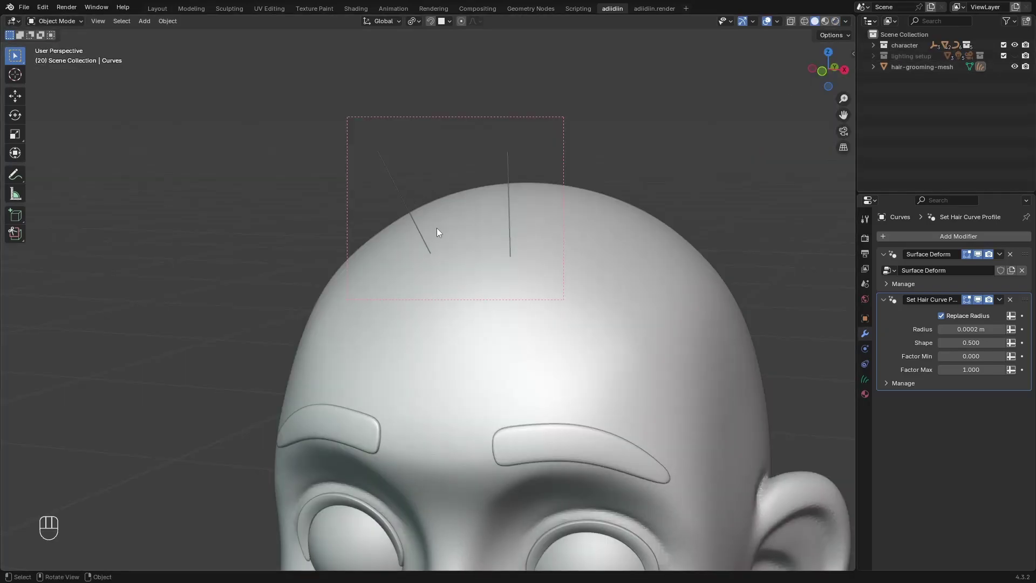
Step: Clear the render region and add a Duplicate Hair Curves modifier, adjusting it so each guide hair becomes a tuft
key("ctrl+alt+b")
key("KP_3")
left_click(885, 299)
key("shift+a")
left_click(888, 325)
left_click(846, 374)
left_click_drag(971, 357, 917, 357, "shift")
left_click(883, 314)
Step: Add a Clump Hair Curves modifier and adjust it so the strands of each tuft gather toward the tips
key("shift+a")
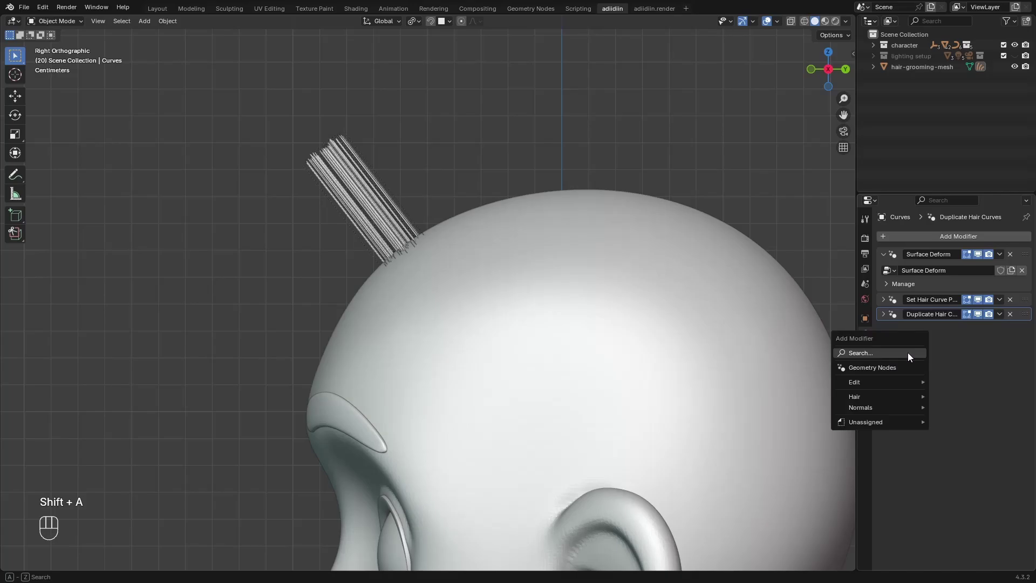
type("clu")
key("Return")
left_click_drag(951, 386, 966, 413, "shift")
left_click(883, 329)
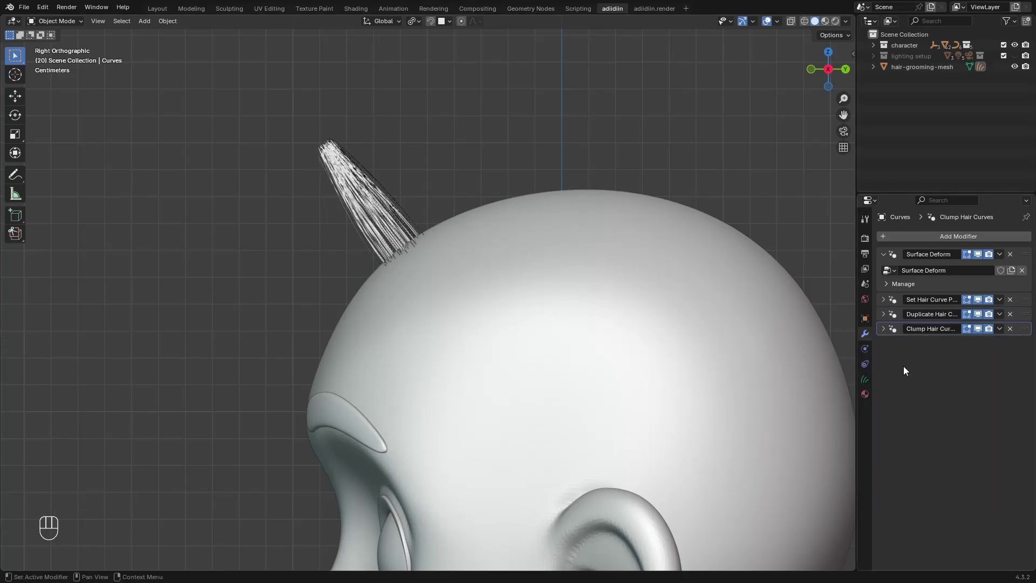
Step: Add a Curl Hair Curves modifier and set its factor to 0.016
key("shift+a")
type("cur")
left_click(880, 384)
mouse_move(950, 401)
left_mouse_down()
mouse_move(915, 407)
mouse_move(955, 399)
left_mouse_up()
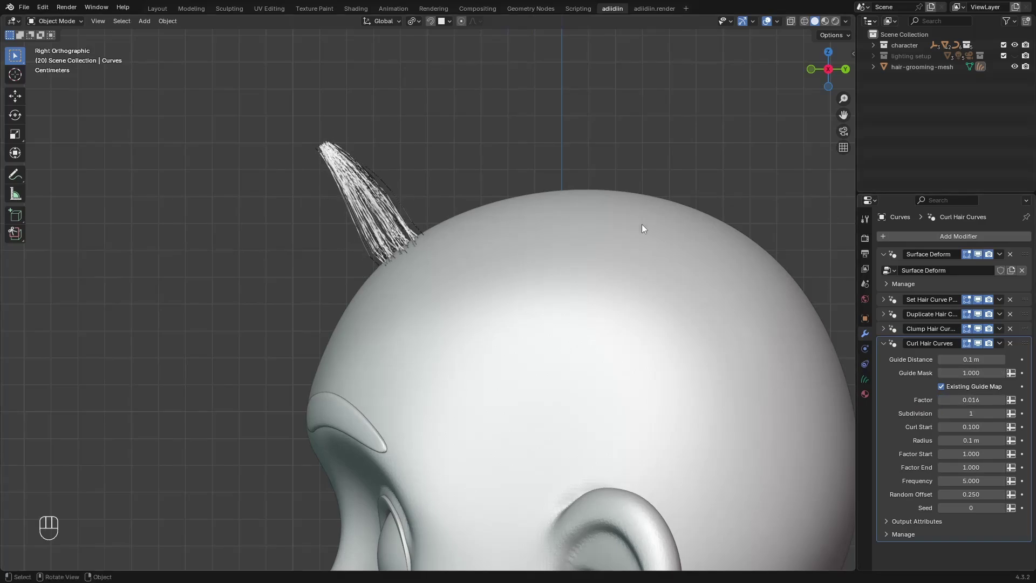
left_click(884, 343)
Step: Add a Trim Hair Curves modifier with Replace Length turned off and a random offset of 0.009 m
key("shift+a")
left_click(895, 377)
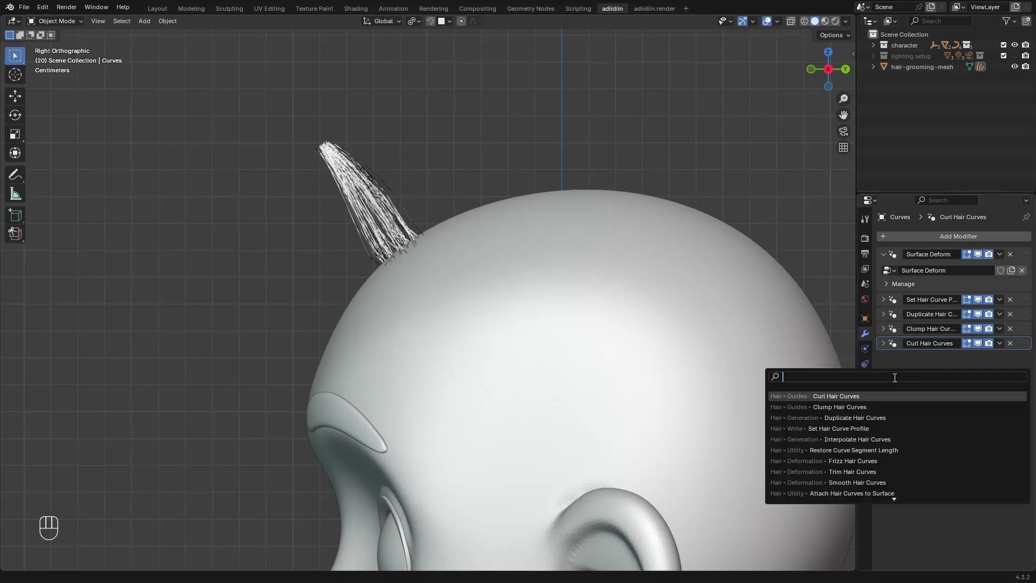
type("tri")
key("Return")
left_click(941, 400)
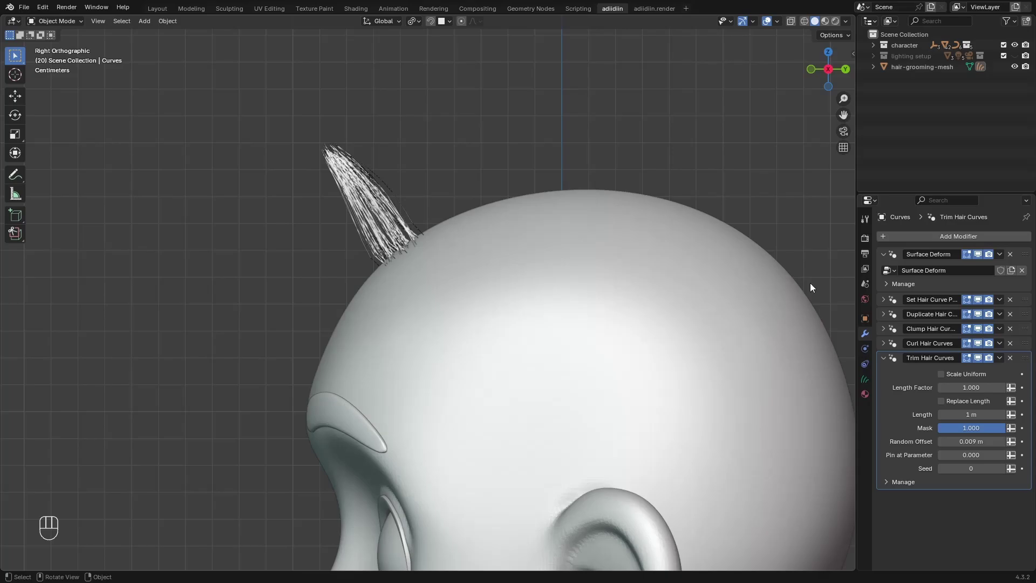
Step: In Sculpt Mode, comb the two mirrored tufts back over the head and lengthen them with the Grow/Shrink brush
key("ctrl+Tab")
key("f")
key("f")
key("f")
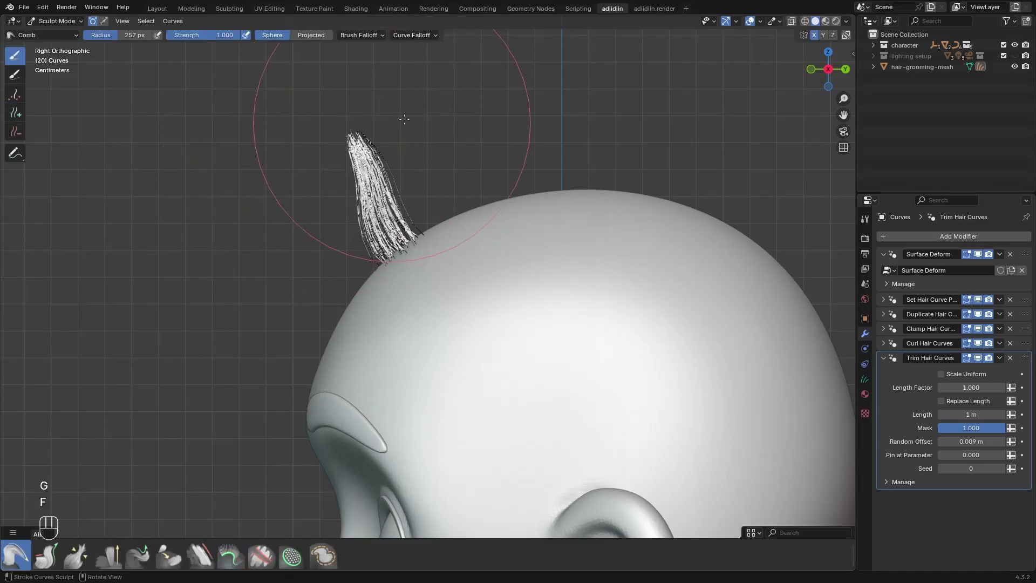
key("4")
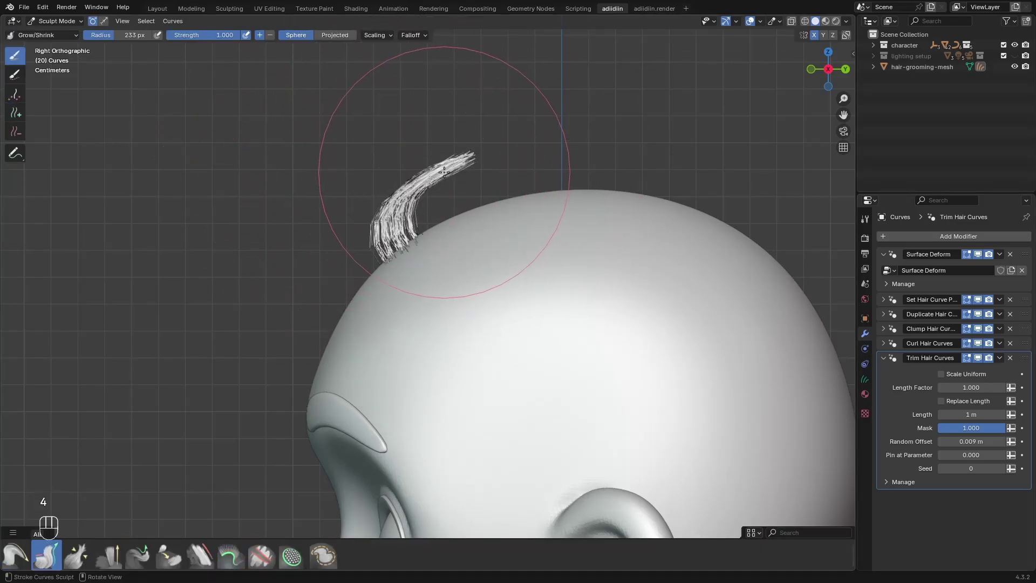
key("g")
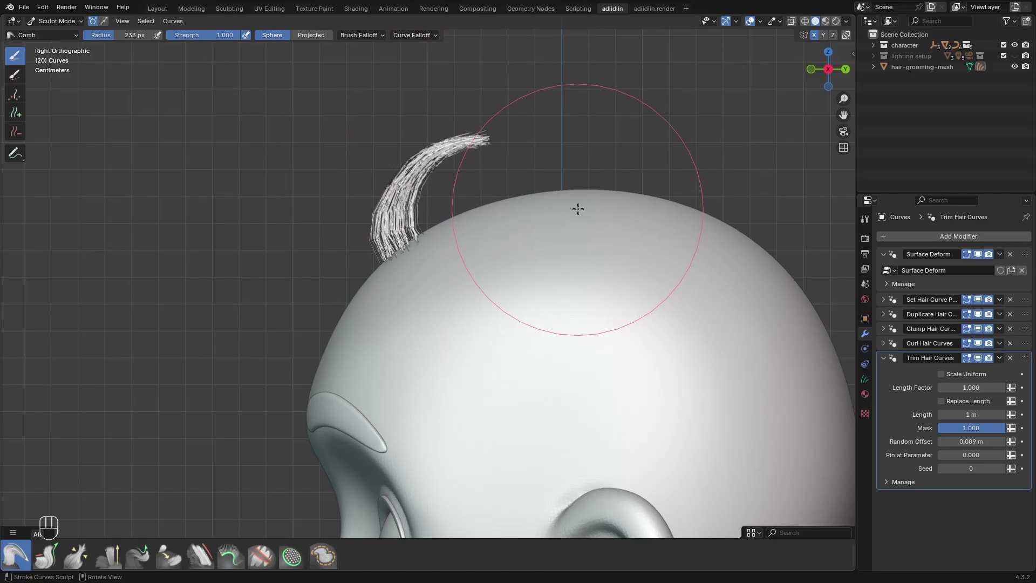
middle_click_drag(502, 215, 623, 263)
key("f")
left_click(643, 263)
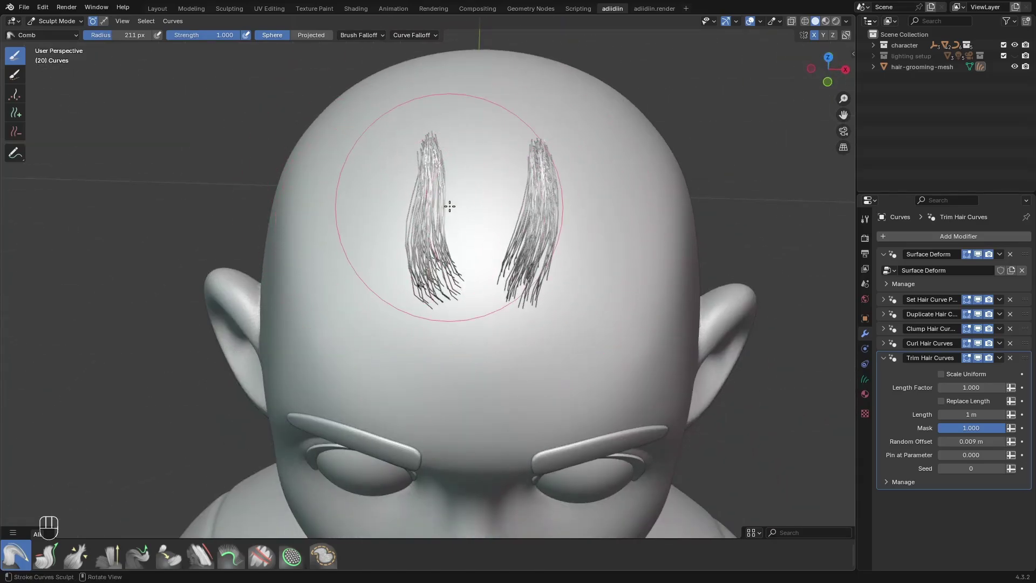
Step: Try the Add brush behind the front tufts, undo the stroke, and open the brush's Curve Shape options
key("3")
key("f")
left_click(442, 263)
mouse_move(526, 305)
middle_mouse_down()
mouse_move(465, 295)
mouse_move(434, 270)
mouse_move(448, 282)
middle_mouse_up()
left_click(465, 297)
key("ctrl+z")
left_click(351, 39)
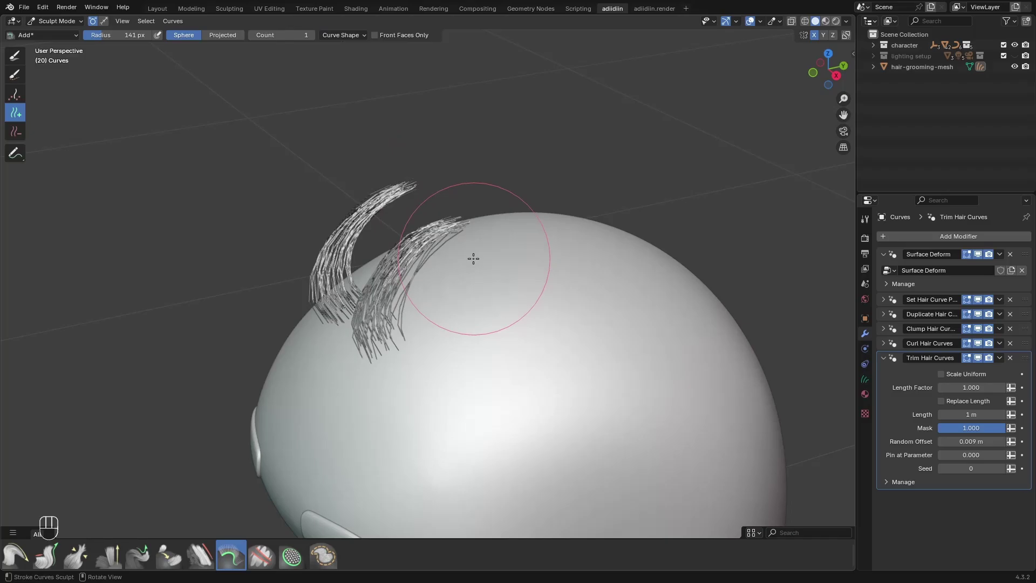
Step: Add further mirrored tufts behind the front pair from the top view and comb them toward the back of the head
key("KP_7")
left_click(500, 271)
middle_click_drag(448, 129, 437, 189, "shift")
middle_click_drag(434, 189, 424, 232, "ctrl")
key("g")
key("f")
left_click(493, 318)
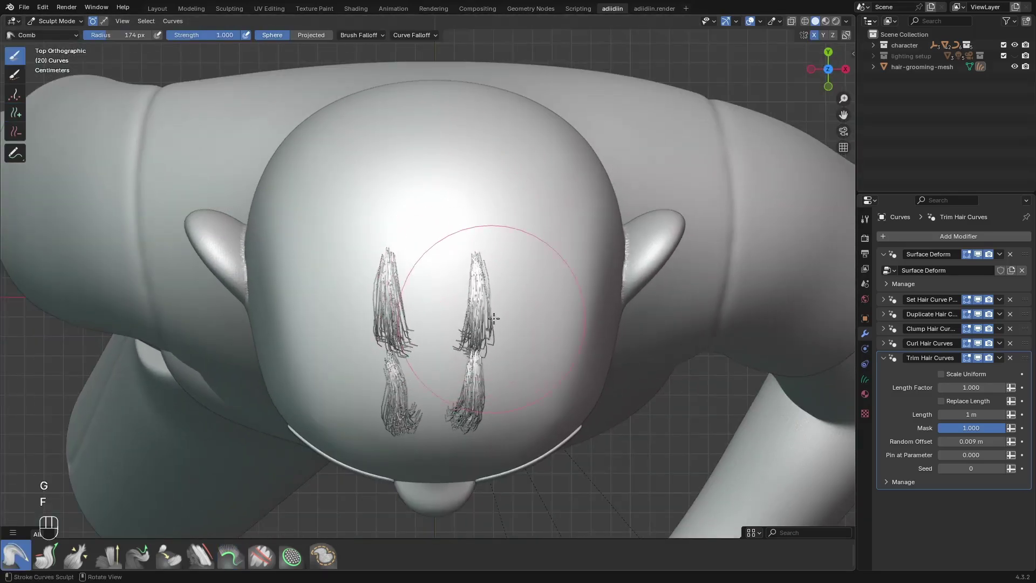
key("f")
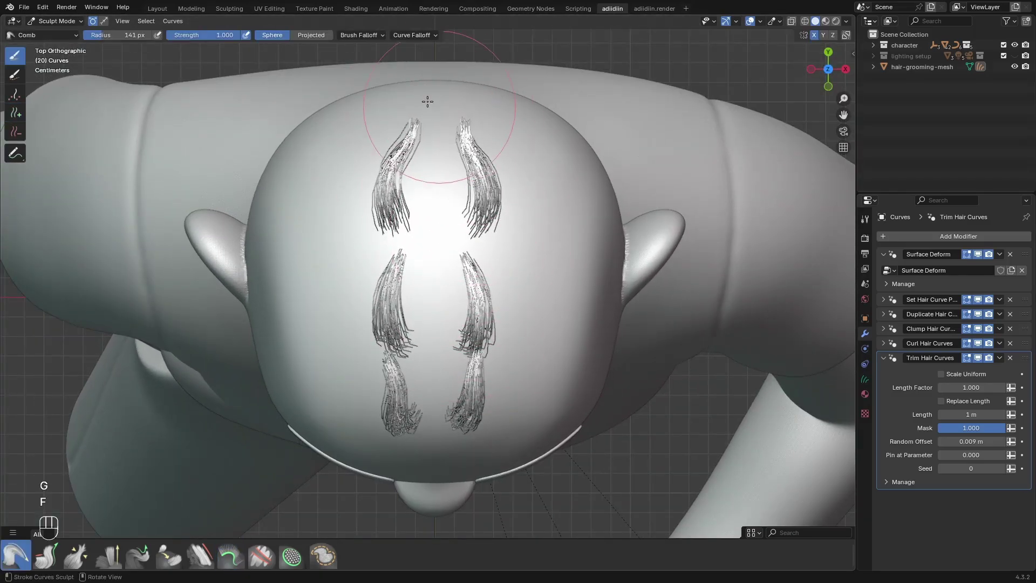
key("KP_3")
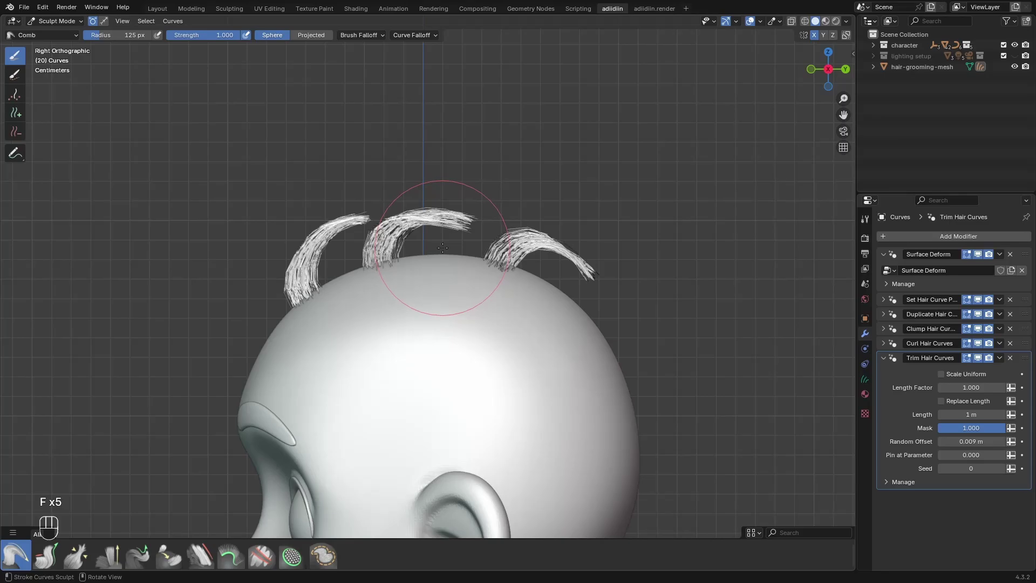
Step: Add mirrored tufts close to the head's midline, between the existing rows, from the top view
key("KP_7")
key("3")
left_click(448, 358)
left_click(442, 442)
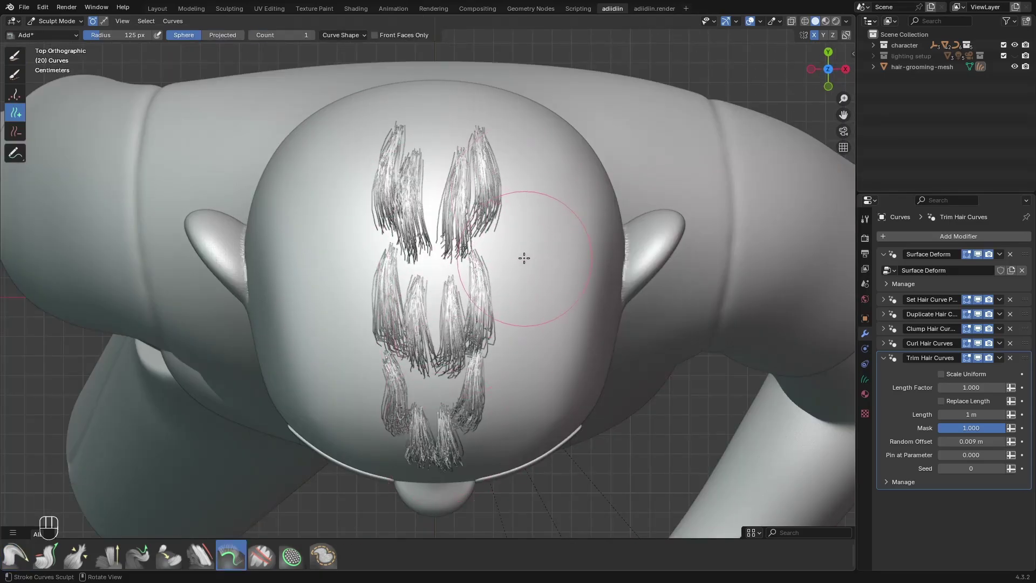
Step: Adjust the length of the tufts on the back of the head with the Grow/Shrink brush
middle_click_drag(527, 347, 393, 266)
key("4")
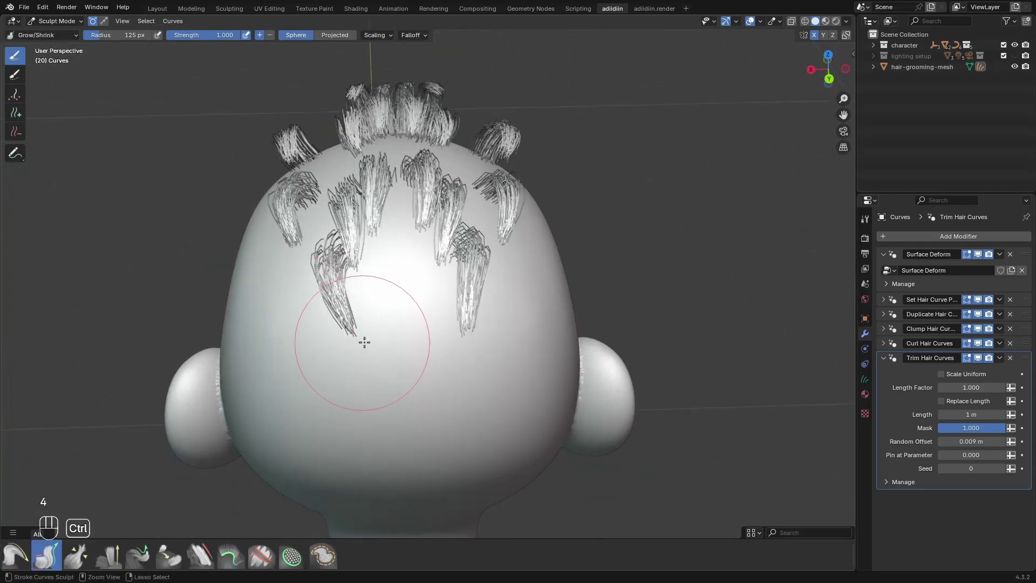
key("f")
left_click(356, 298)
mouse_move(364, 342)
middle_mouse_down()
mouse_move(374, 299)
mouse_move(317, 312)
mouse_move(285, 366)
mouse_move(386, 313)
mouse_move(416, 309)
mouse_move(378, 324)
mouse_move(302, 299)
mouse_move(380, 235)
mouse_move(391, 259)
middle_mouse_up()
Step: Add more mirrored tufts on the back and sides of the head, alternating with Grow/Shrink to adjust their length
key("3")
key("4")
key("3")
left_click(380, 236)
key("4")
key("3")
left_click(372, 300)
Step: Comb the lower back tufts downward, then keep adding tufts and adjusting lengths around the crown
key("g")
key("f")
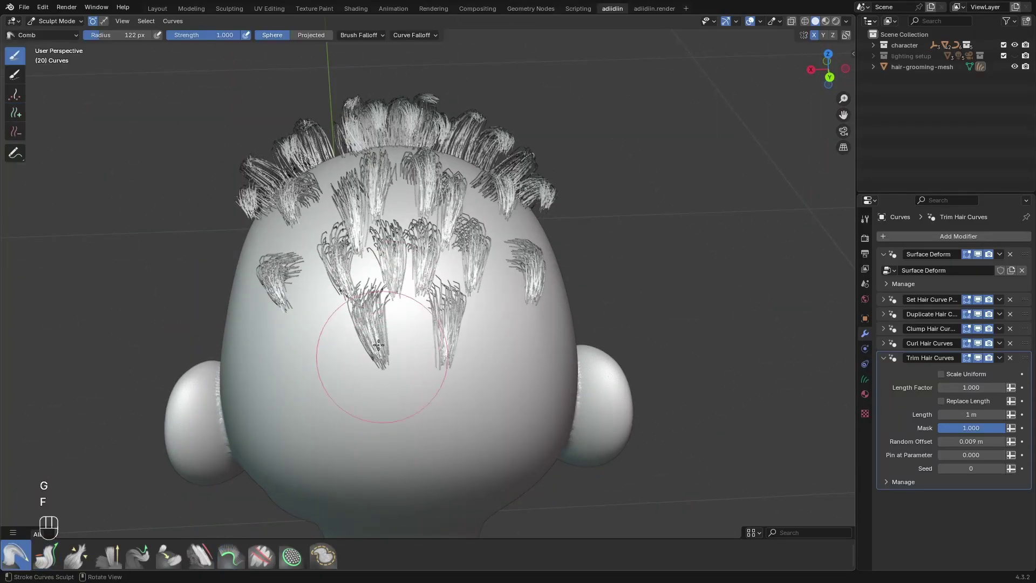
left_click_drag(378, 345, 391, 367)
key("4")
key("3")
mouse_move(319, 321)
middle_mouse_down()
mouse_move(333, 365)
mouse_move(408, 369)
mouse_move(523, 331)
mouse_move(358, 347)
mouse_move(470, 393)
mouse_move(372, 279)
middle_mouse_up()
key("4")
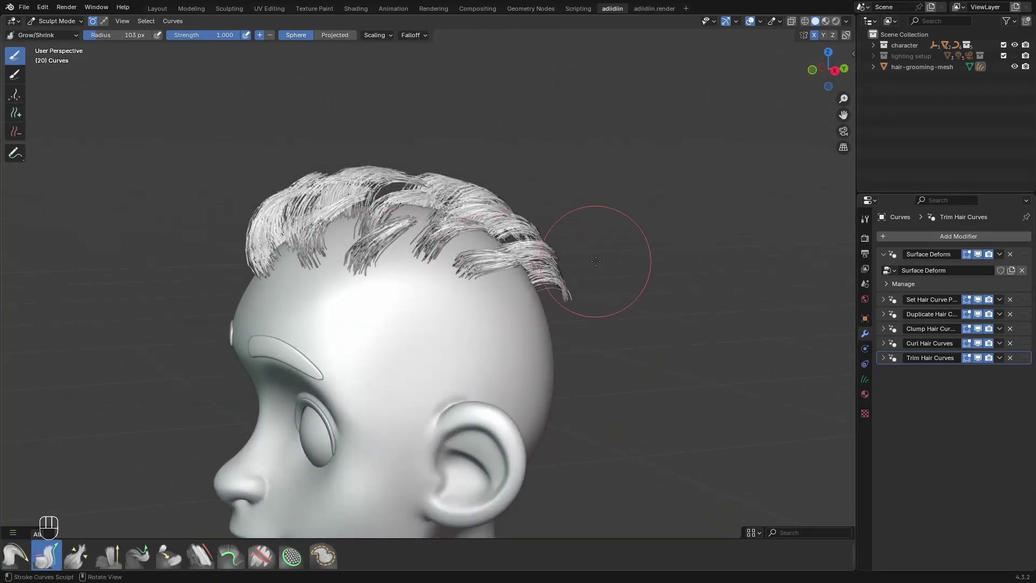
Step: Return to Object Mode, add an Interpolate Hair Curves modifier, and move it directly below Duplicate Hair Curves
key("ctrl+Tab")
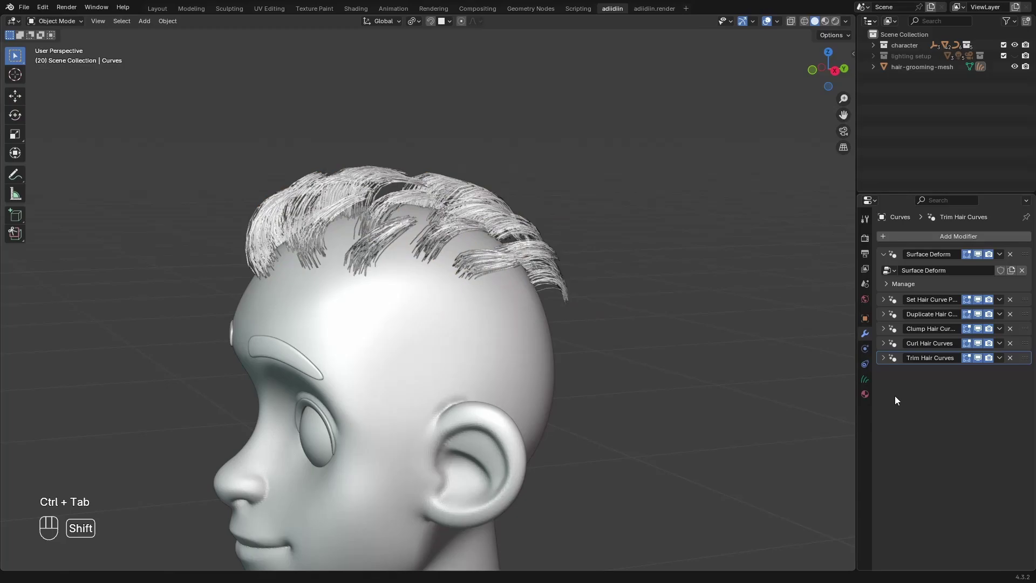
key("shift+a")
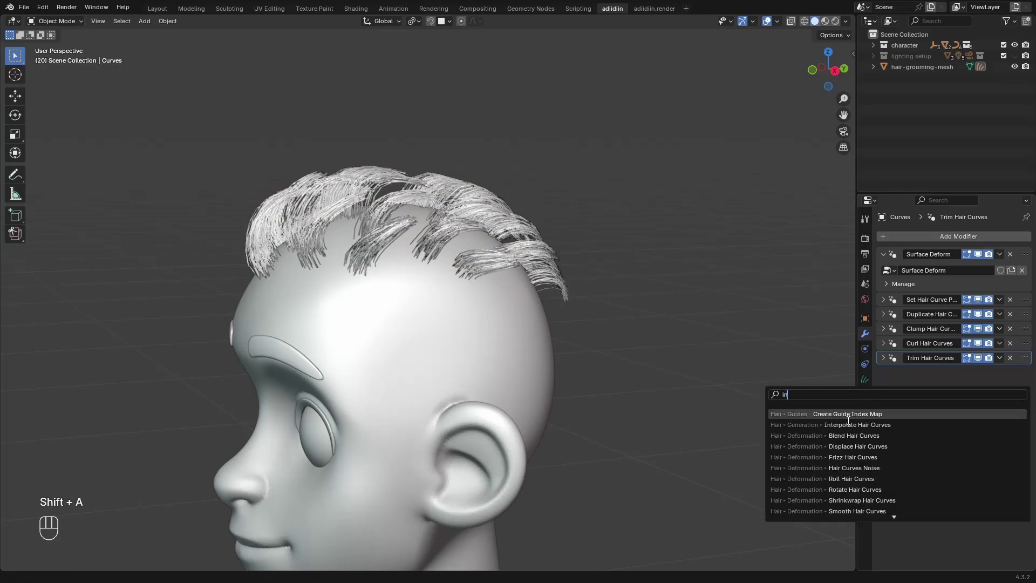
left_click(857, 414)
left_click_drag(1025, 377, 883, 346)
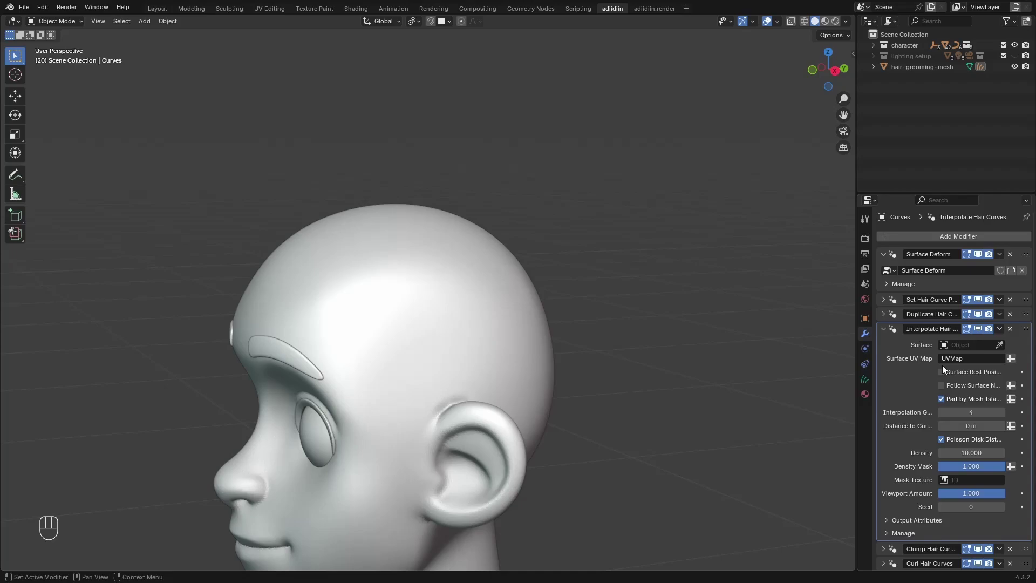
Step: Set the interpolation surface to hair-grooming-mesh with a density of 100000, and enable Follow Surface Normal
left_click(997, 345)
left_click(924, 63)
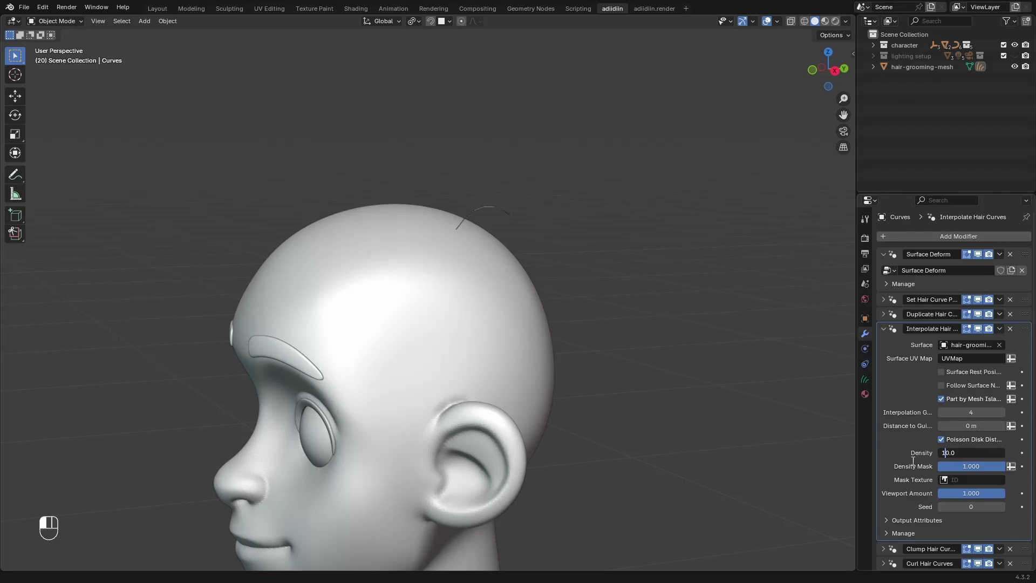
key("Return")
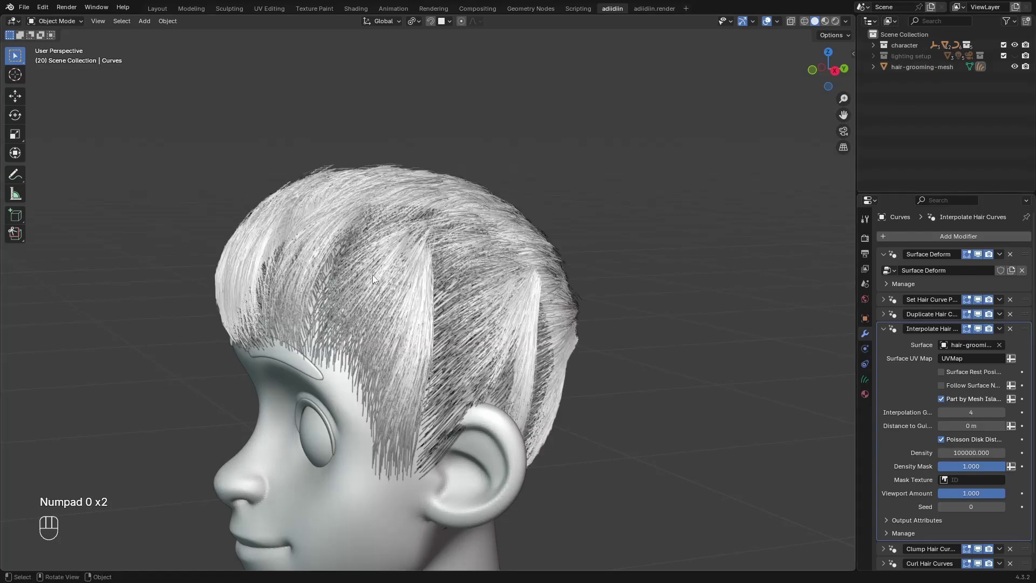
left_click(941, 386)
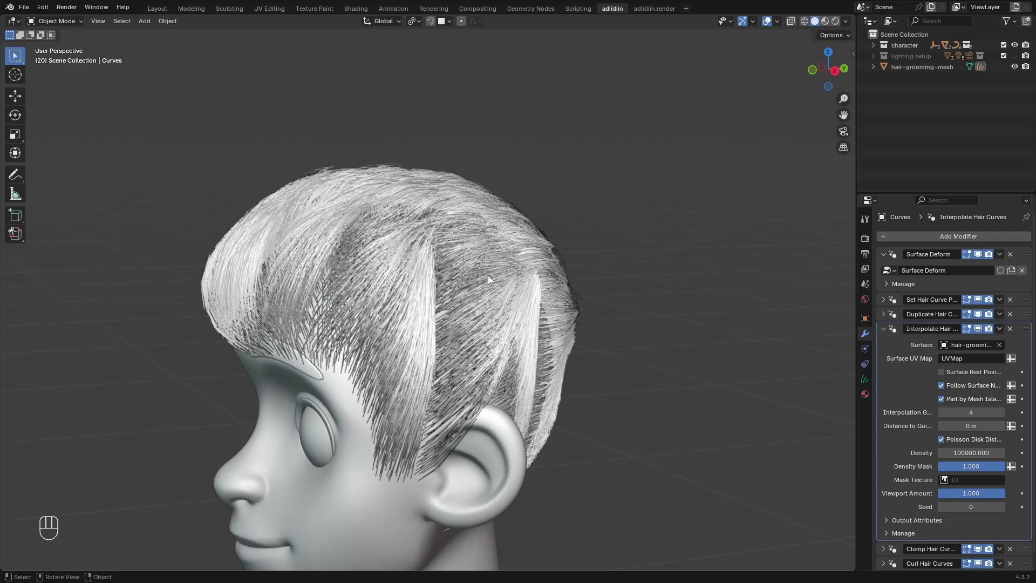
Step: Hide the hair curves, isolate hair-grooming-mesh in local view, and switch it to Weight Paint mode
left_click(903, 67)
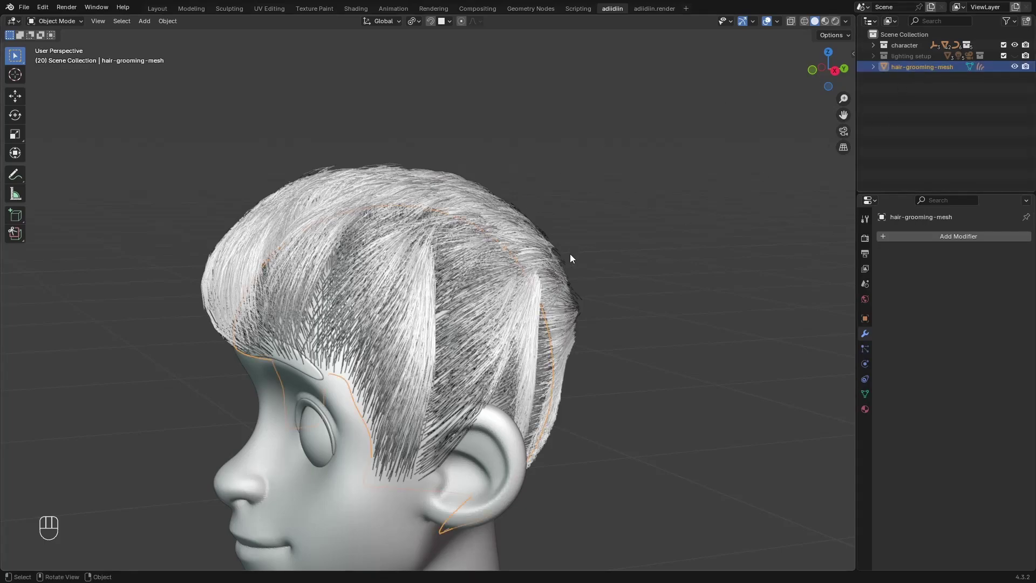
left_click(873, 67)
left_click(1015, 88)
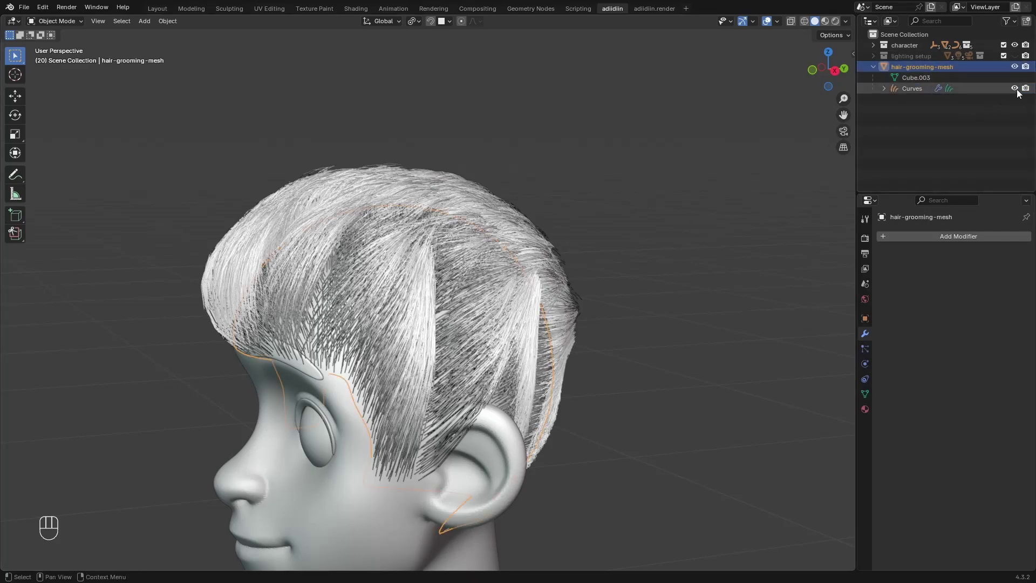
key("KP_Divide")
key("ctrl+Tab")
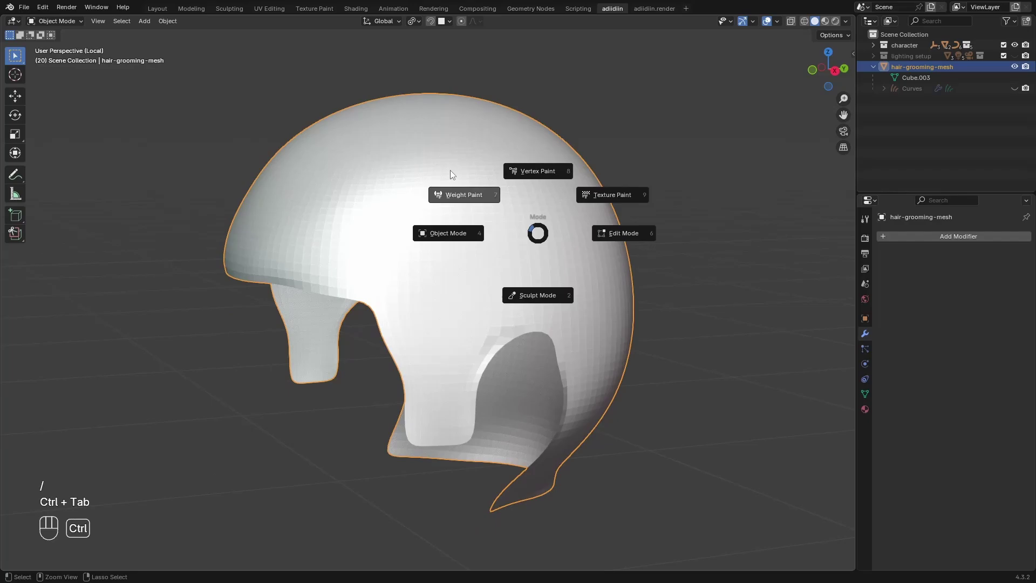
left_click(453, 179)
Step: Create a vertex group named top and paint the upper part of the scalp mesh at weight 1.000 with X symmetry
left_click(865, 394)
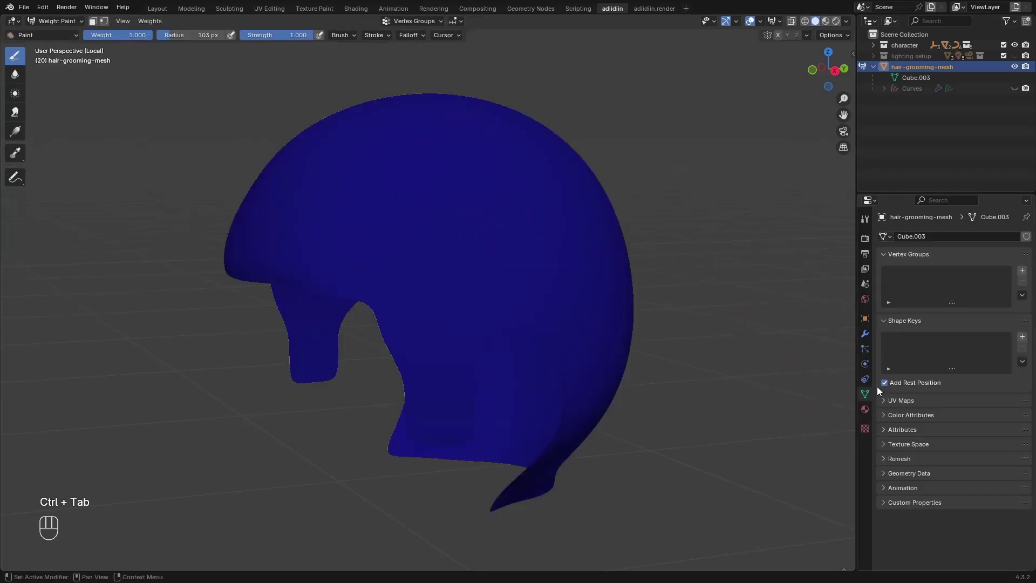
left_click(1022, 271)
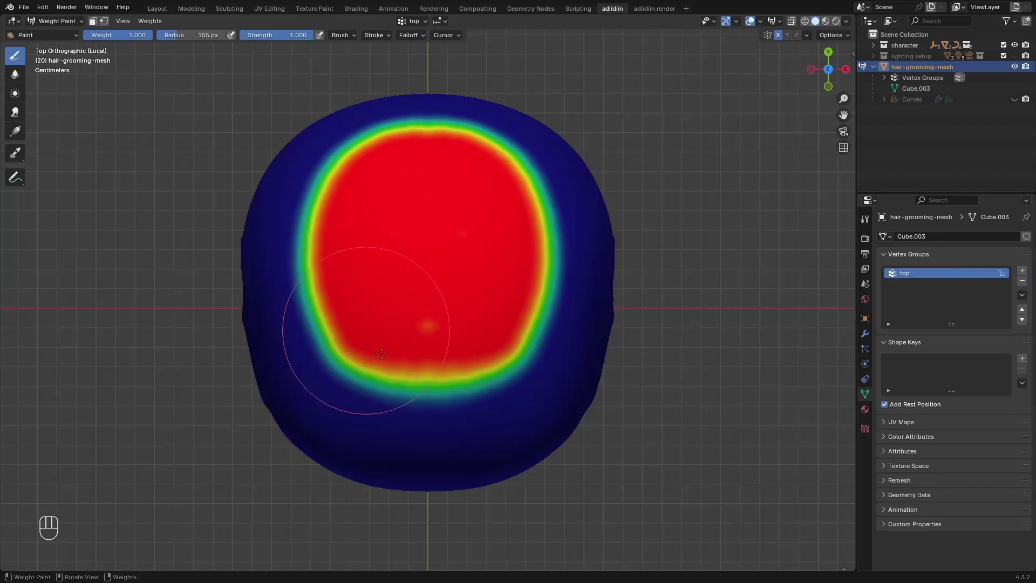
left_click_drag(356, 383, 439, 412)
mouse_move(439, 411)
middle_mouse_down()
mouse_move(347, 208)
mouse_move(443, 311)
middle_mouse_up()
key("f")
left_click_drag(443, 311, 329, 324)
middle_click_drag(329, 324, 458, 306)
left_click_drag(458, 306, 345, 269)
middle_click_drag(345, 270, 430, 220)
left_click_drag(430, 220, 412, 154)
key("KP_3")
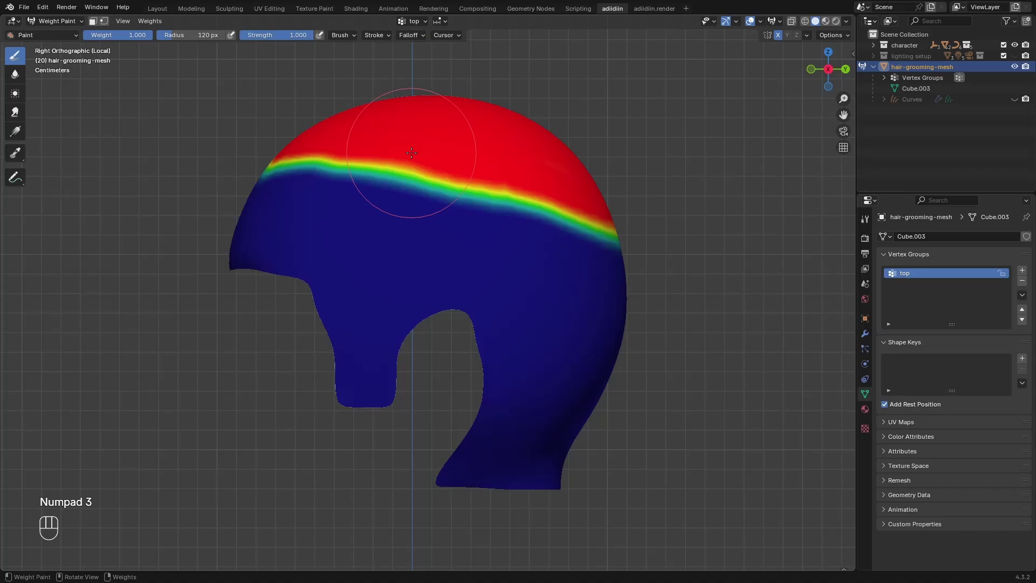
Step: Blur the border of the painted top weights around the scalp mesh to soften the transition
middle_click_drag(486, 216, 404, 270)
left_click_drag(584, 320, 498, 328, "shift")
mouse_move(498, 328)
middle_mouse_down()
mouse_move(488, 273)
mouse_move(378, 270)
middle_mouse_up()
left_click_drag(335, 286, 500, 298, "shift")
key("f")
left_click(440, 362)
mouse_move(440, 361)
middle_mouse_down()
mouse_move(545, 324)
mouse_move(513, 243)
middle_mouse_up()
middle_click_drag(513, 242, 424, 259)
Step: Back in Object Mode outside local view, unhide the hair curves and set their interpolation density mask to the top vertex group
key("ctrl+Tab")
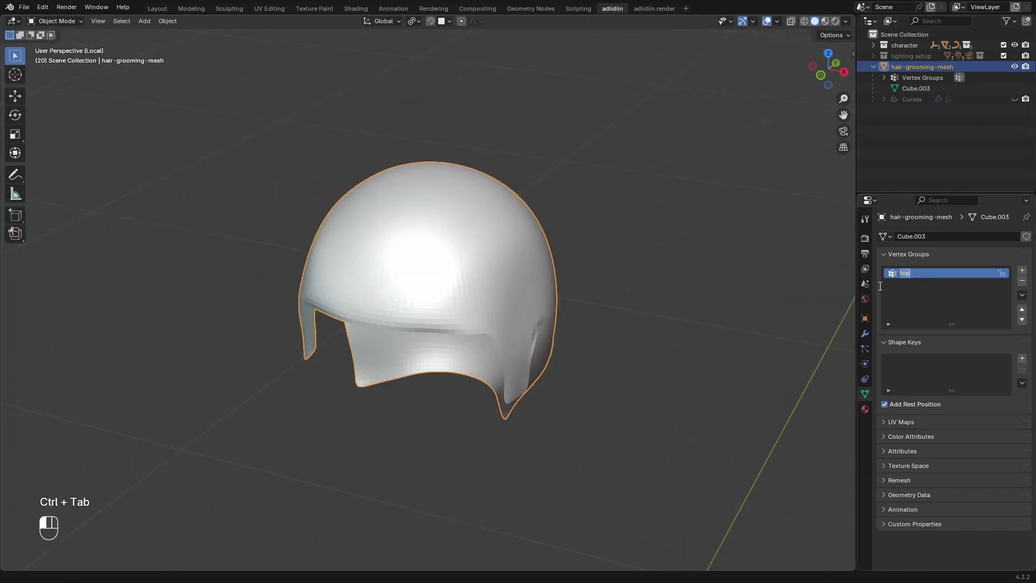
key("slash")
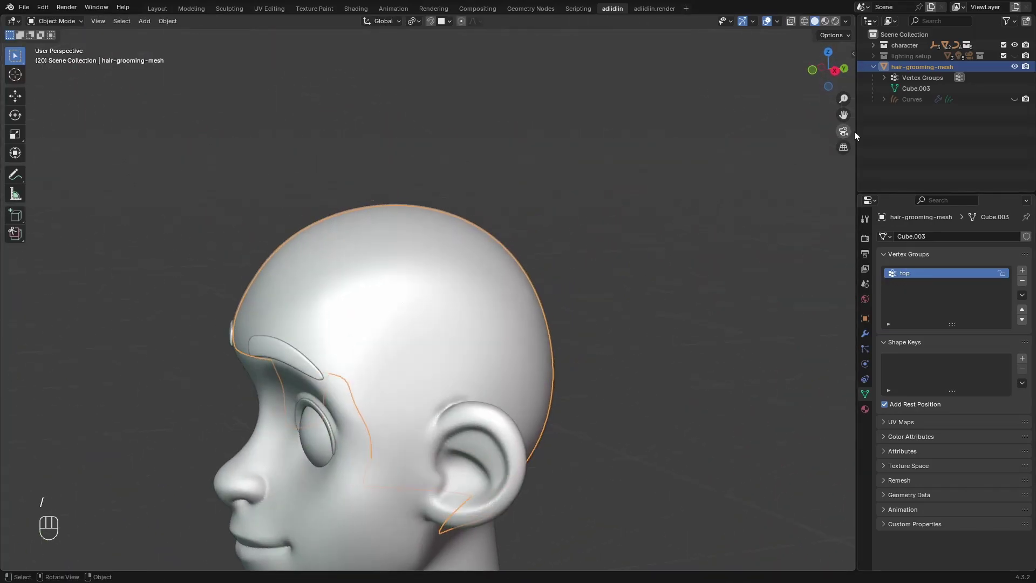
left_click(1014, 99)
left_click(912, 100)
left_click(865, 334)
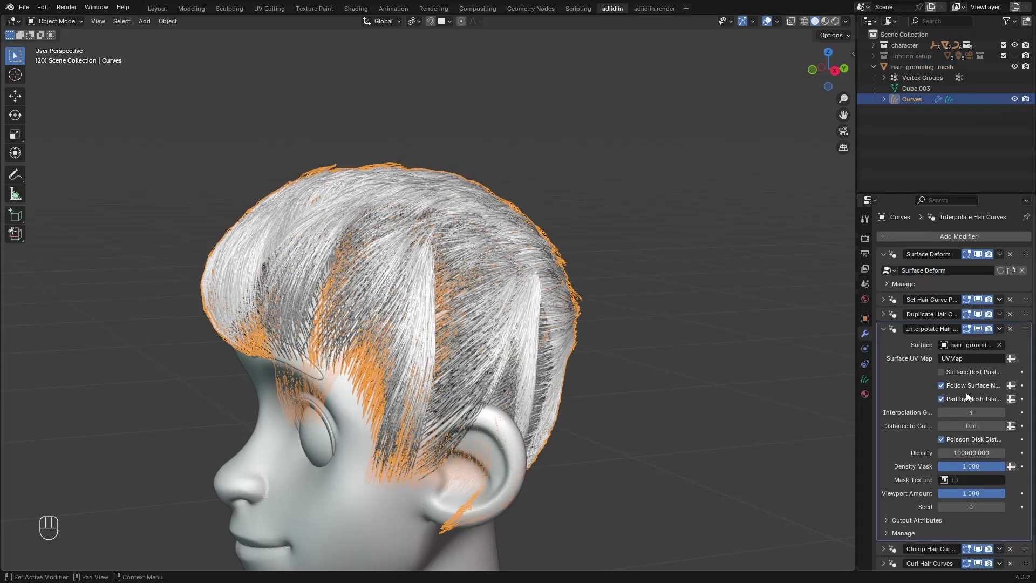
left_click(1011, 467)
left_click(969, 467)
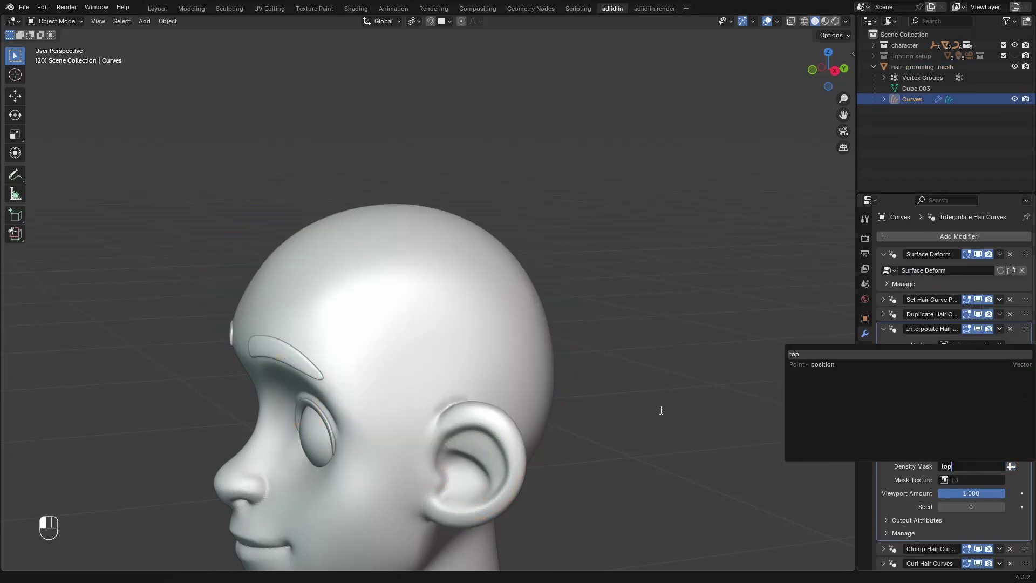
key("Return")
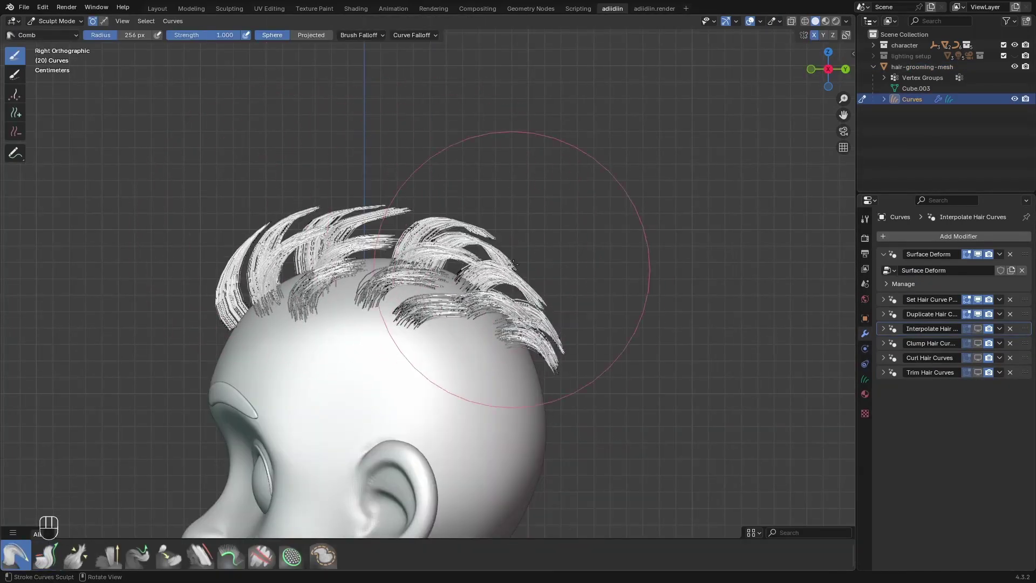
Step: Enable X symmetry and adjust the length of the top hair with the Grow/Shrink brush at a 186 px radius
key("KP_1")
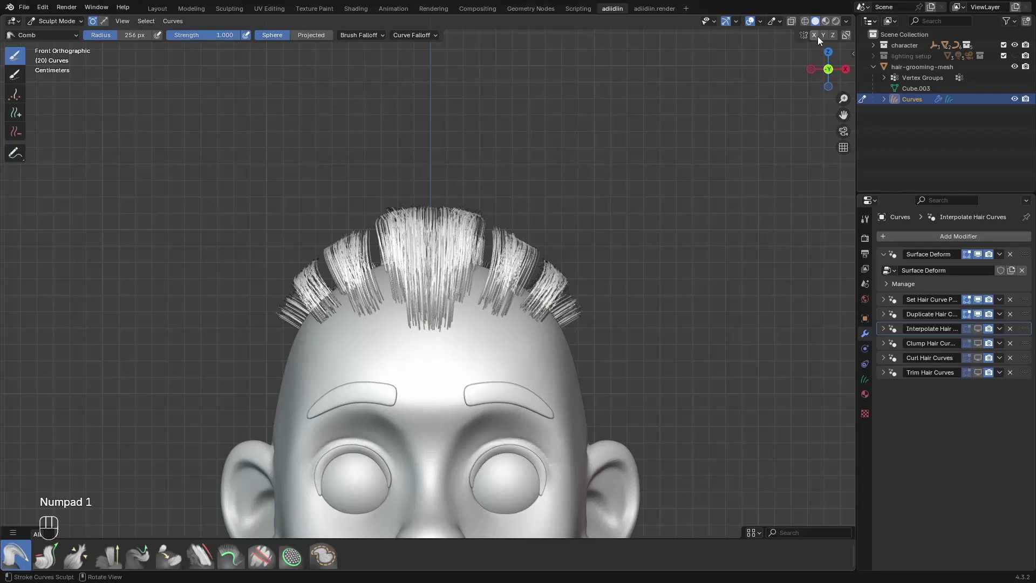
left_click(815, 36)
middle_click_drag(475, 208, 445, 211)
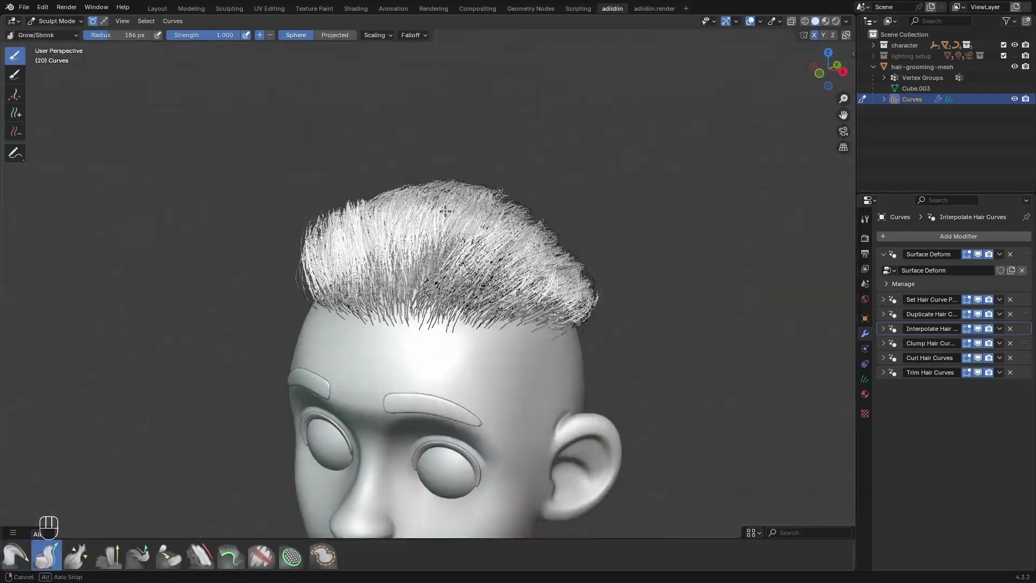
key("KP_3")
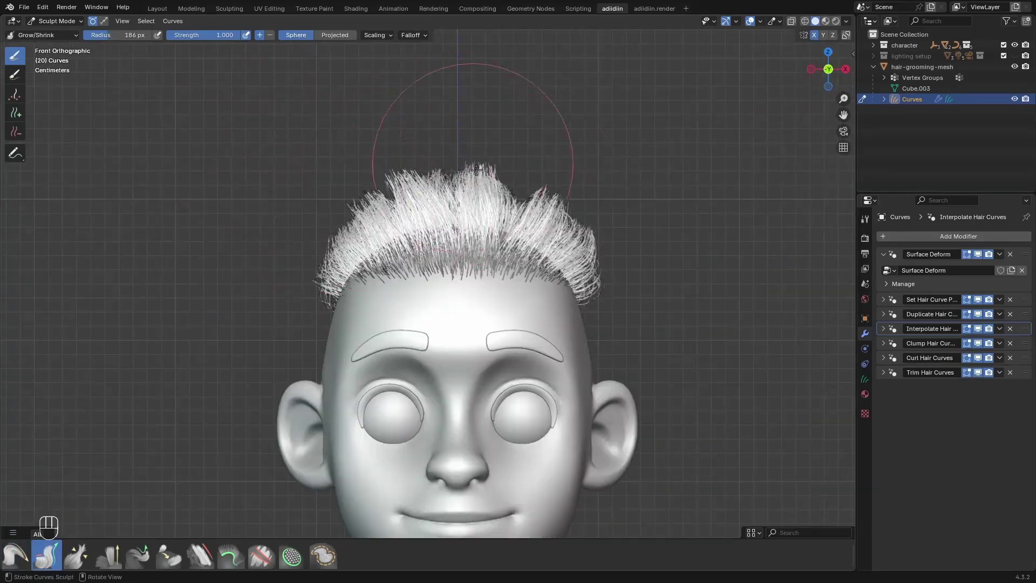
Step: Comb the front and side profile of the top hair into a swept-back shape with a 177 px brush
key("g")
key("f")
key("f")
key("KP_3")
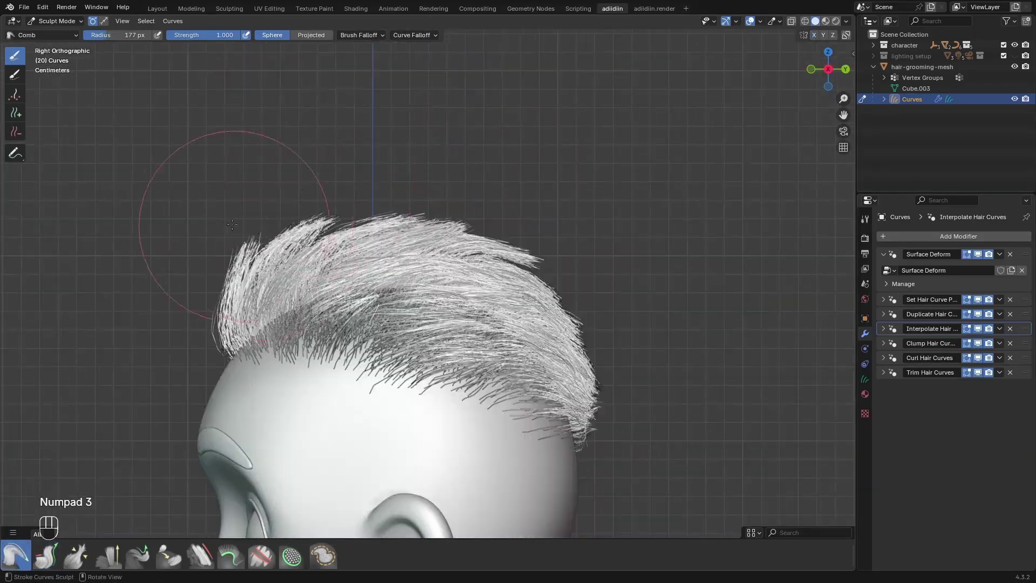
key("g")
key("f")
Step: Set the top hair's interpolation density to 1000000 and add an empty hair curves object to the scalp mesh
left_click(949, 456)
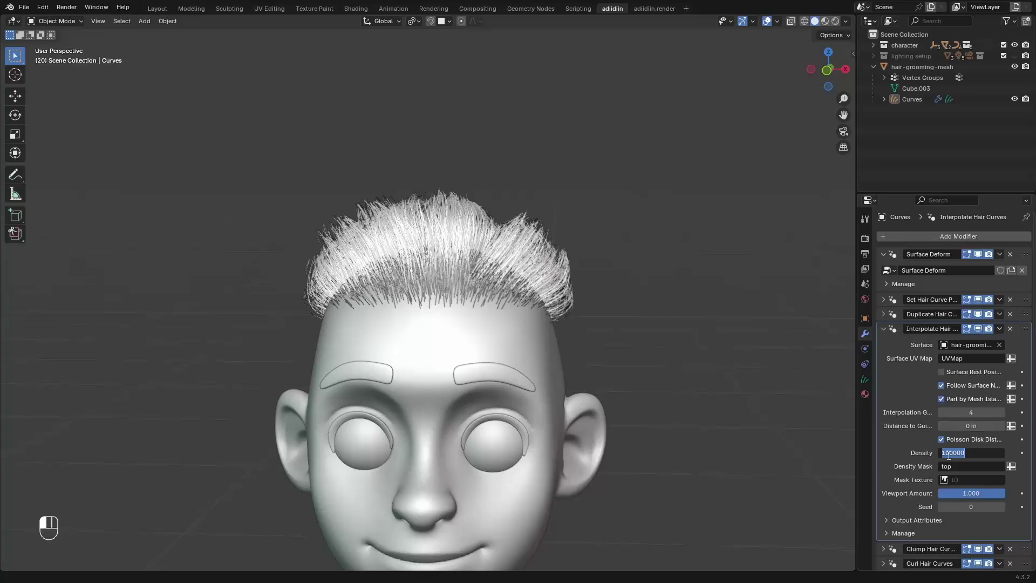
key("Return")
left_click(399, 280)
key("shift+a")
mouse_move(522, 164)
left_click(626, 224)
Step: Switch Curves.001 to Sculpt Mode and add its first mirrored guide hairs on the temple just below the top hairline
key("ctrl+Tab")
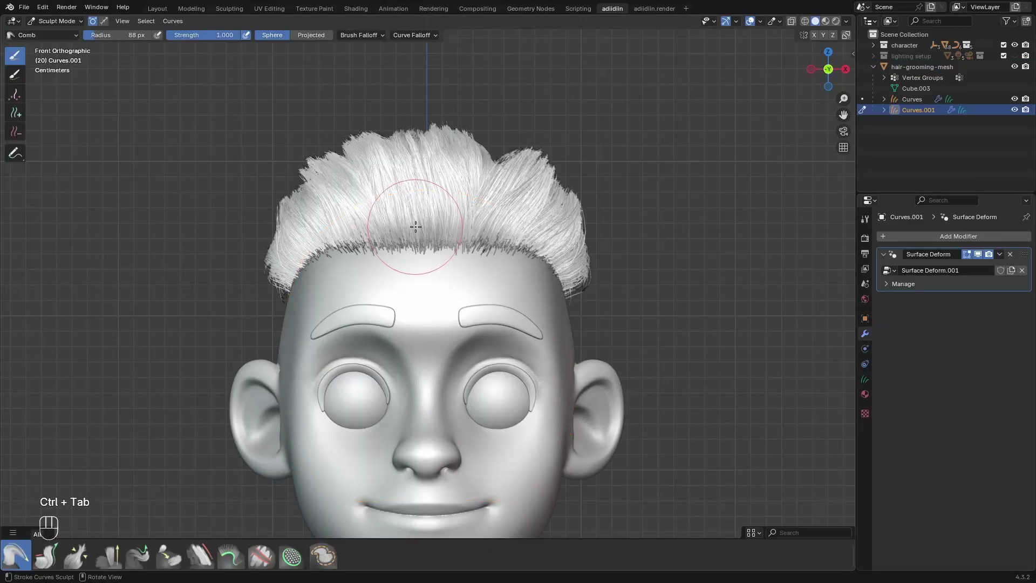
key("3")
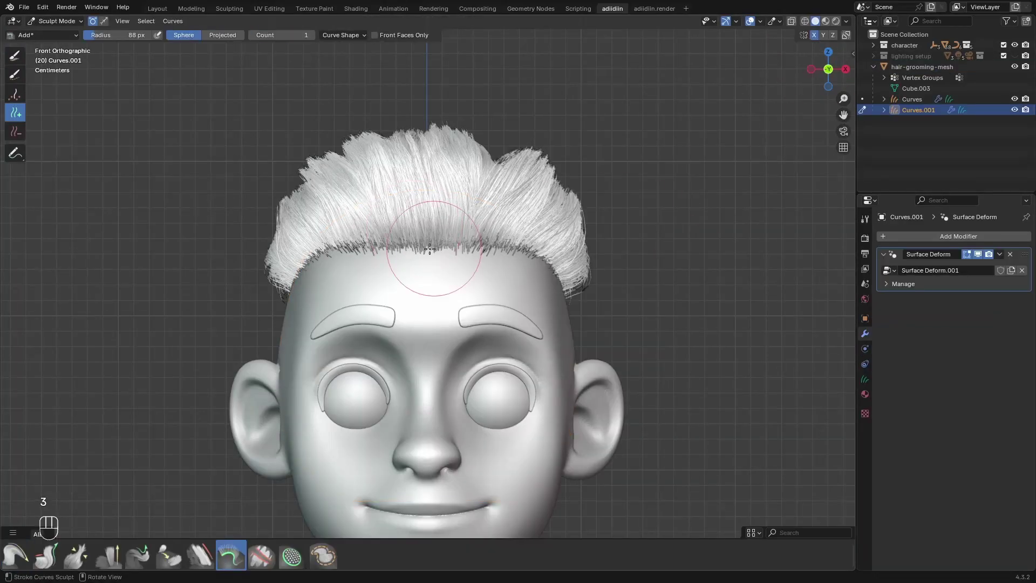
key("KP_3")
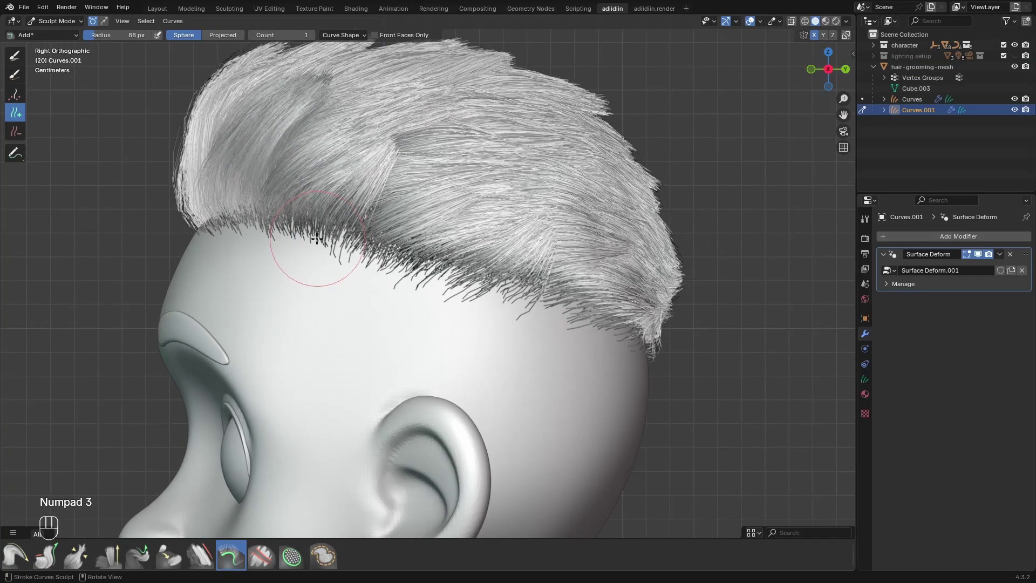
left_click(327, 259)
Step: Comb the new temple guides downward along both sides of the head with a brush radius of about 449 px
key("KP_1")
key("g")
key("f")
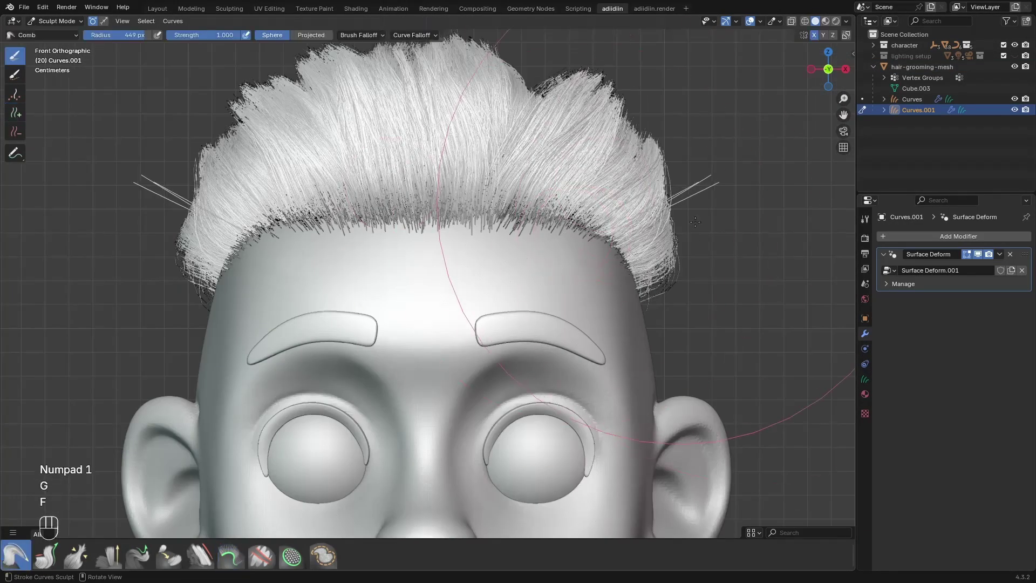
mouse_move(677, 200)
left_mouse_down()
mouse_move(673, 380)
mouse_move(650, 385)
left_mouse_up()
key("f")
key("f")
left_click(562, 396)
Step: Add more guide hairs along the side of the head and comb them down toward the ear
key("KP_3")
key("f")
left_click(328, 367)
key("f")
mouse_move(328, 367)
middle_mouse_down()
mouse_move(221, 351)
mouse_move(344, 349)
middle_mouse_up()
key("g")
key("f")
key("f")
key("f")
Step: Extend the Curves.001 guides behind the ear toward the back of the head
middle_click_drag(512, 387, 351, 462)
key("f")
key("a")
left_click(385, 385)
left_click(375, 342)
Step: Comb the rear guides flat against the scalp and fill the remaining gaps with additional guide hairs
key("g")
key("f")
key("f")
key("f")
key("4")
key("g")
mouse_move(433, 426)
middle_mouse_down()
mouse_move(377, 365)
mouse_move(509, 442)
mouse_move(409, 393)
mouse_move(464, 385)
middle_mouse_up()
key("4")
Step: Return to Object Mode and copy the modifiers from Curves to Curves.001
key("ctrl+Tab")
left_click(377, 250, "shift")
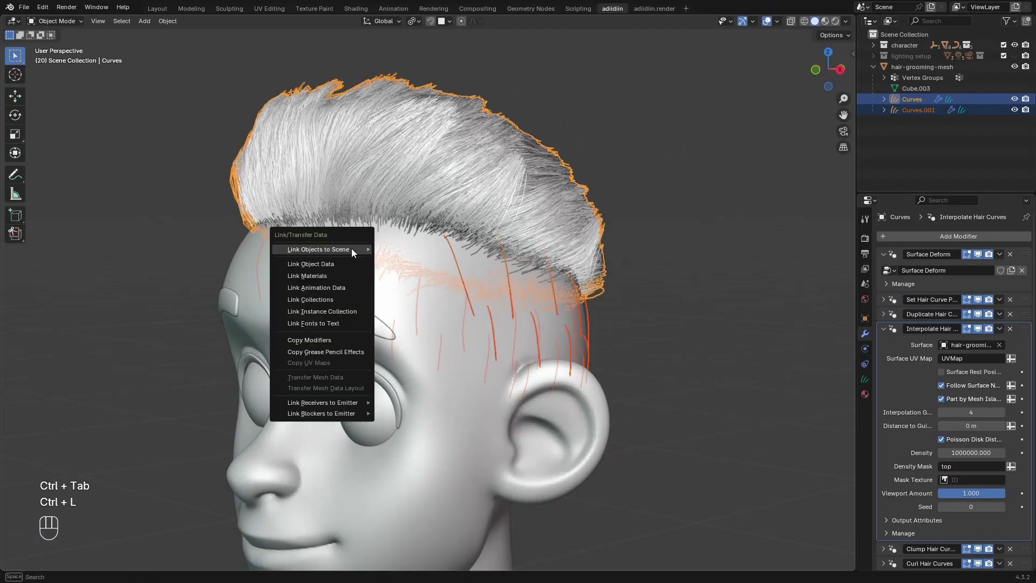
left_click(305, 339)
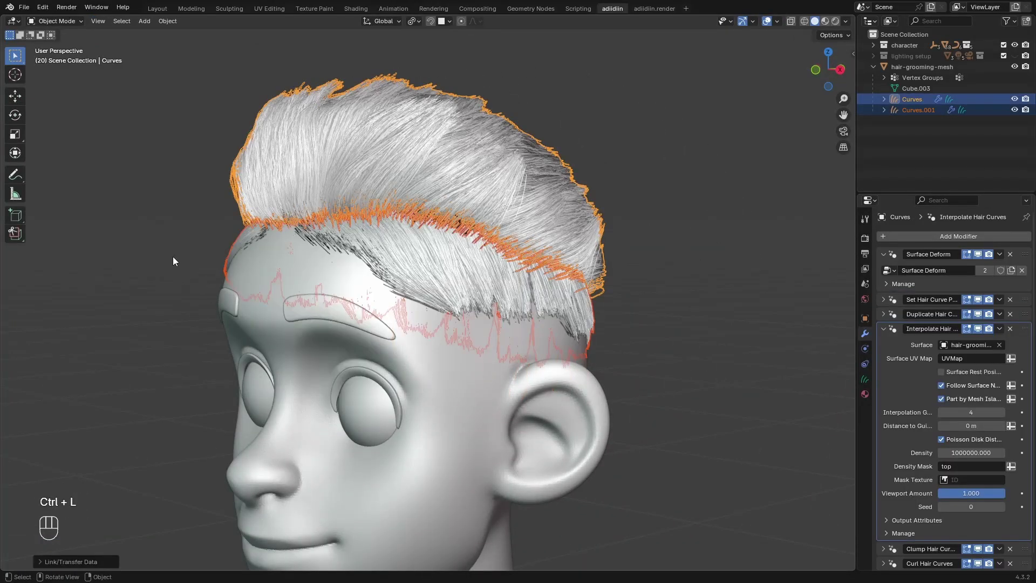
left_click(736, 281)
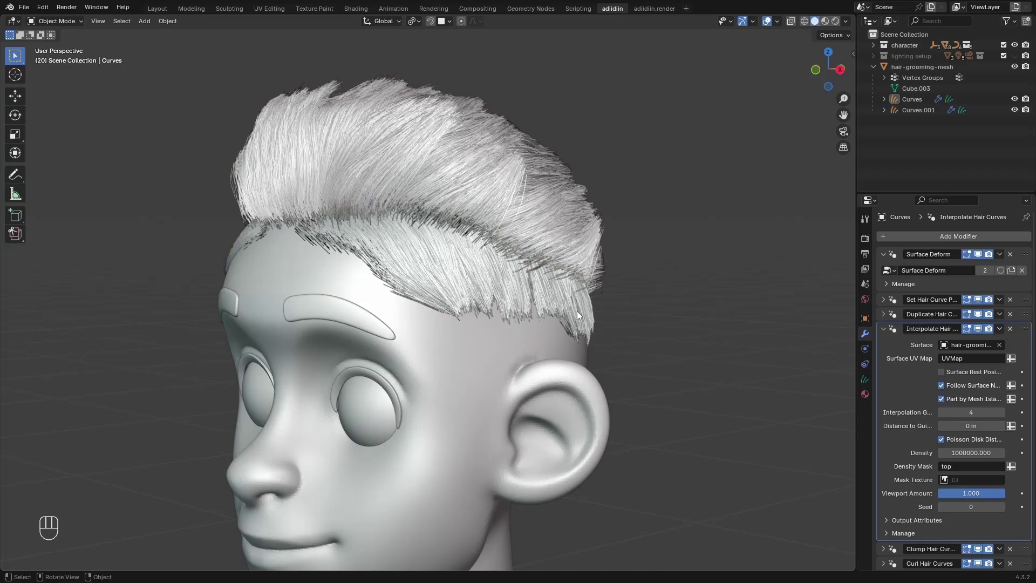
Step: Isolate hair-grooming-mesh in local view, switch it to Weight Paint mode and create a vertex group named sides
left_click(623, 271)
key("slash")
key("ctrl+Tab")
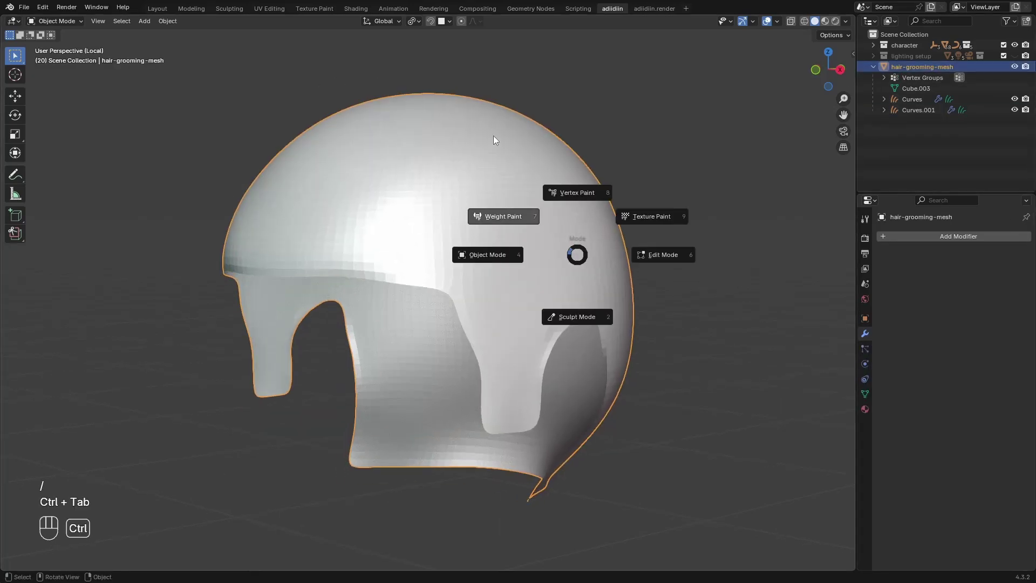
left_click(493, 136)
left_click(1022, 270)
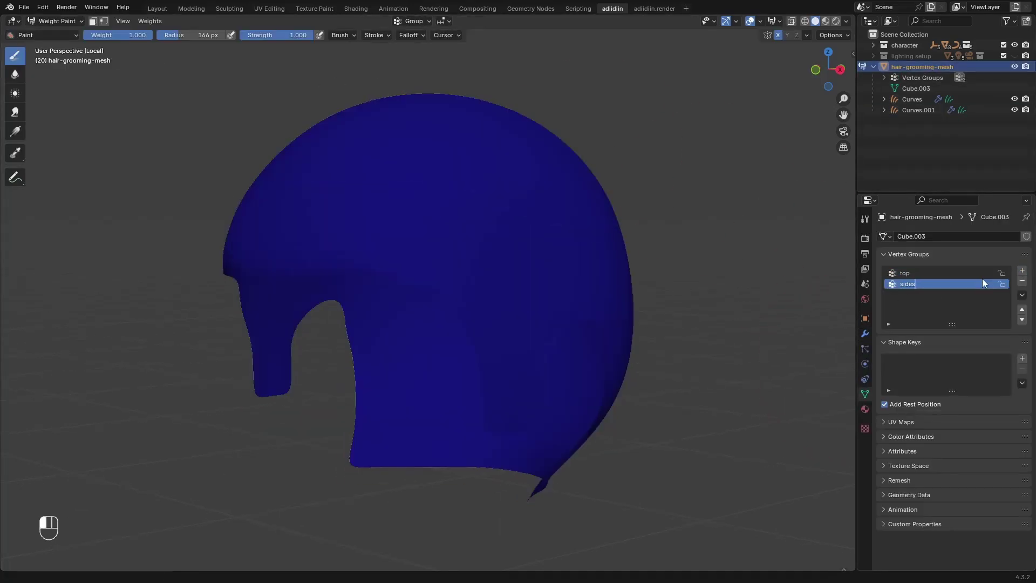
key("Return")
Step: Paint the side of the scalp mesh below the top region at weight 1.000 in the sides group
key("KP_3")
left_click_drag(534, 195, 356, 205)
scroll(367, 227, "up", 2)
key("f")
mouse_move(348, 215)
left_mouse_down()
mouse_move(356, 378)
mouse_move(409, 347)
mouse_move(360, 350)
left_mouse_up()
middle_click_drag(360, 351, 237, 378)
key("f")
key("f")
Step: Continue the sides weights at 1.000 across the back of the scalp mesh down toward the nape
left_click_drag(364, 249, 548, 358)
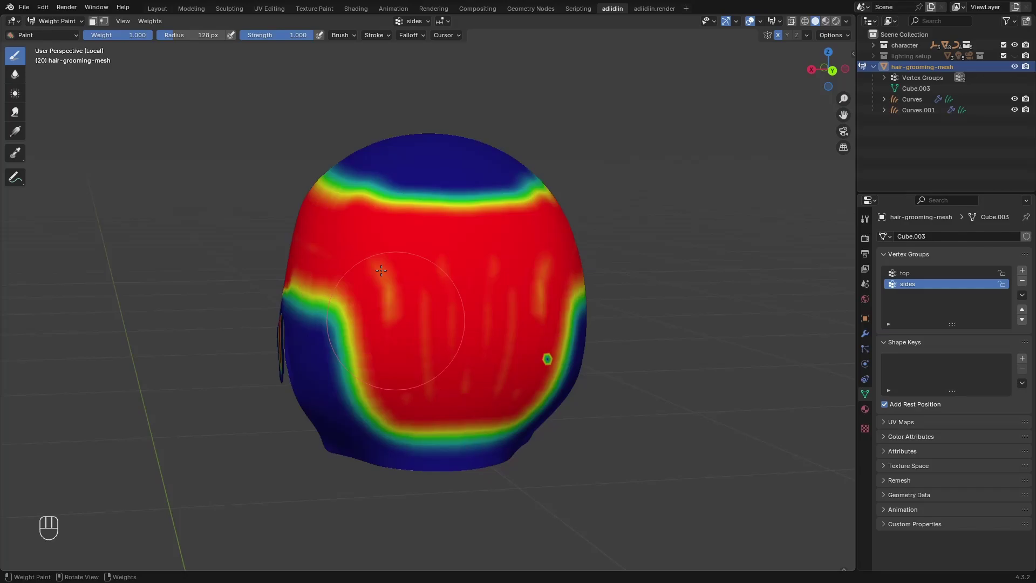
middle_click_drag(548, 359, 480, 345)
key("f")
left_click_drag(480, 345, 471, 383)
key("f")
middle_click_drag(270, 270, 485, 227)
middle_click_drag(412, 202, 475, 280)
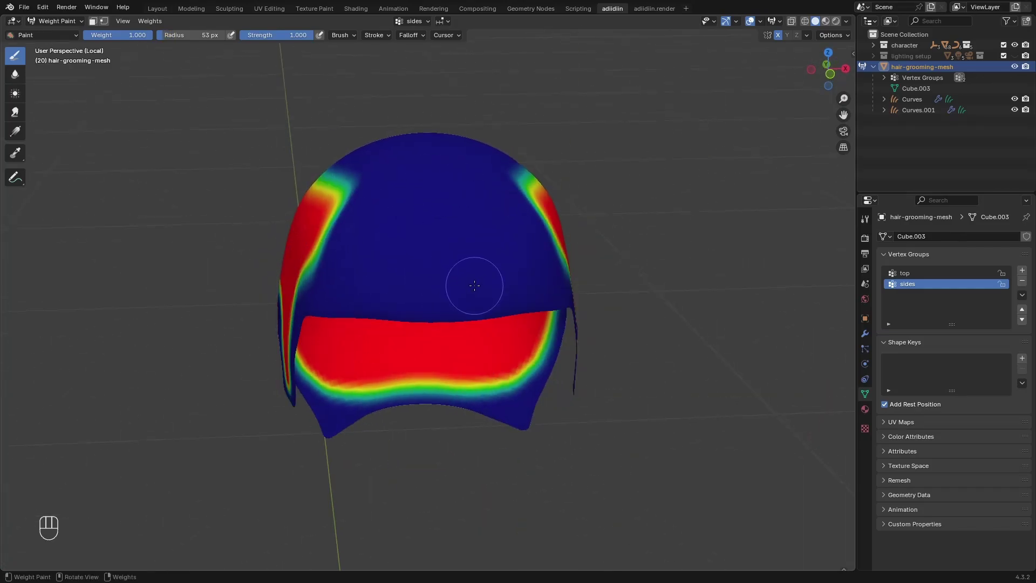
Step: Return to Object Mode outside local view and set the interpolation density mask of Curves.001 to sides
key("ctrl+Tab")
left_click(790, 285)
key("KP_Divide")
left_click(918, 109)
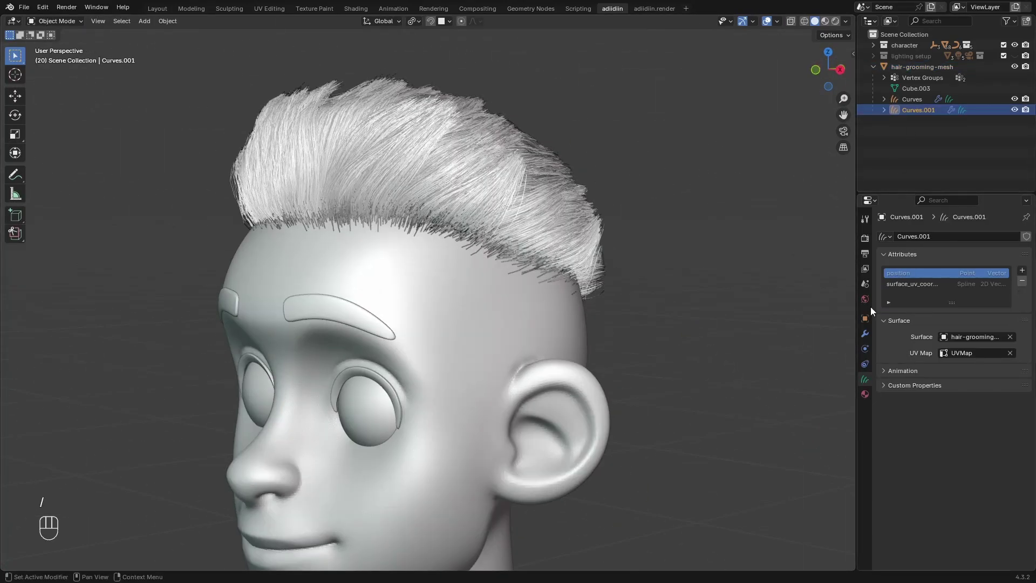
left_click(865, 334)
left_click(953, 466)
type("sides")
key("Return")
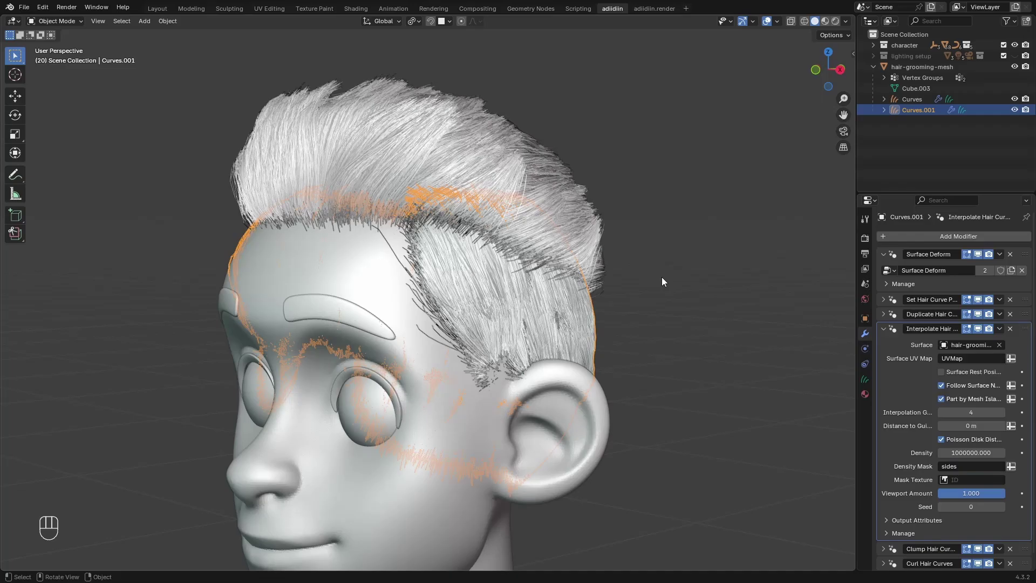
Step: Collapse the interpolation settings and remove the Curl Hair Curves modifier from Curves.001
left_click(661, 277)
middle_click_drag(661, 277, 734, 320)
left_click(884, 328)
left_click(975, 362)
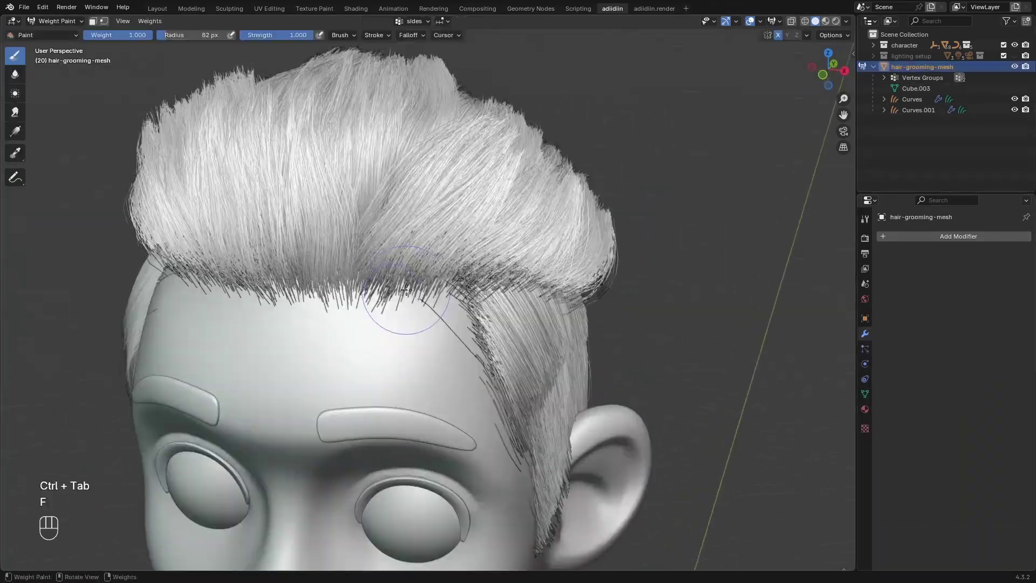
Step: Touch up the sides weights around the temples of hair-grooming-mesh and return to Object Mode
scroll(394, 312, "up", 2)
key("f")
key("KP_1")
key("ctrl+Tab")
Step: Select Curves.001, enter Sculpt Mode and comb the side guide tufts near the temple with a 161 px brush
left_click(918, 110)
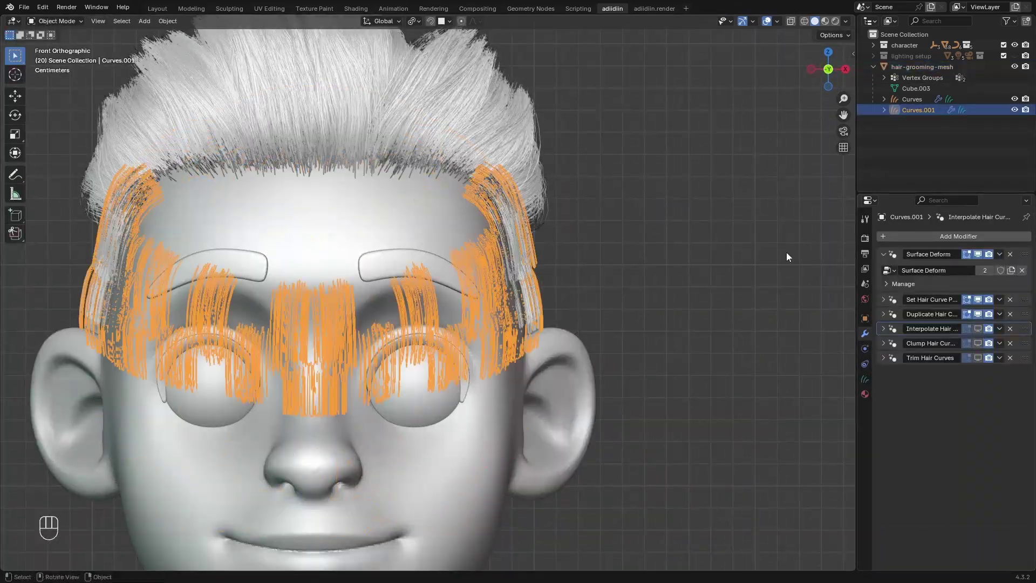
key("ctrl+Tab")
key("f")
key("f")
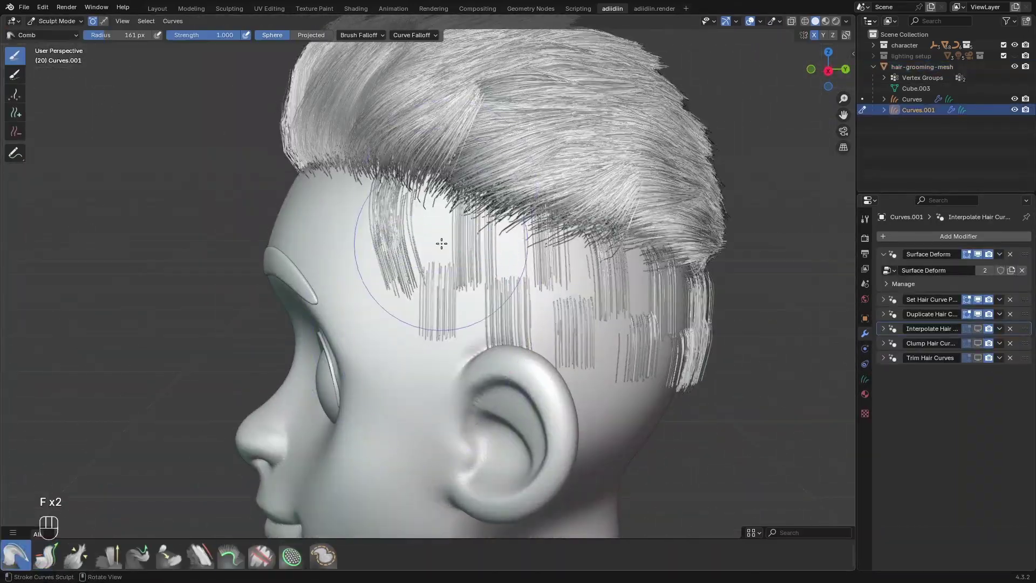
left_click_drag(441, 244, 515, 246)
middle_click_drag(593, 243, 528, 238)
scroll(488, 324, "down", 2)
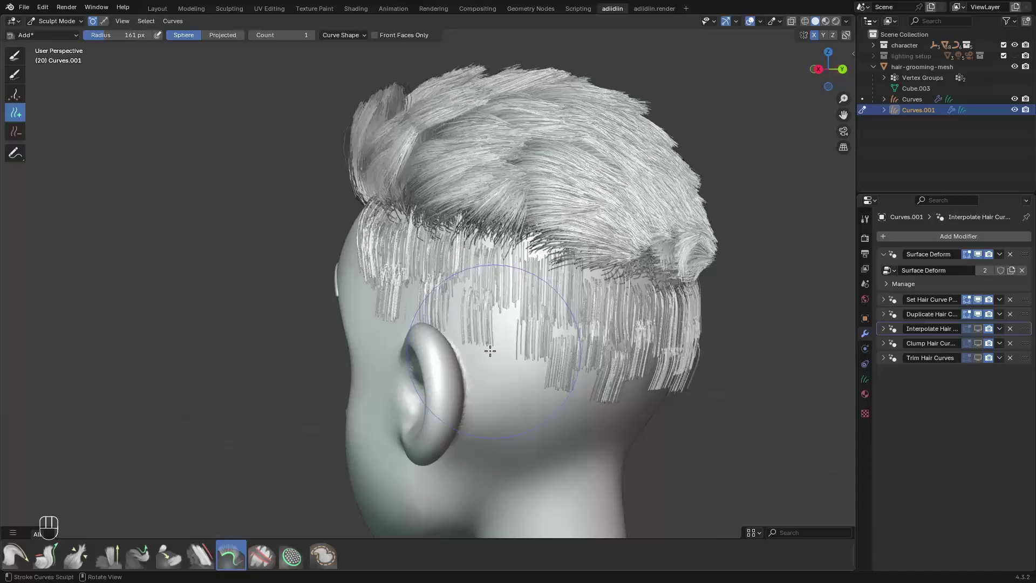
Step: Add guide hairs behind the ears and down to the nape, and re-enable the interpolation, clump and trim modifiers in the viewport
middle_click_drag(488, 351, 594, 334)
scroll(443, 291, "up", 3)
key("4")
mouse_move(485, 405)
middle_mouse_down()
mouse_move(424, 345)
mouse_move(377, 348)
middle_mouse_up()
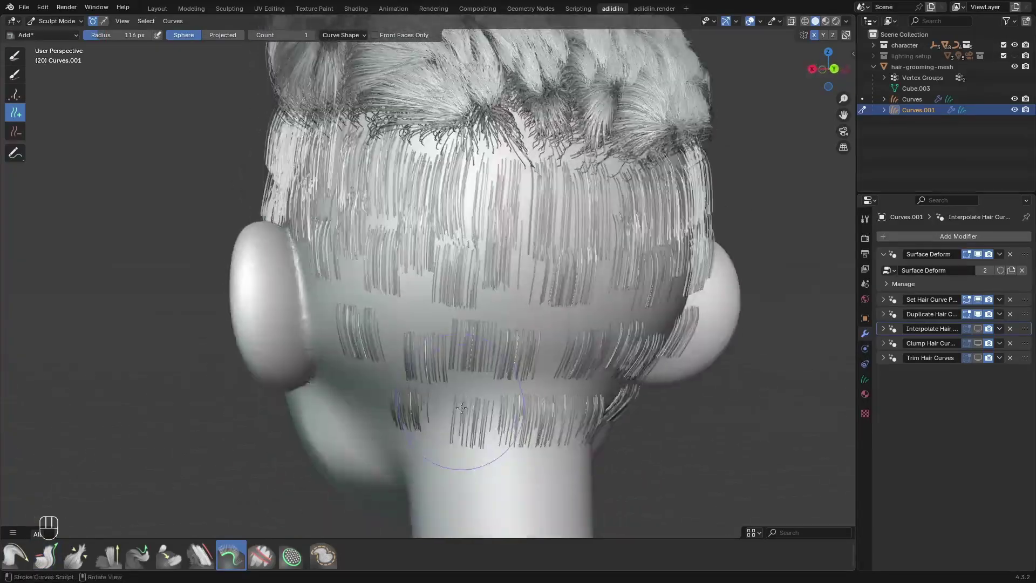
left_click(978, 343)
middle_click_drag(439, 300, 439, 324)
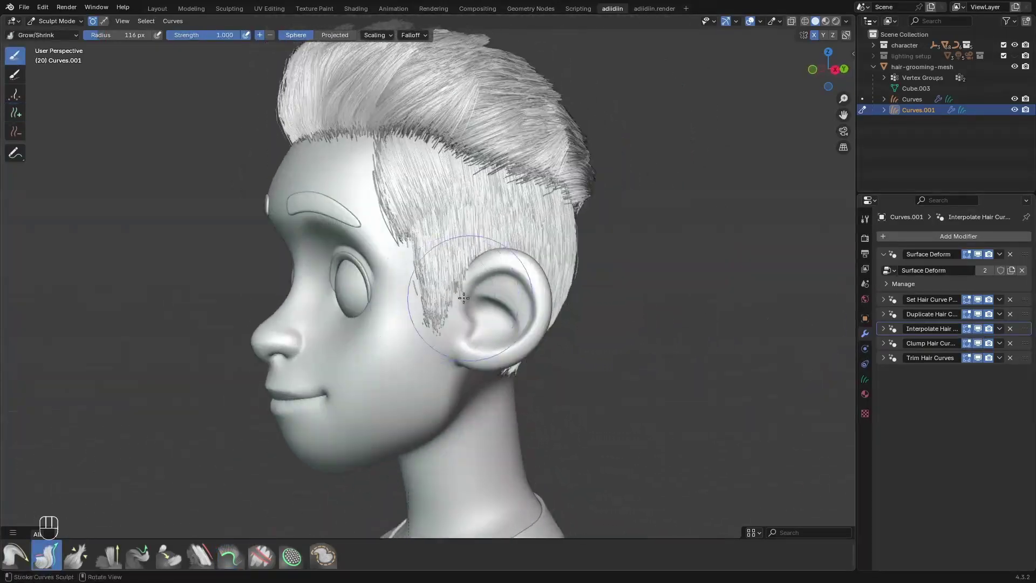
Step: Switch to the camera view and split off a lower area as a Shader Editor
key("KP_0")
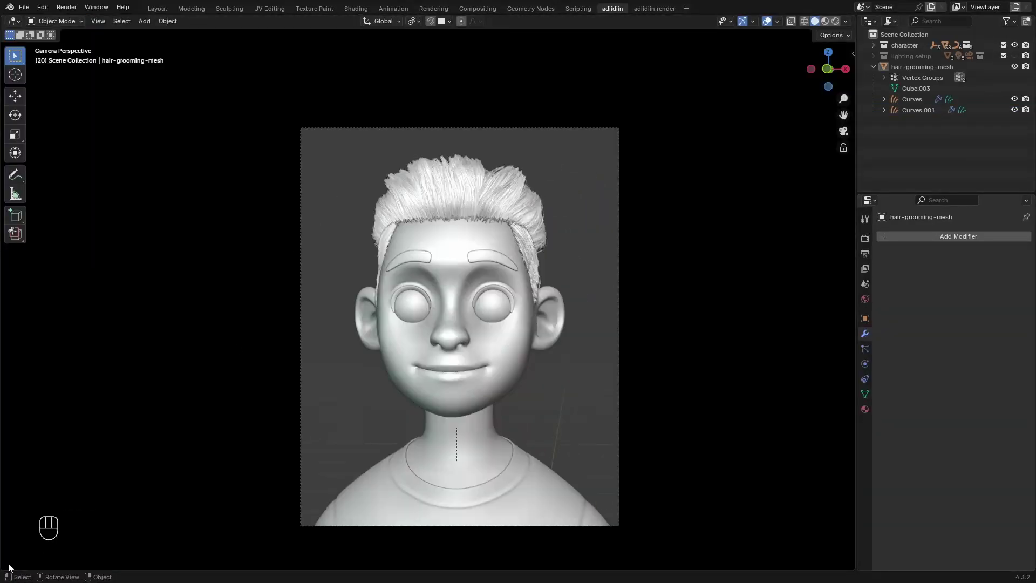
left_click_drag(5, 567, 22, 408)
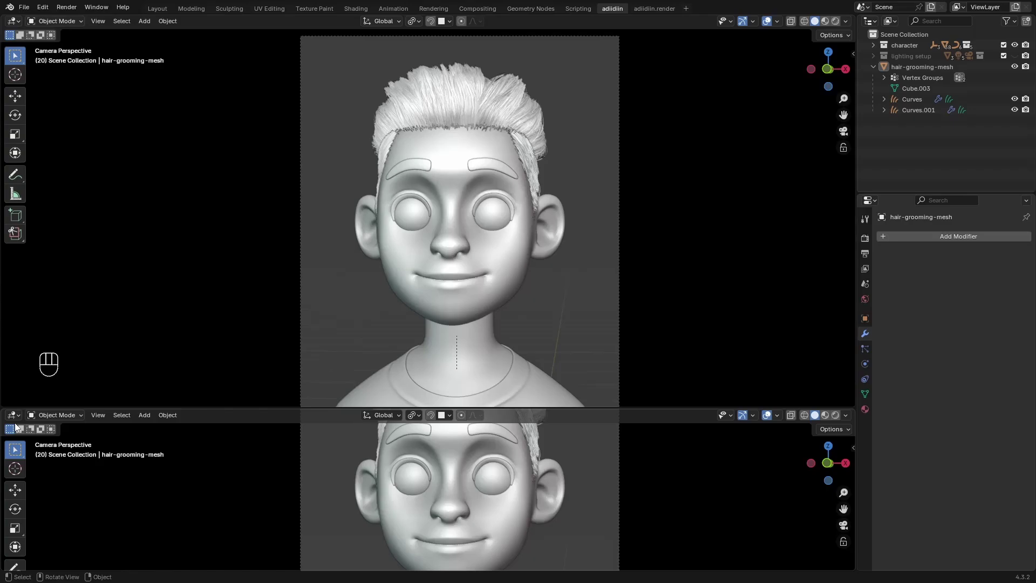
left_click(13, 416)
left_click(40, 516)
Step: Select the top hair curves and give them a new material named hair grooming
left_click(457, 117)
key("Home")
left_click(433, 414)
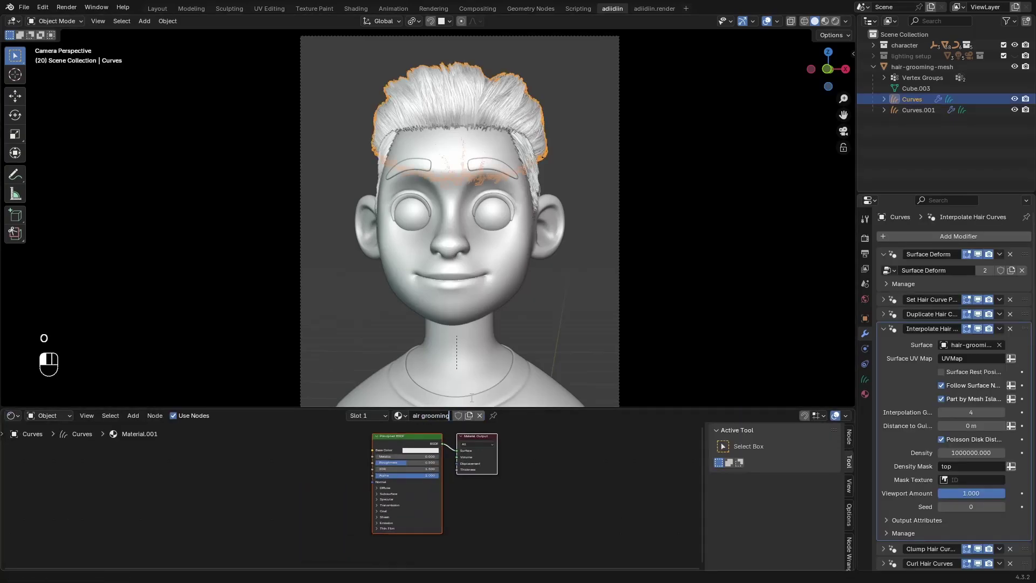
key("Return")
Step: Replace the Principled BSDF with a Principled Hair BSDF and connect it to the material output's Surface
left_click(415, 437)
key("x")
key("shift+a")
type("hair")
key("Return")
left_click(348, 451)
left_click_drag(450, 464, 504, 475)
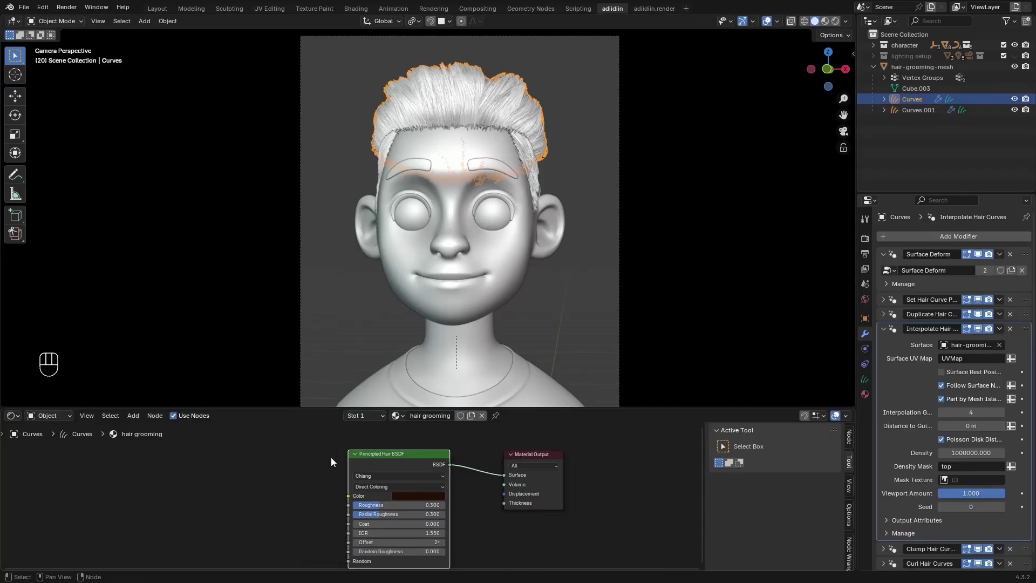
Step: Add a Curves Info node ahead of the Principled Hair BSDF
middle_click_drag(346, 490, 474, 487)
key("shift+a")
left_click(298, 447)
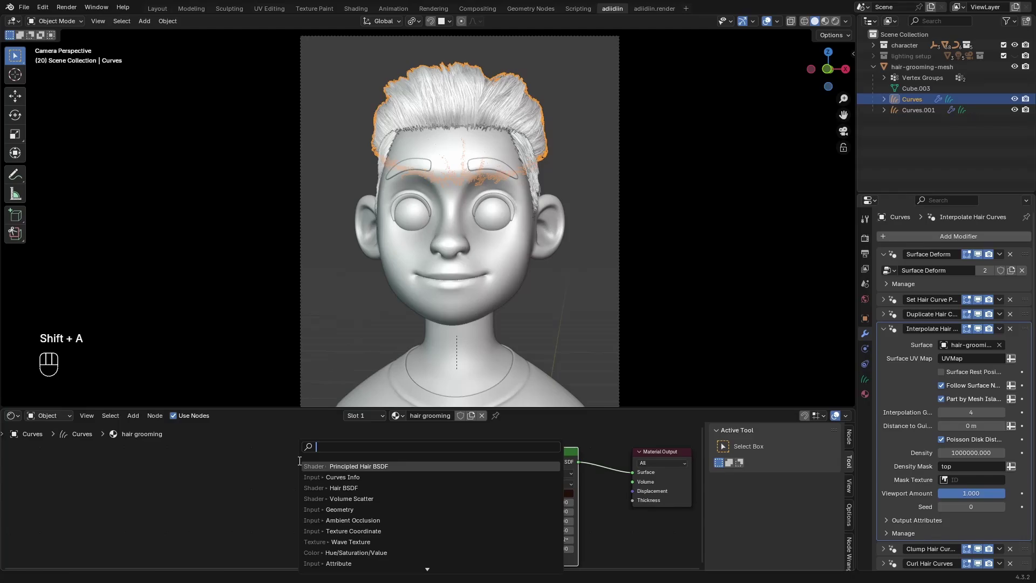
type("cu")
left_click(315, 475)
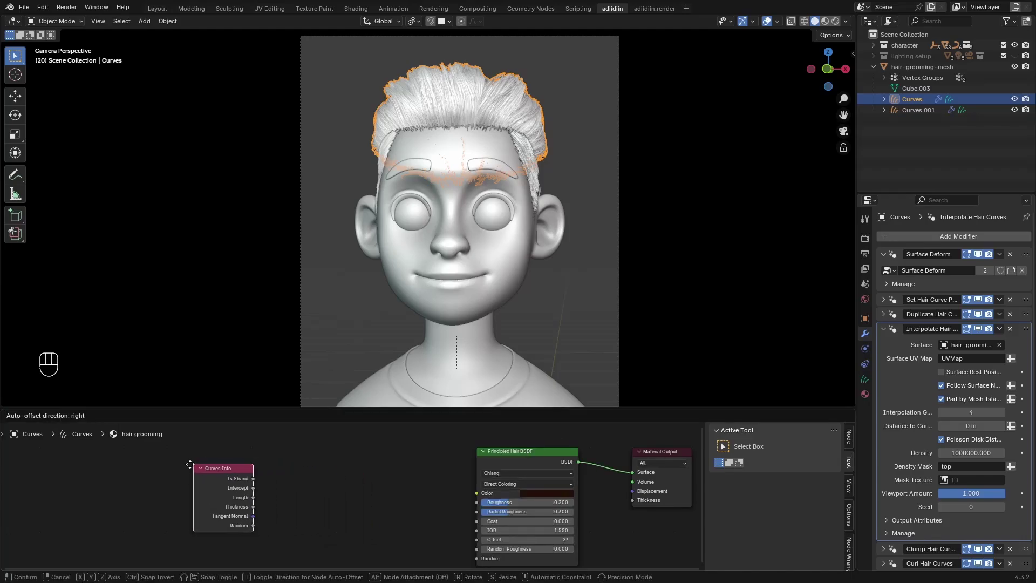
left_click(184, 464)
Step: Add a Color Ramp node driven by the Curves Info node's Intercept output
left_click_drag(247, 488, 304, 477)
type("ramp")
key("Return")
left_click(305, 451)
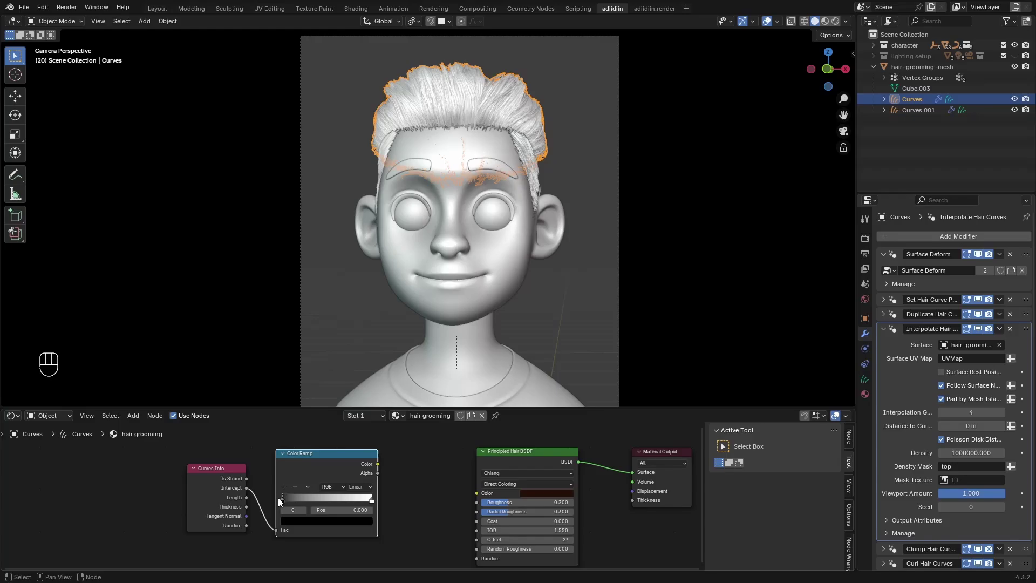
Step: Add extra stops to the Color Ramp and color its first stop near-black brown, #110E0C
middle_click_drag(295, 513, 291, 493, "ctrl")
left_click(283, 529)
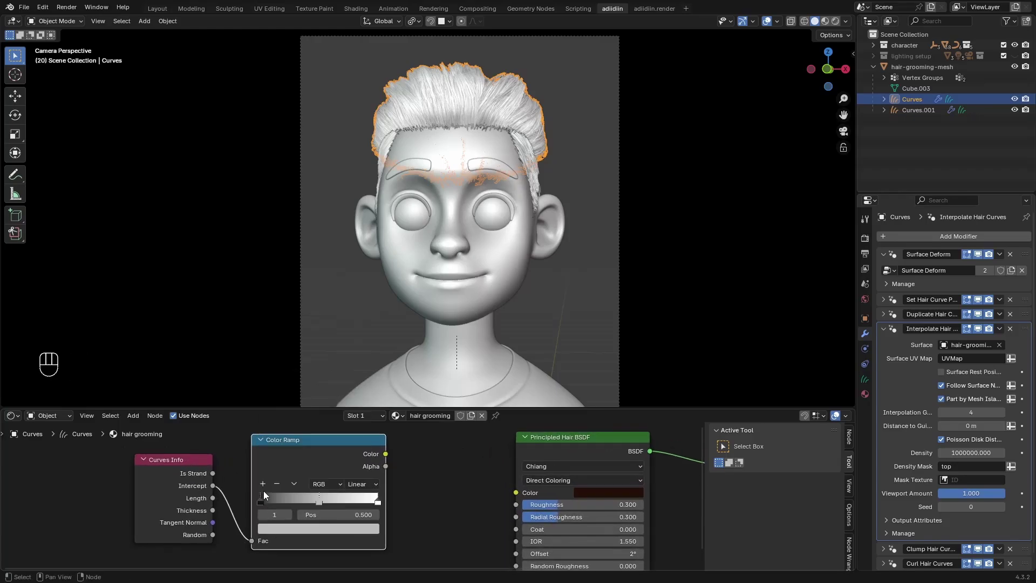
left_click_drag(264, 491, 289, 502)
left_click(253, 502)
left_click(287, 529)
left_click(296, 401)
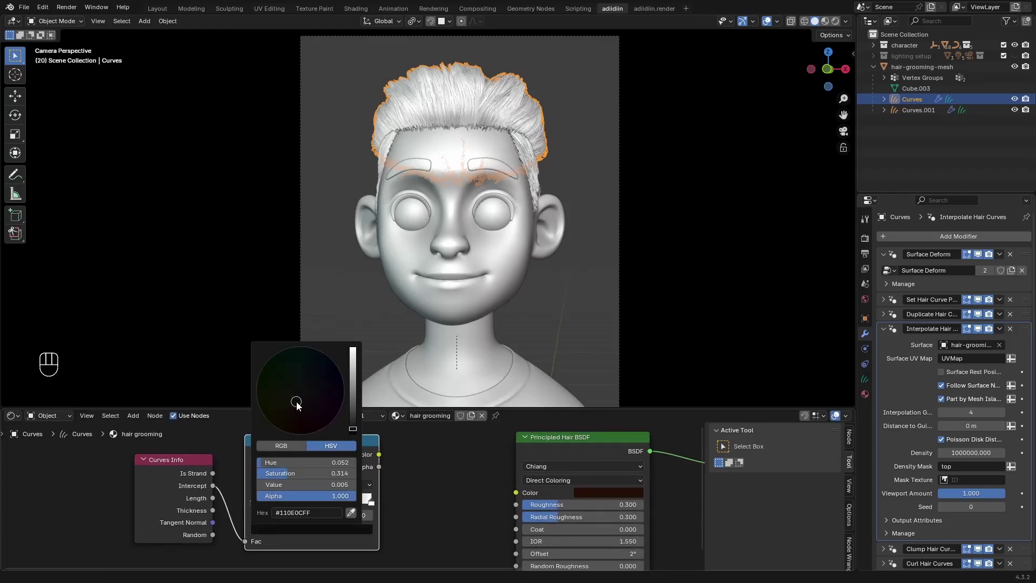
Step: Change the Color Ramp's end stop from white to a very dark reddish brown
left_click(370, 503)
left_click(302, 529)
left_click_drag(296, 406, 296, 422)
left_click_drag(352, 353, 352, 424)
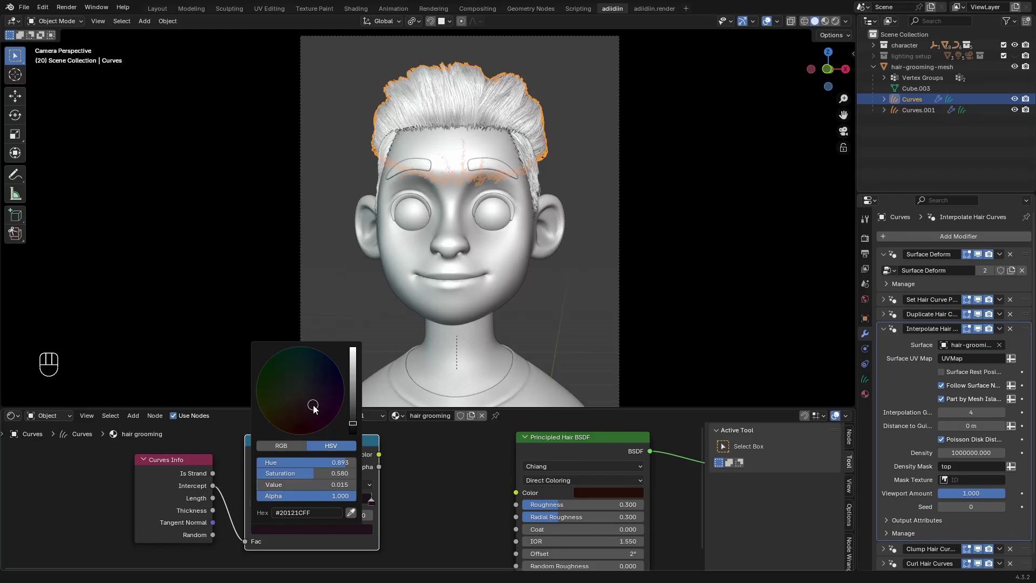
scroll(226, 487, "down", 1)
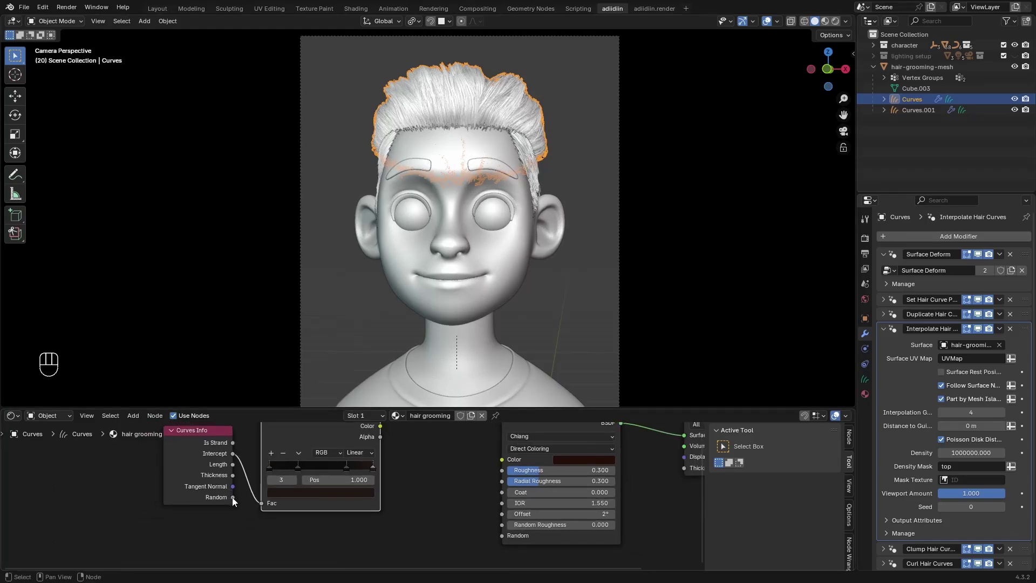
Step: Add a second Color Ramp driven by the Curves Info node's Random output and shift its black stop to about 0.868
left_click_drag(232, 497, 270, 544)
left_click(302, 470)
left_click(294, 454)
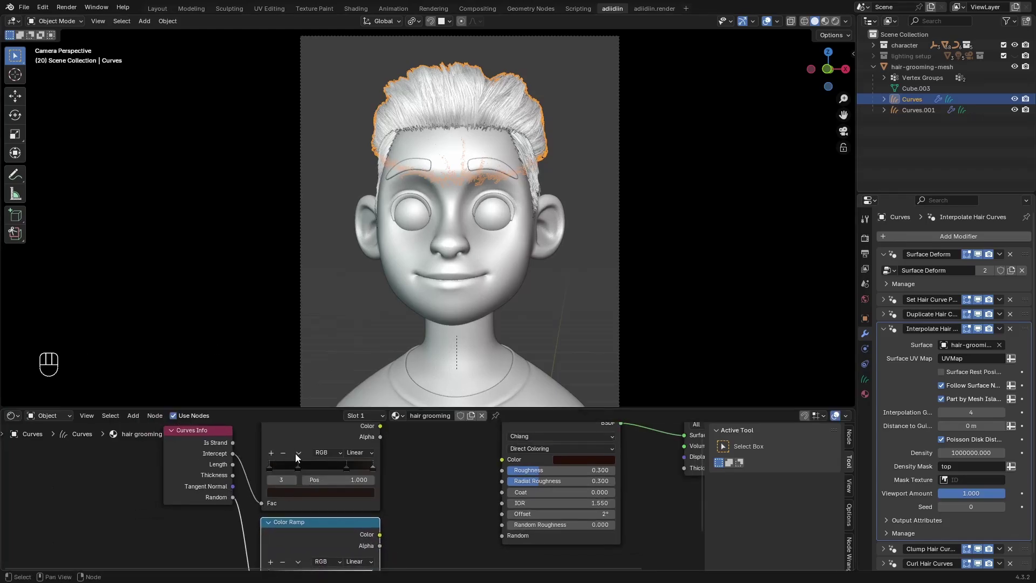
middle_click_drag(328, 527, 336, 495)
scroll(328, 518, "up", 1)
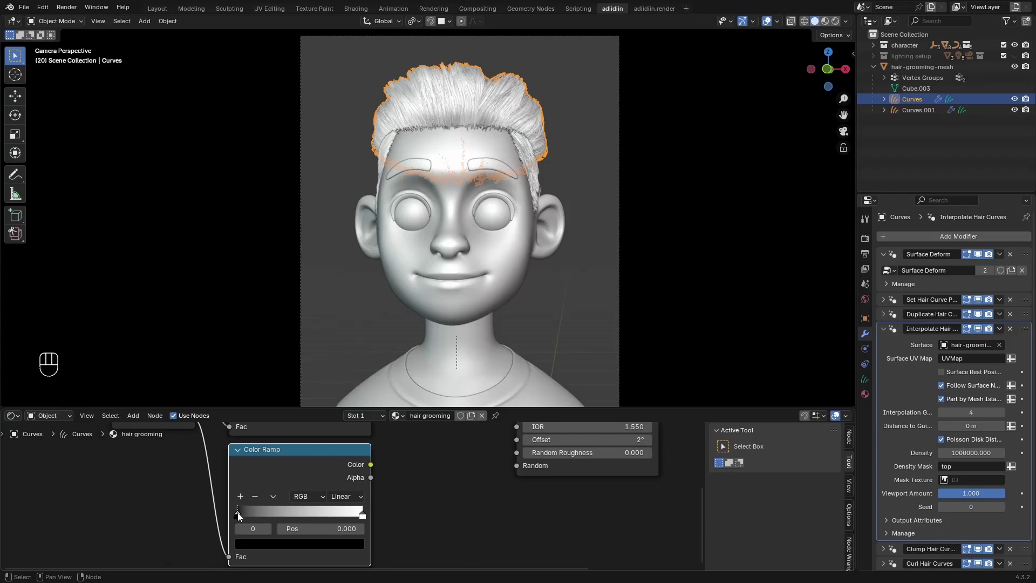
left_click_drag(238, 513, 346, 515)
Step: Combine the two Color Ramps' color outputs with a color Mix node and set its blending mode to Add
middle_click_drag(352, 499, 298, 442, "ctrl")
middle_click_drag(330, 483, 306, 535)
left_click(300, 445)
left_click(309, 532, "shift")
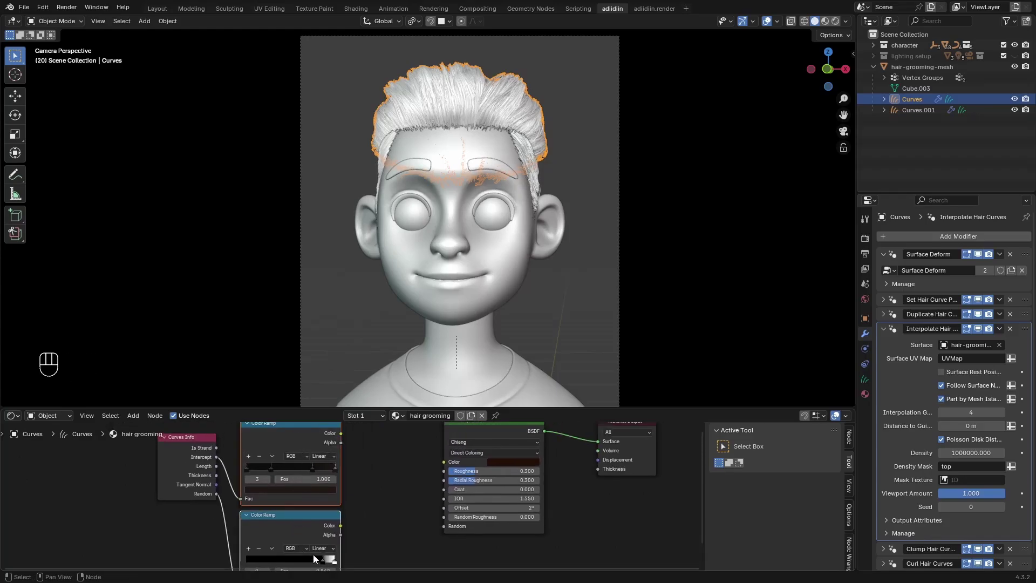
key("ctrl+KP_0")
left_click(377, 490)
left_click_drag(380, 488, 373, 458)
left_click(380, 482)
left_click(380, 482)
left_click(379, 493)
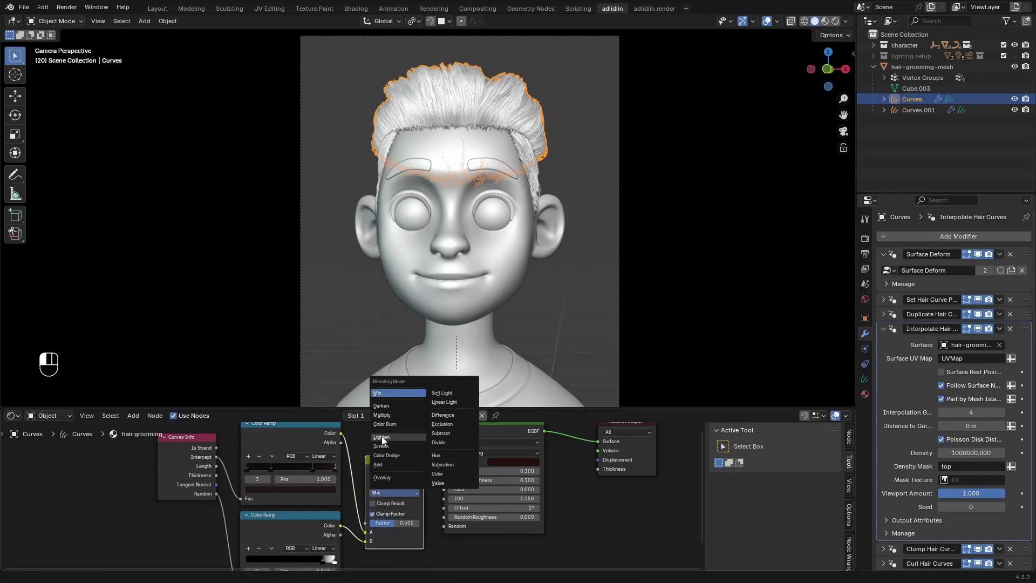
left_click(387, 466)
Step: Feed the second Color Ramp into the Mix node's Factor and set input B to a very dark brown, #16110C
scroll(394, 531, "up", 4)
left_click_drag(371, 555, 372, 527)
middle_click_drag(407, 553, 388, 518)
left_click(395, 522)
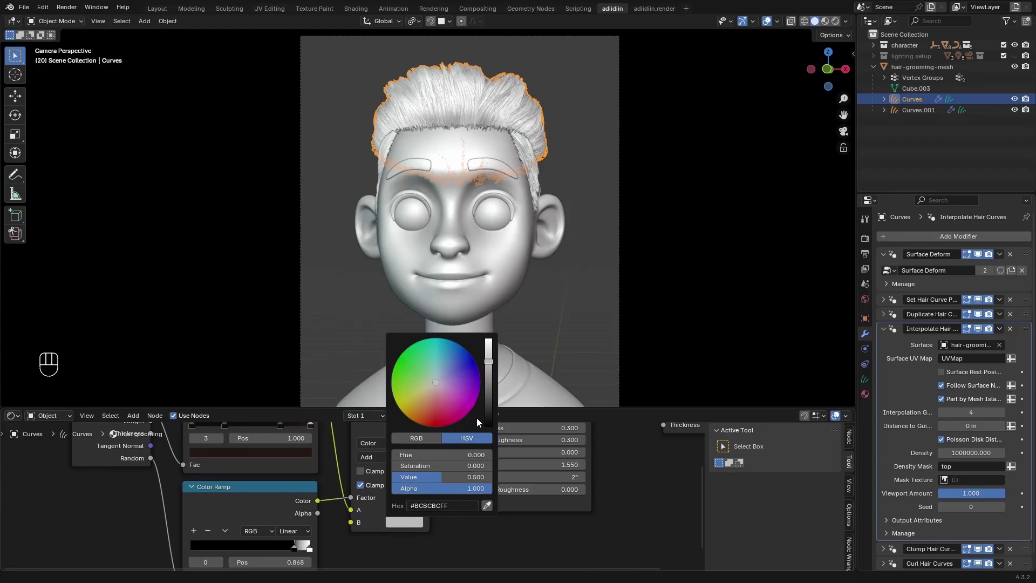
left_click(489, 418)
left_click(422, 401)
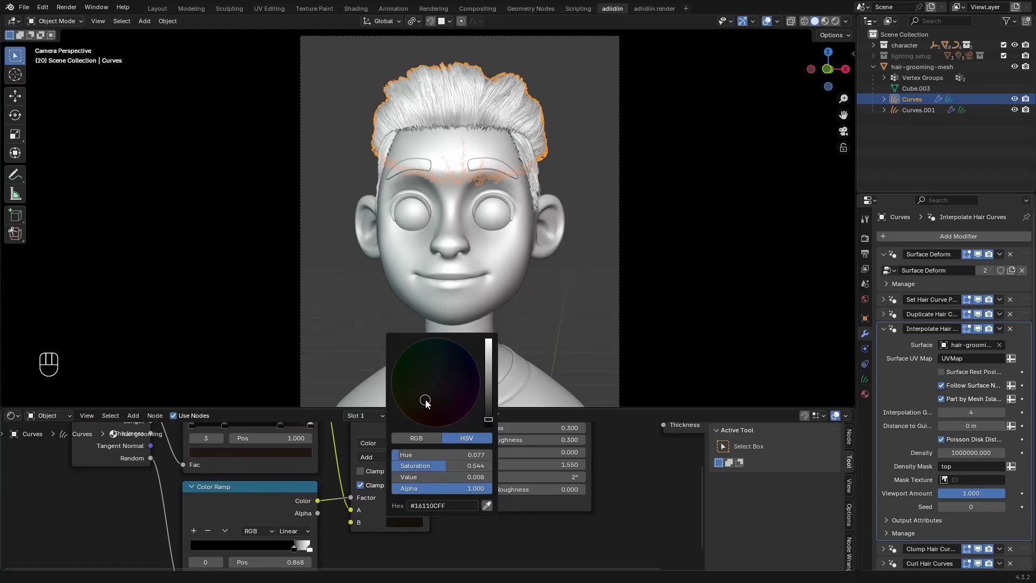
scroll(345, 469, "down", 4)
middle_click_drag(345, 465, 325, 496)
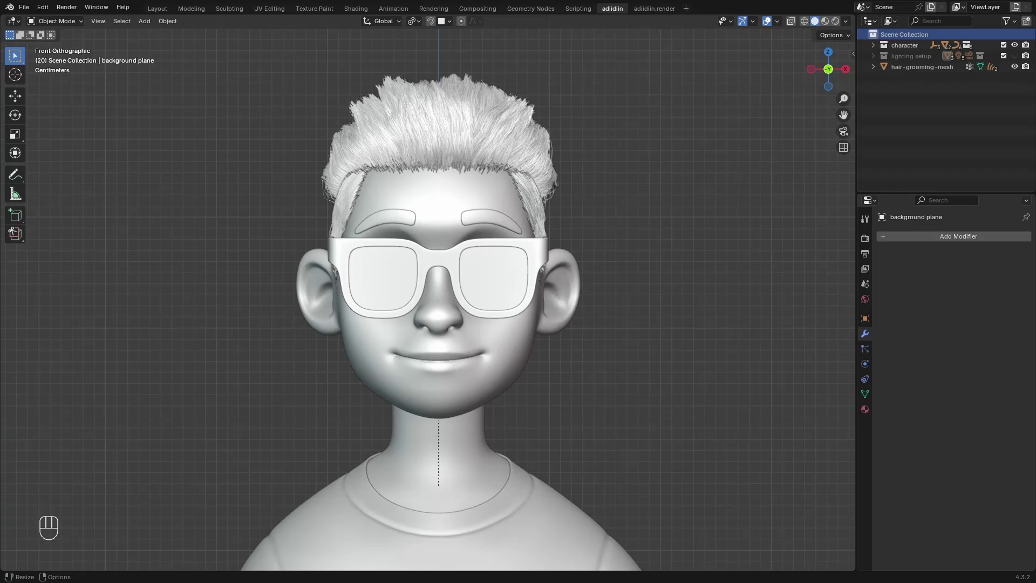
Step: Paste the thick-eyebrow rig, scale its controller to about 0.133 and move it to the character's brow
key("ctrl+v")
middle_click_drag(205, 231, 254, 305, "ctrl")
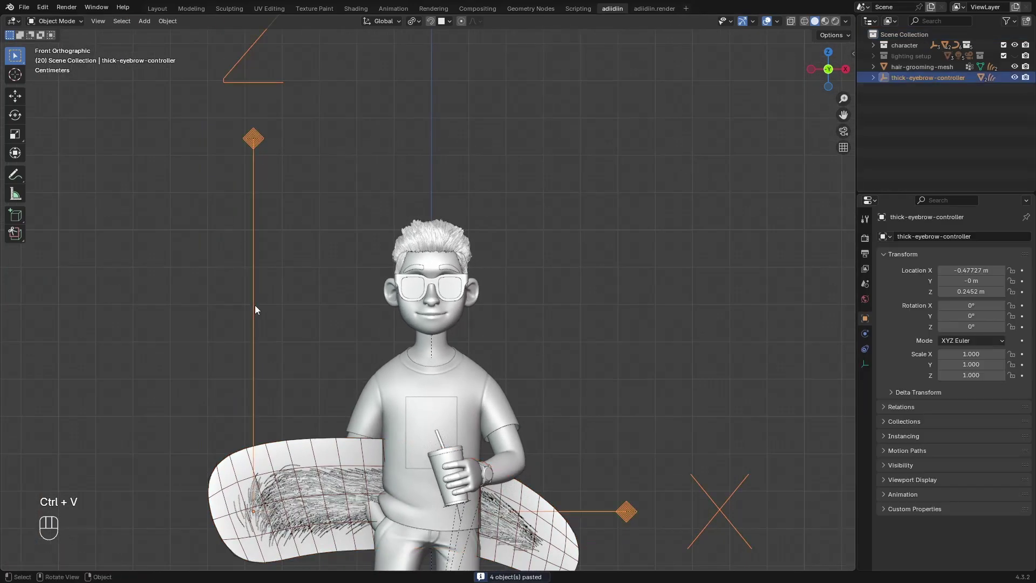
key("s")
left_click(233, 471)
key("g")
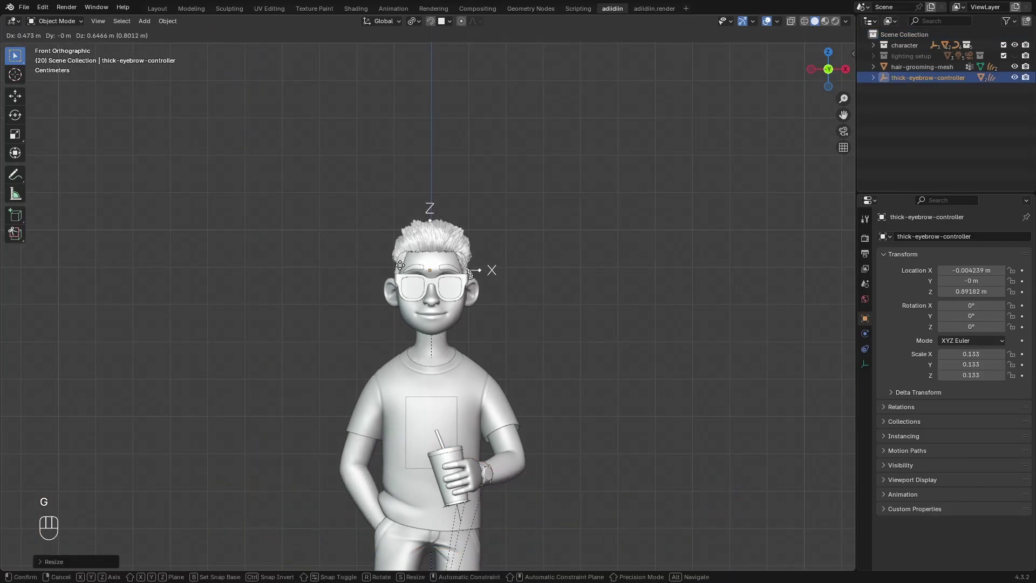
left_click(362, 268)
Step: From the top view, move the eyebrow controller forward to Y about -0.102 m and rotate it about 28.5° around Z
key("KP_7")
middle_click_drag(292, 206, 292, 135, "ctrl")
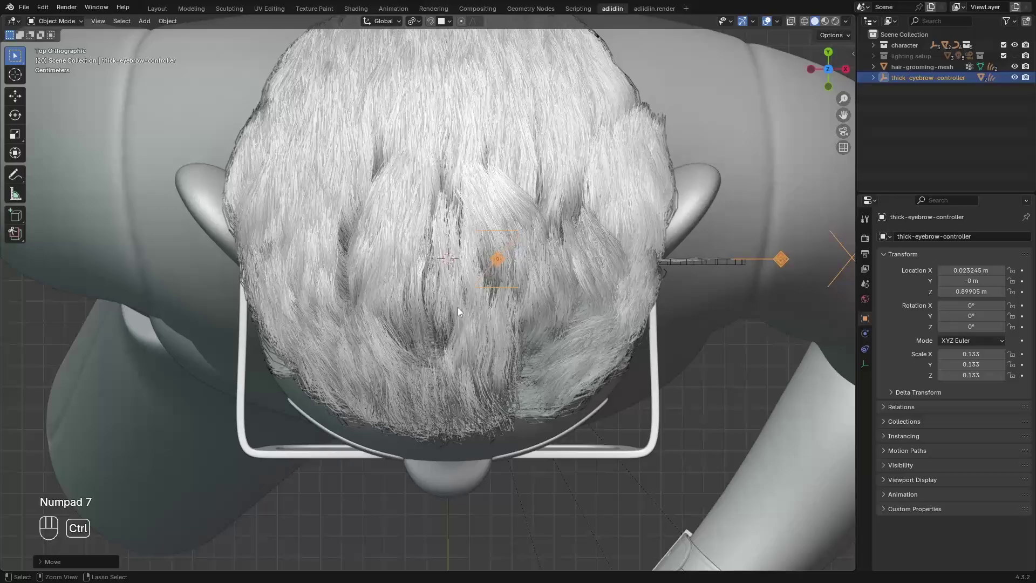
key("g")
key("y")
left_click(423, 499)
key("r")
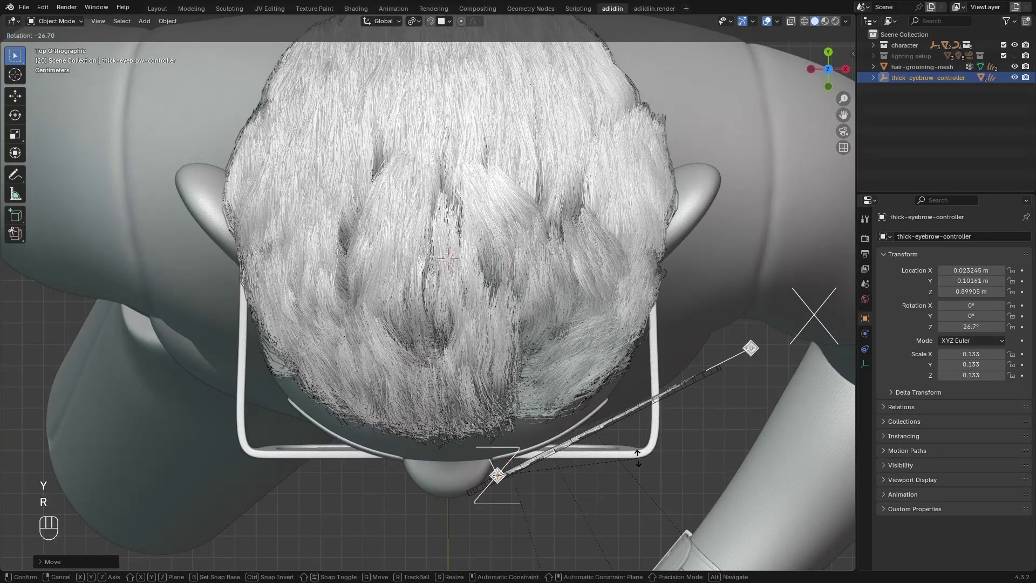
left_click(344, 312)
Step: In the front view, scale the eyebrow controller down to about 0.092
key("KP_1")
middle_click_drag(378, 213, 363, 323, "shift")
key("s")
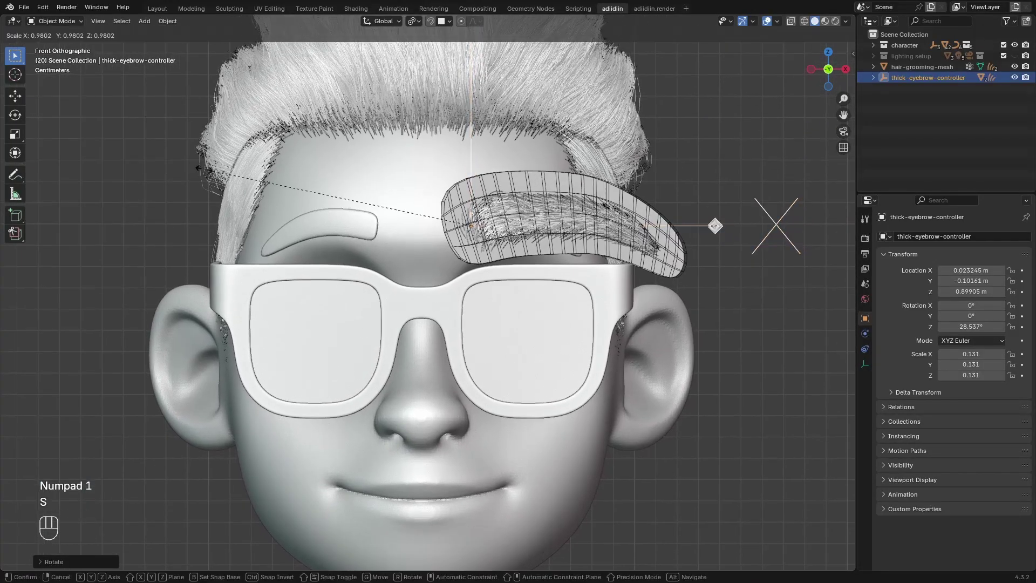
left_click(345, 178)
Step: Shift the eyebrow controller to X about 0.02 m and Y about -0.103 m to fit the brow
key("g")
key("x")
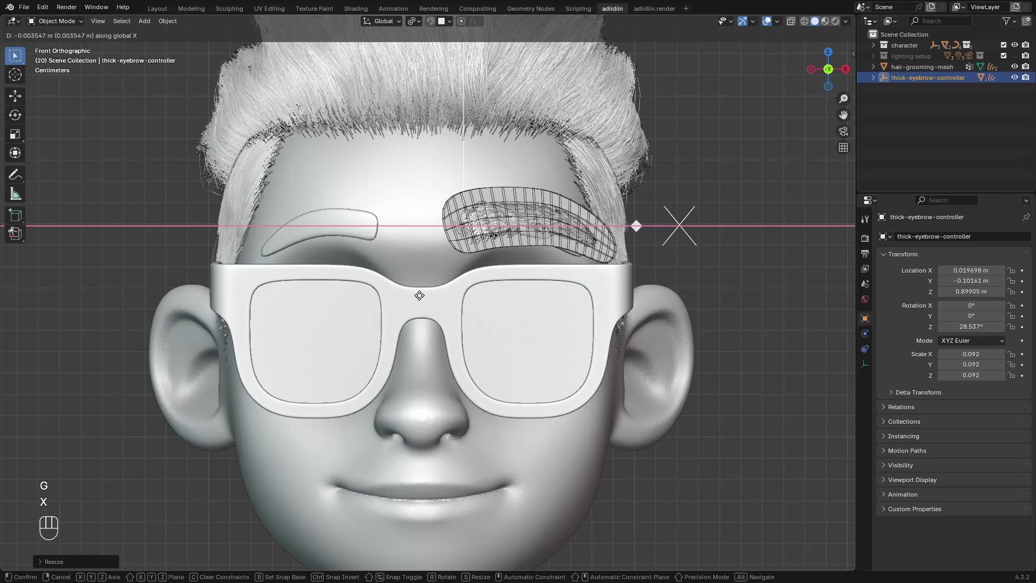
left_click(410, 266)
key("g")
key("y")
left_click(405, 260)
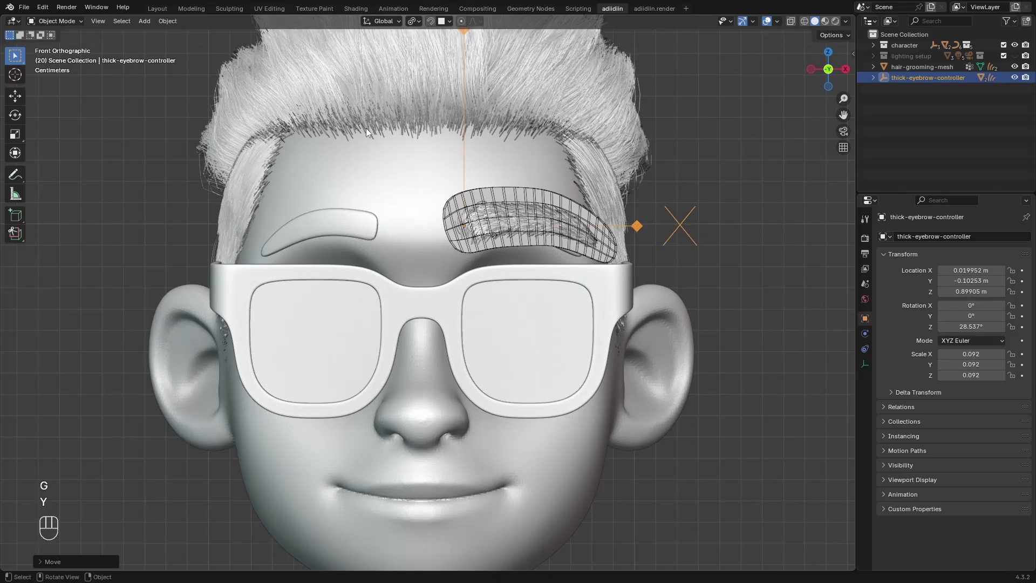
Step: Hide the original eyebrows mesh and collapse the character's hierarchy in the Outliner
left_click(391, 222)
key("KP_Decimal")
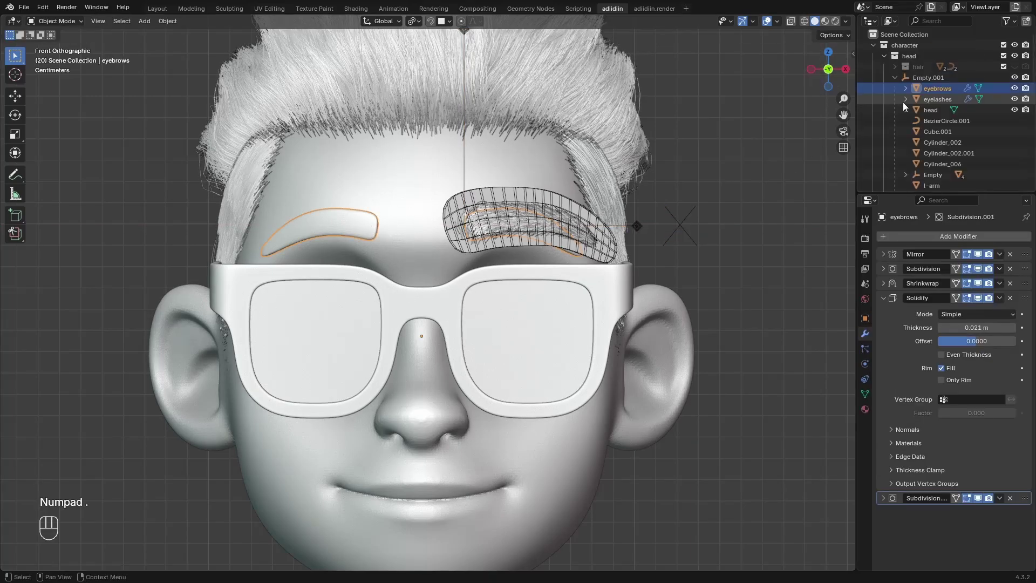
left_click(1015, 89)
left_click(894, 78)
left_click(884, 56)
left_click(873, 46)
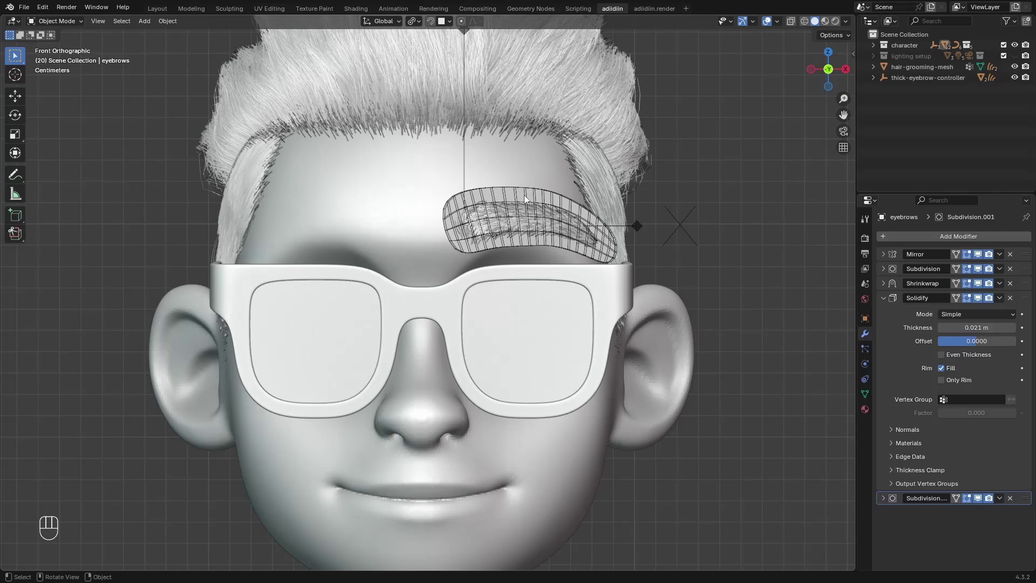
Step: Toggle the viewport display of the eyebrow hair's Trim, Clump and Interpolate modifiers to compare their effect
middle_click_drag(524, 302, 598, 326, "shift")
left_click(575, 322)
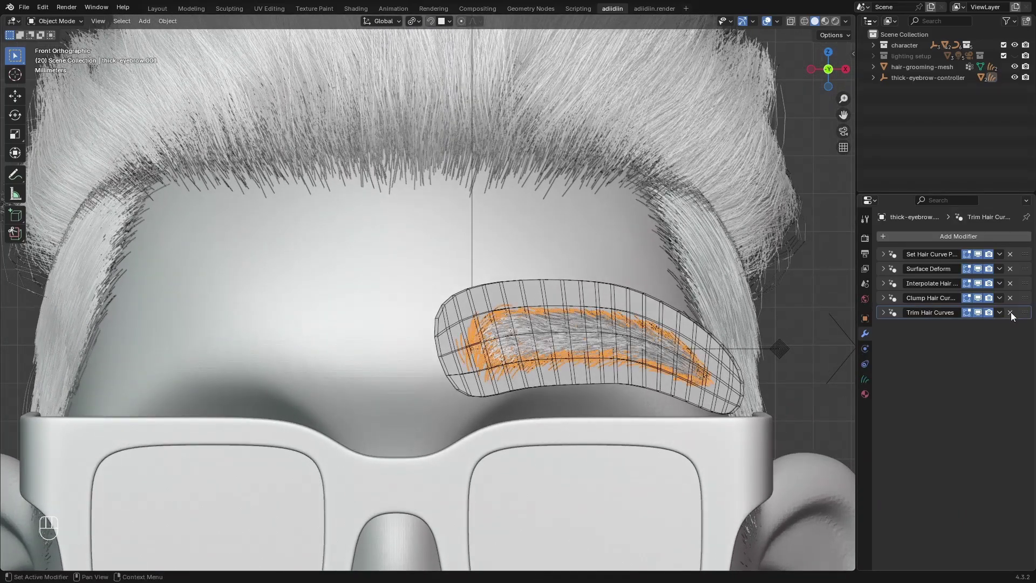
left_click(978, 313)
left_click(978, 298)
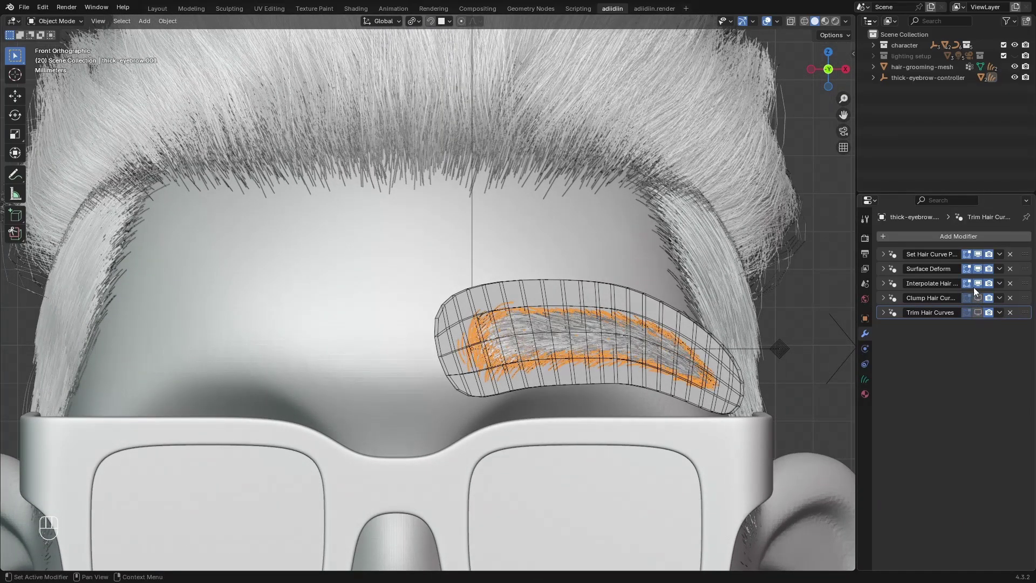
left_click(977, 283)
left_click_drag(976, 284, 978, 314)
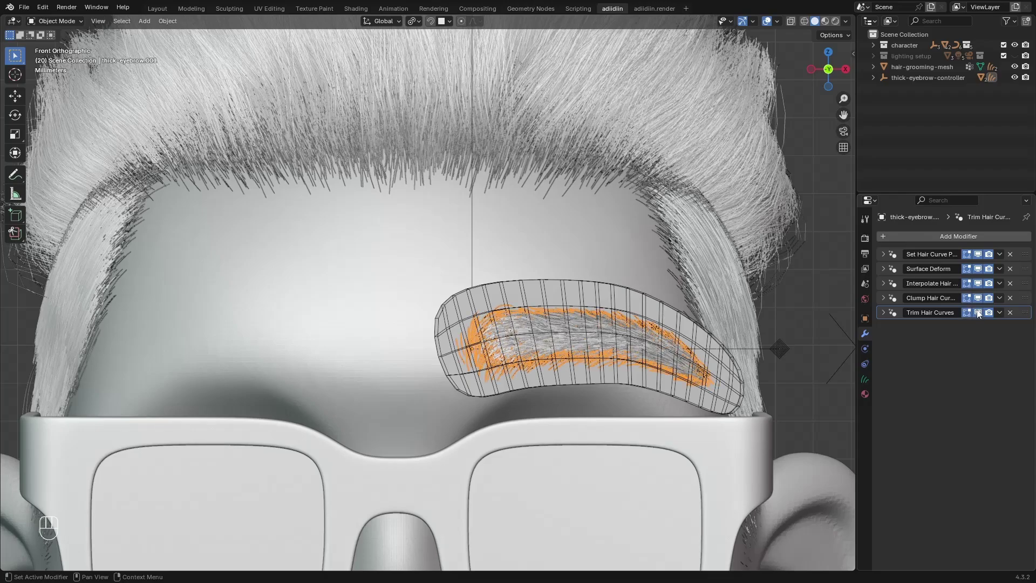
Step: Inspect the eyebrow-density weights on the eyebrow mesh in Weight Paint mode and return to Object Mode
left_click(620, 296)
key("ctrl+Tab")
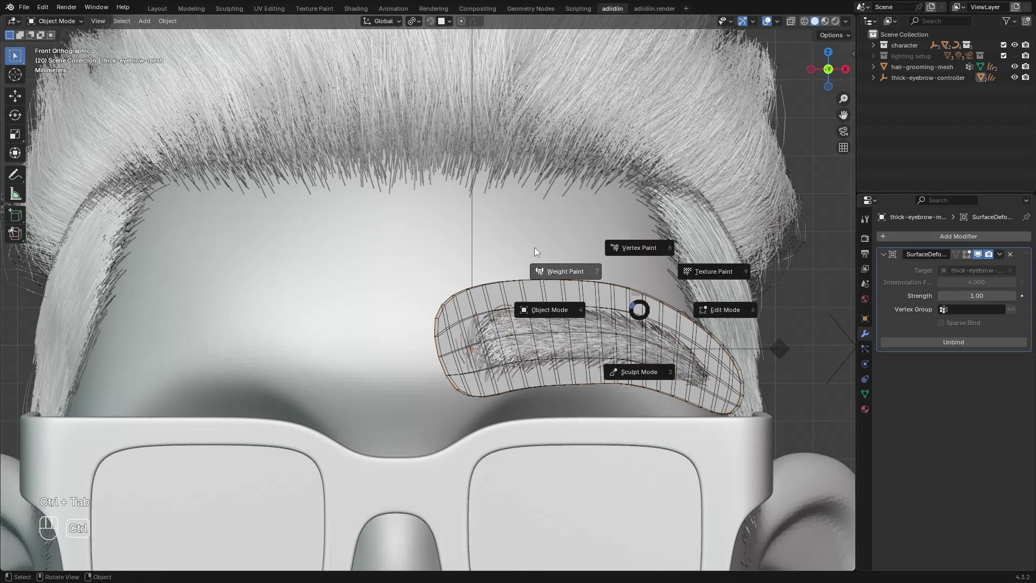
left_click(534, 248)
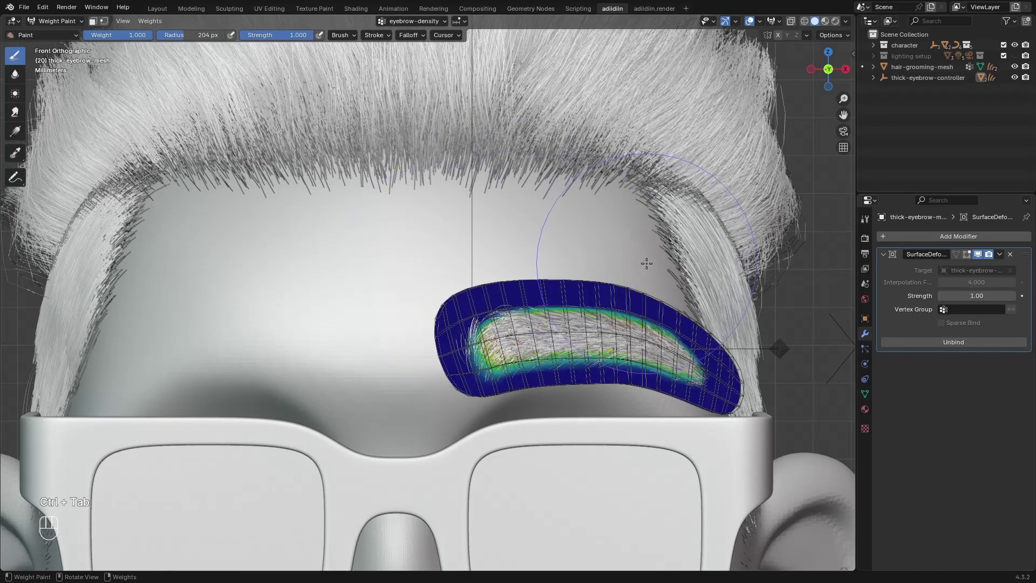
key("ctrl+Tab")
left_click(446, 266)
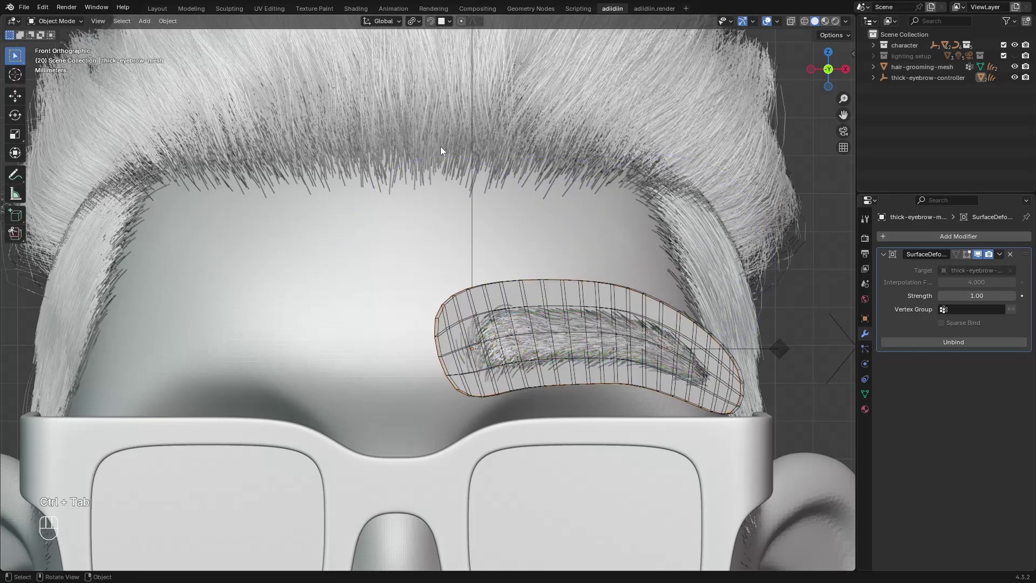
Step: Select the eyebrow controller with its whole hierarchy and duplicate it in place
left_click(917, 77)
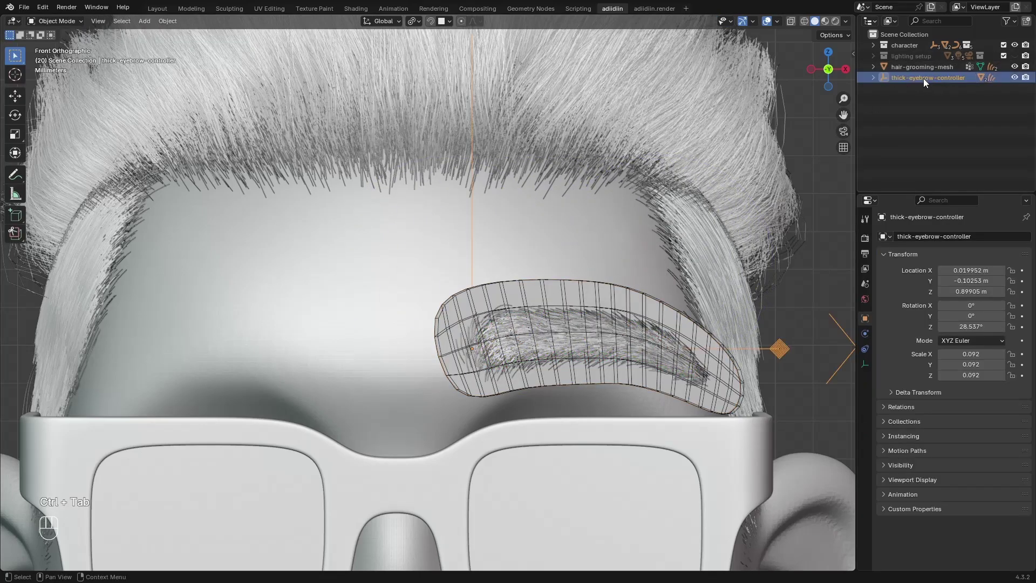
right_click(924, 78)
left_click(876, 79)
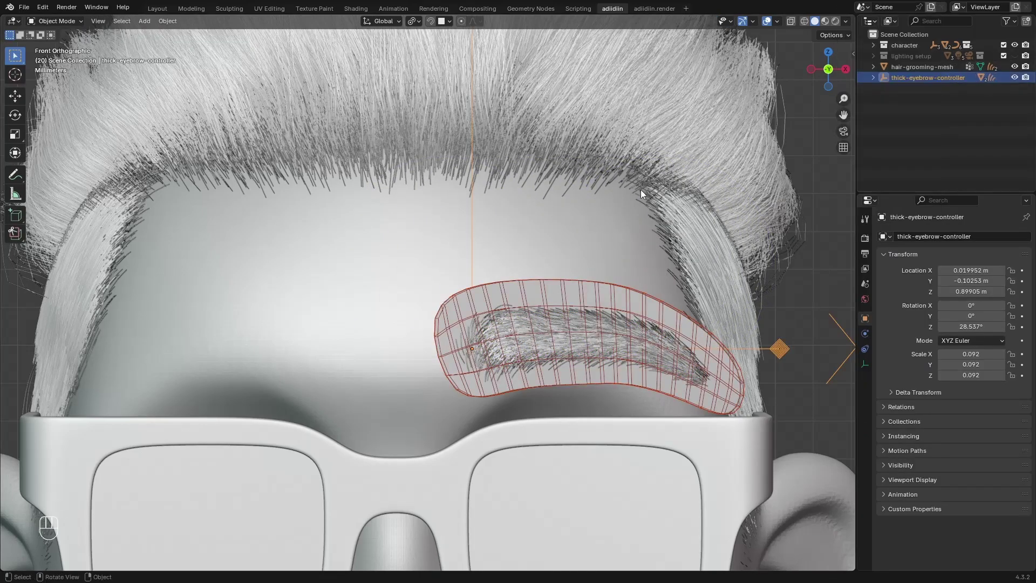
middle_click_drag(662, 238, 465, 221, "ctrl")
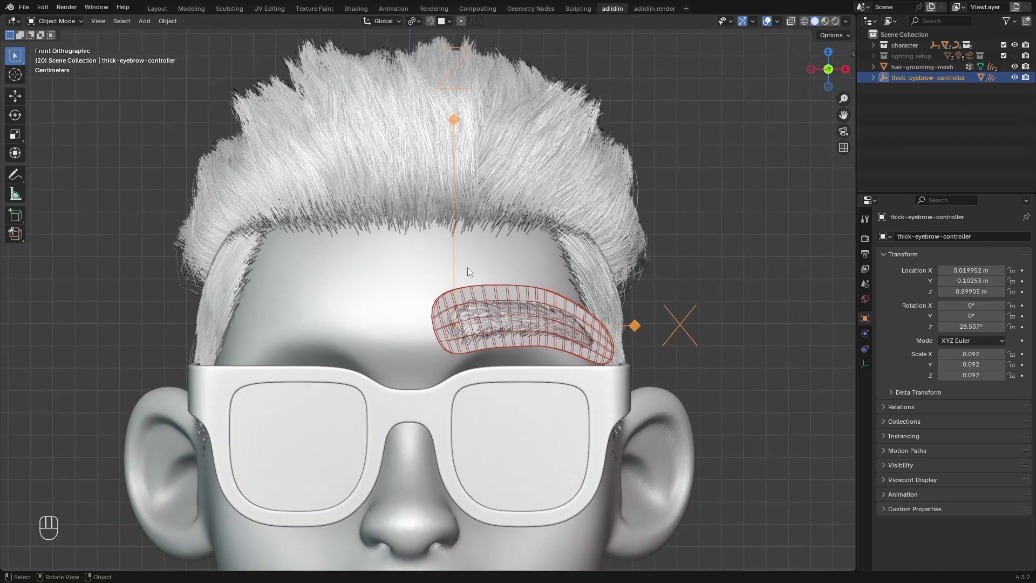
key("shift+d")
right_click(463, 289)
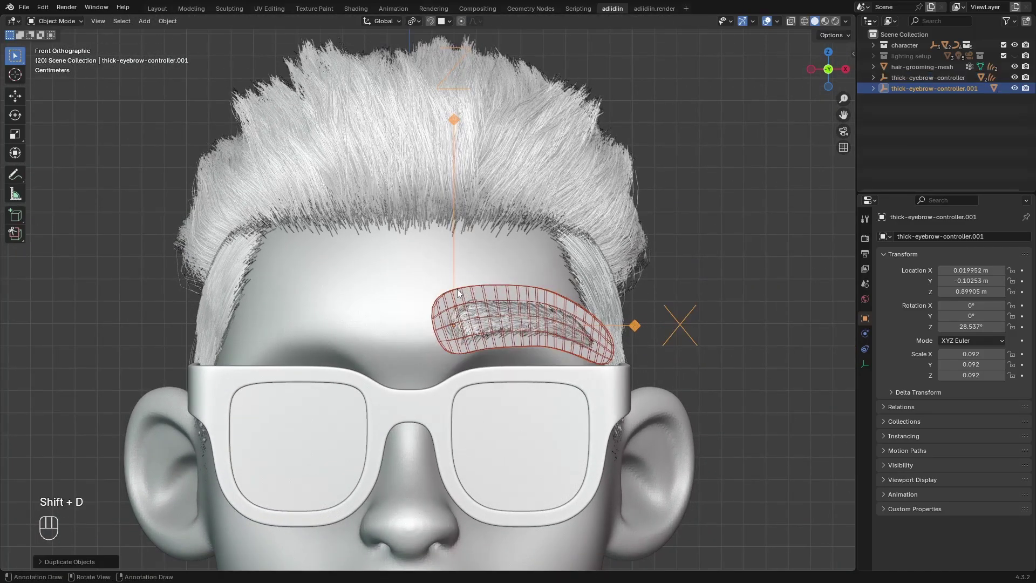
Step: Mirror the duplicated eyebrow rig along X about the 3D Cursor to form the opposite eyebrow
key("period")
left_click(528, 289)
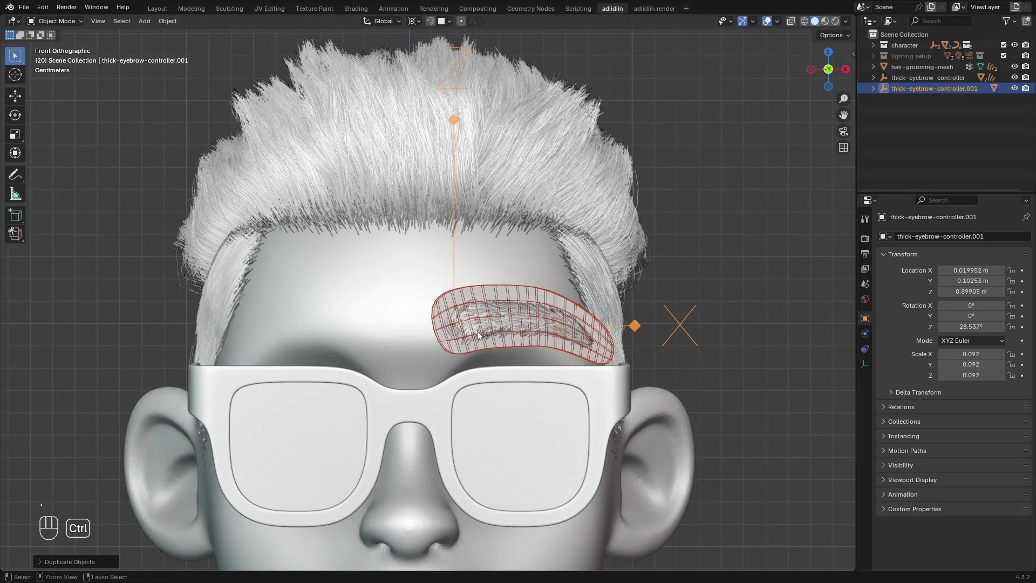
key("ctrl+m")
key("x")
key("Return")
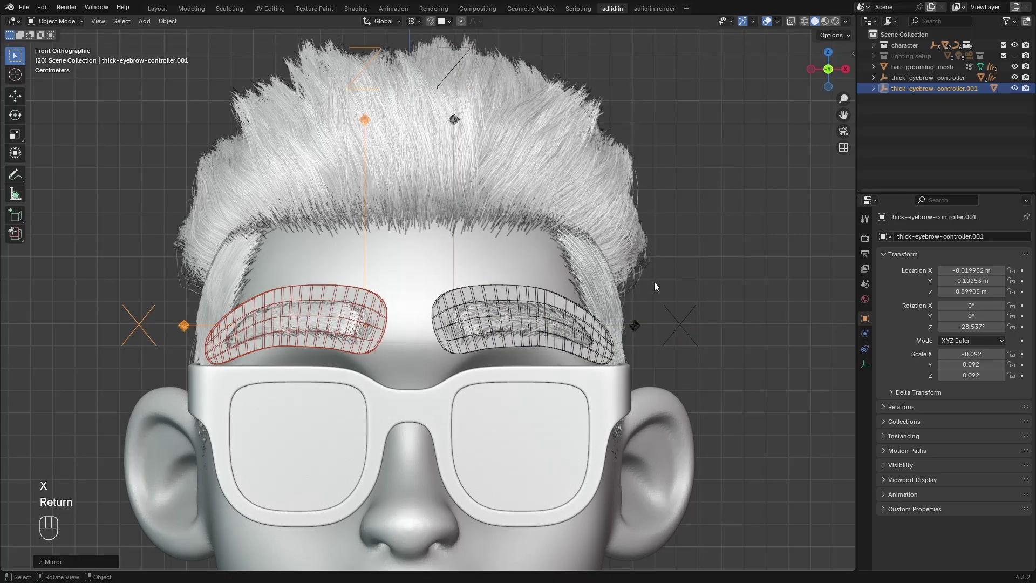
Step: Add a Shrinkwrap modifier to the first eyebrow's edit shape and target it to the head
left_click(652, 280)
middle_click_drag(652, 280, 656, 239, "ctrl")
left_click(657, 321)
key("shift+a")
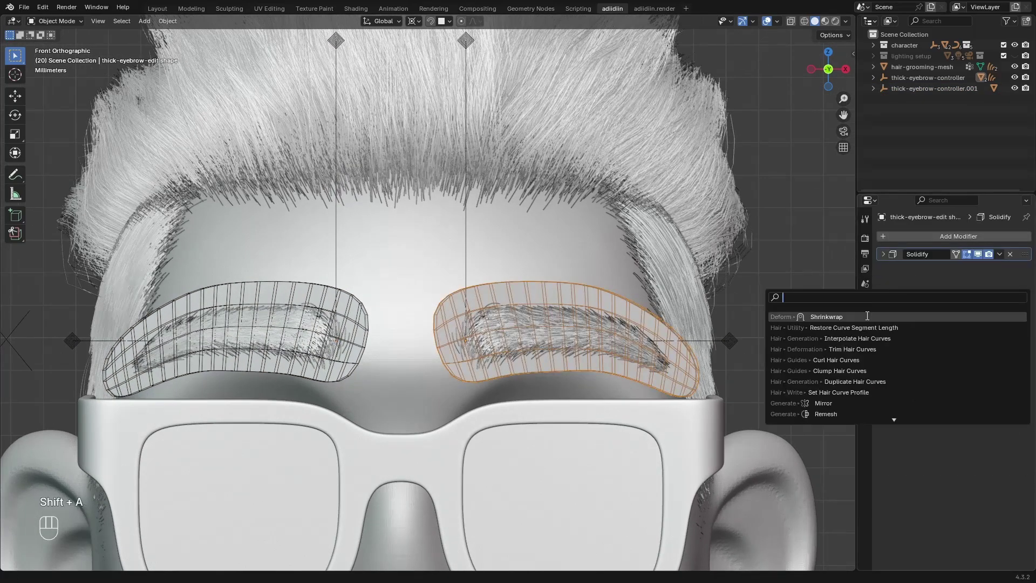
left_click(867, 316)
left_click(1010, 312)
left_click(608, 300)
Step: Add a Shrinkwrap modifier to thick-eyebrow-mesh and target it to the head
left_click(873, 77)
left_click(925, 101)
key("shift+a")
left_click(910, 300)
left_click(1010, 312)
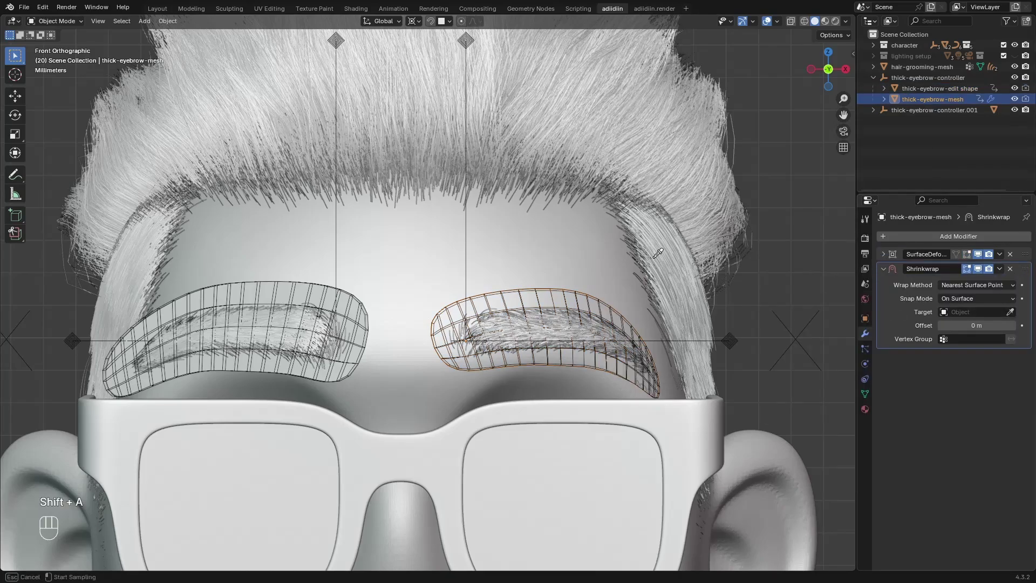
left_click(610, 269)
Step: Add Shrinkwrap modifiers targeting the head to the mirrored eyebrow's edit shape and mesh
left_click(873, 110)
left_click(924, 122)
key("shift+a")
left_click(893, 313)
left_click(1010, 312)
left_click(477, 256)
left_click(924, 132)
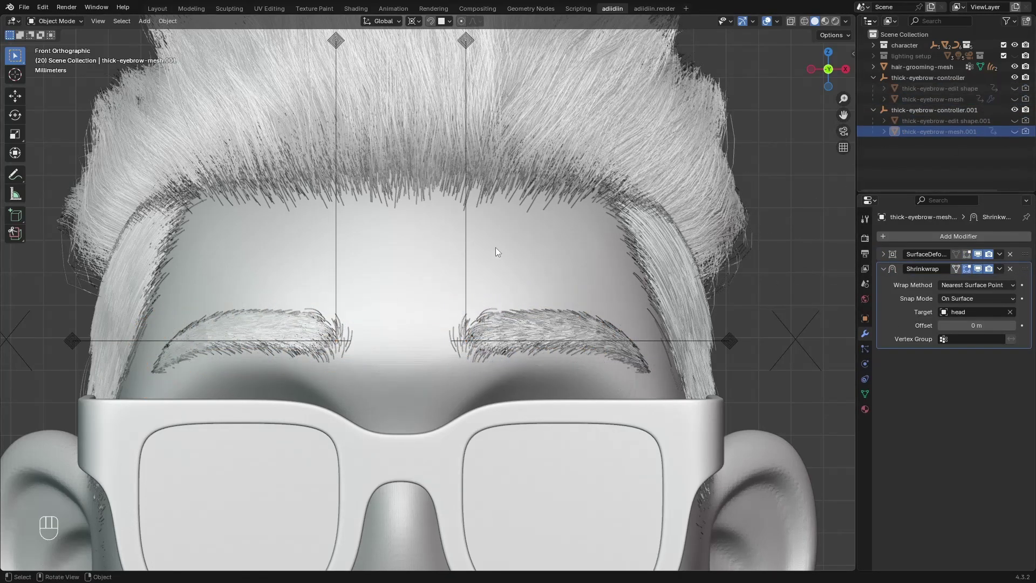
Step: Enlarge both eyebrow controllers around their individual origins and move them vertically along Z
left_click(912, 79)
left_click(916, 110, "ctrl")
middle_click_drag(448, 239, 374, 240, "ctrl")
key("period")
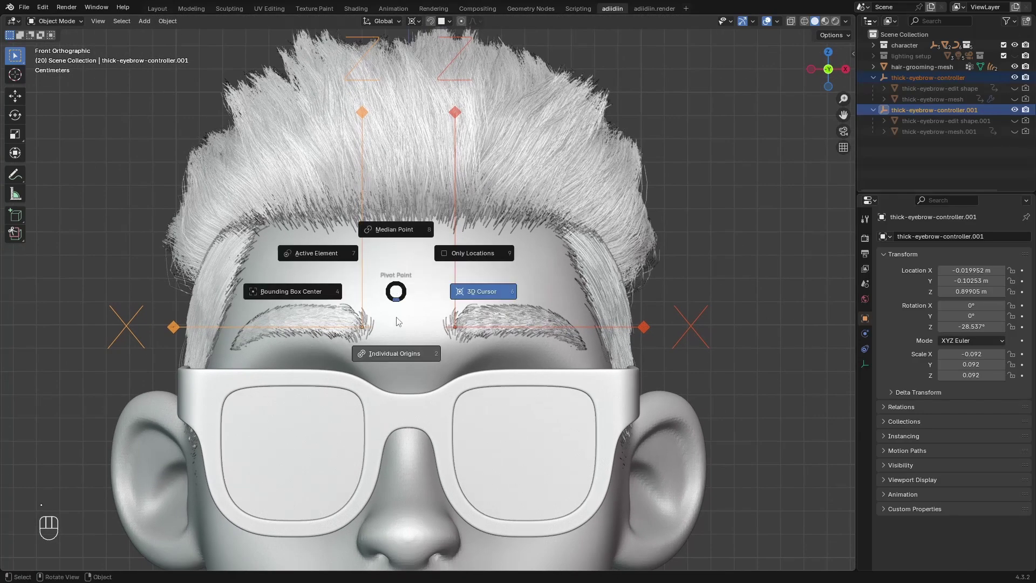
left_click(397, 322)
key("s")
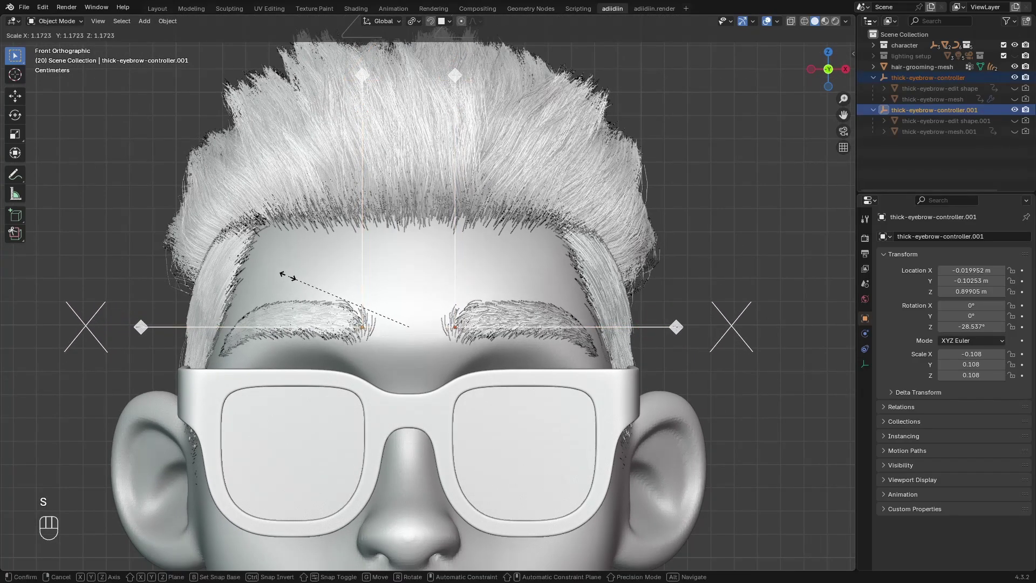
left_click(306, 281)
key("g")
key("z")
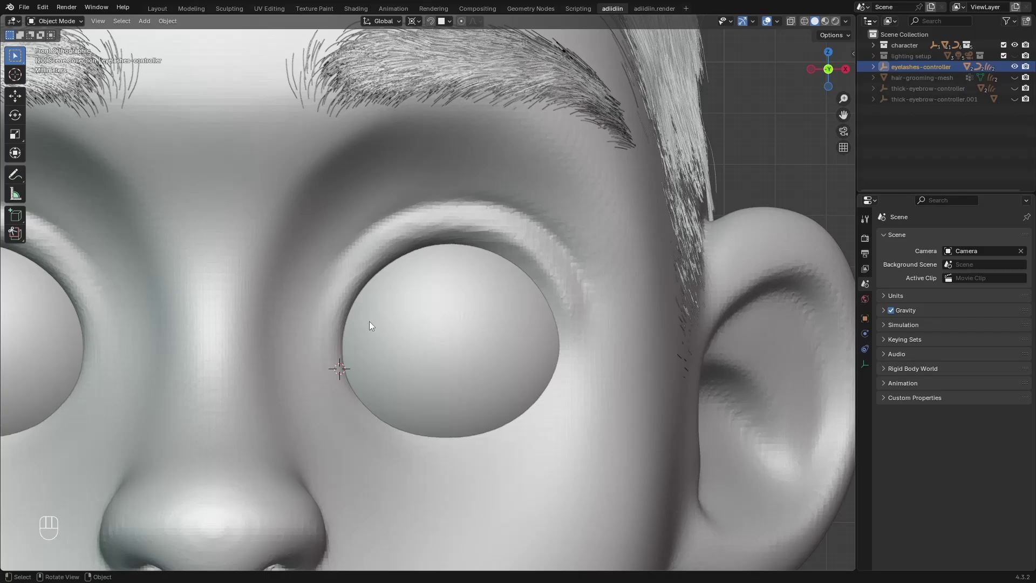
Step: Scale and rotate eyelashes-controller to fit around the eye, and delete its lower eyelashes
key("s")
key("s")
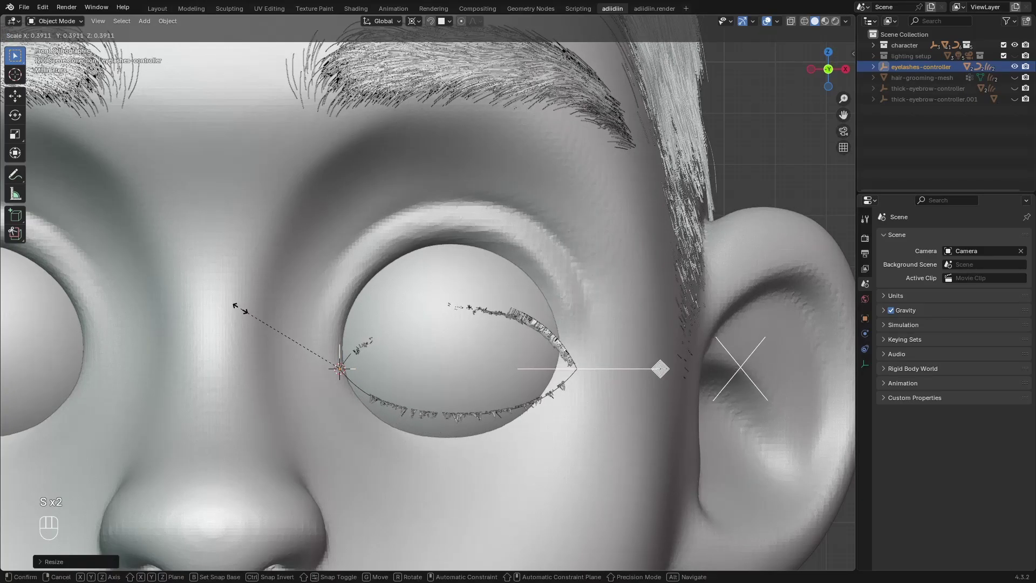
left_click(240, 308)
key("r")
key("s")
key("z")
key("z")
left_click(375, 367)
left_click(873, 66)
key("x")
Step: Reshape the upper eyelashes-edit shape curve with snapping toggled, moving its control points to follow the upper eyelid
left_click(939, 78)
key("Tab")
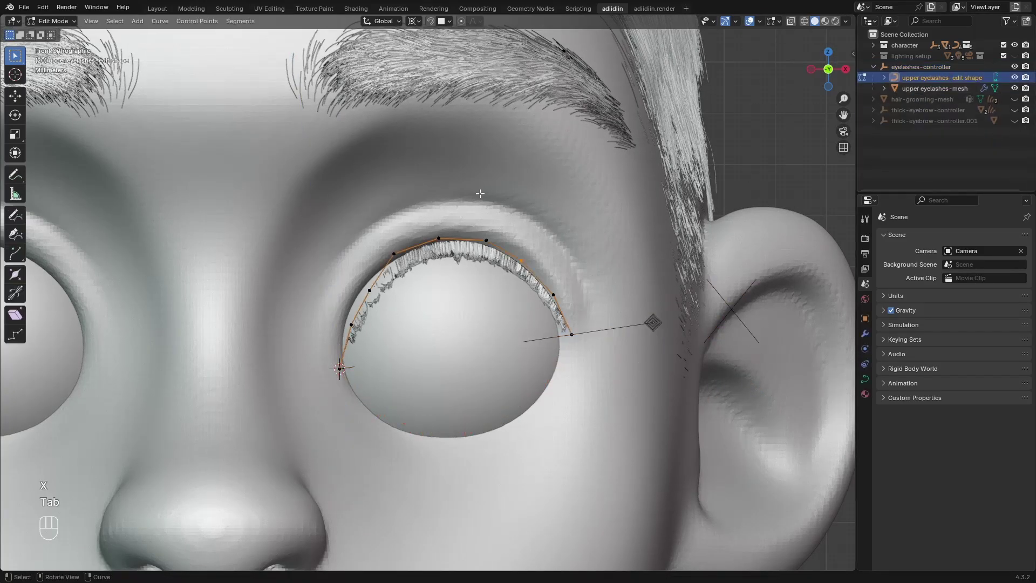
key("shift+Tab")
middle_click_drag(480, 193, 480, 141, "ctrl")
key("g")
left_click(578, 247)
key("g")
left_click(648, 311)
left_click(375, 233)
key("g")
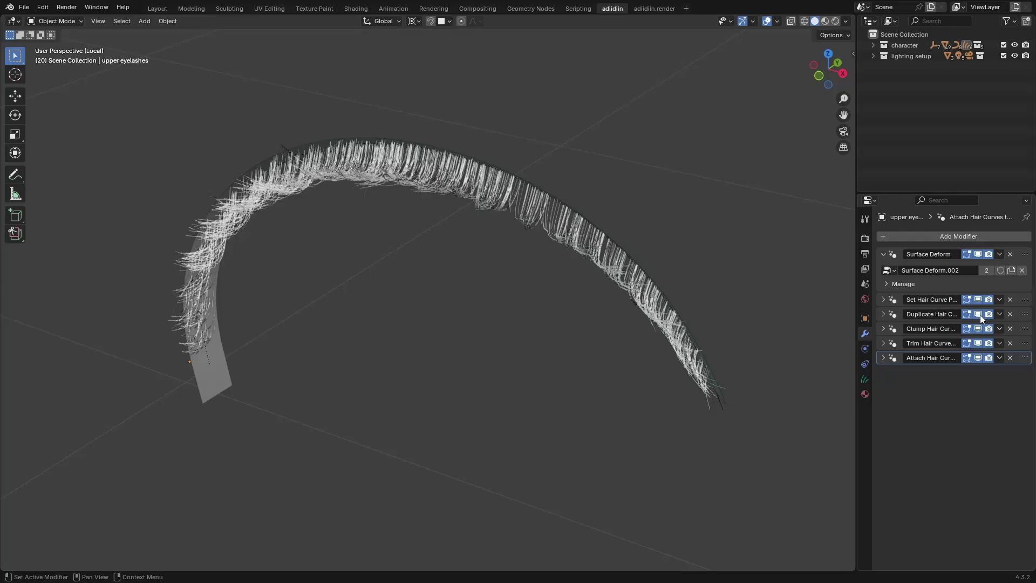
Step: Compare the upper eyelashes with the Duplicate Hair Curves modifier's viewport display off and on
left_click(978, 315)
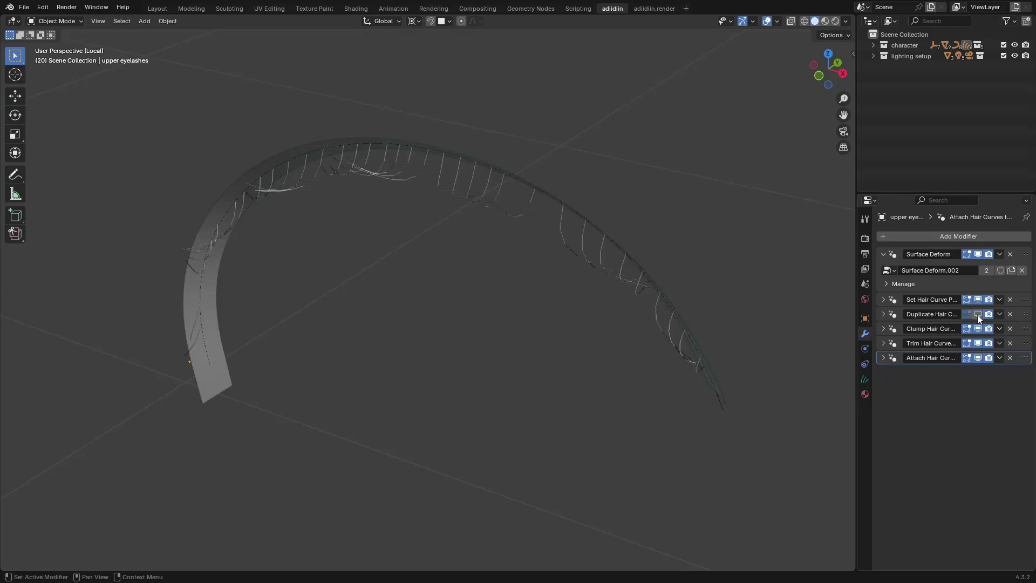
left_click(978, 314)
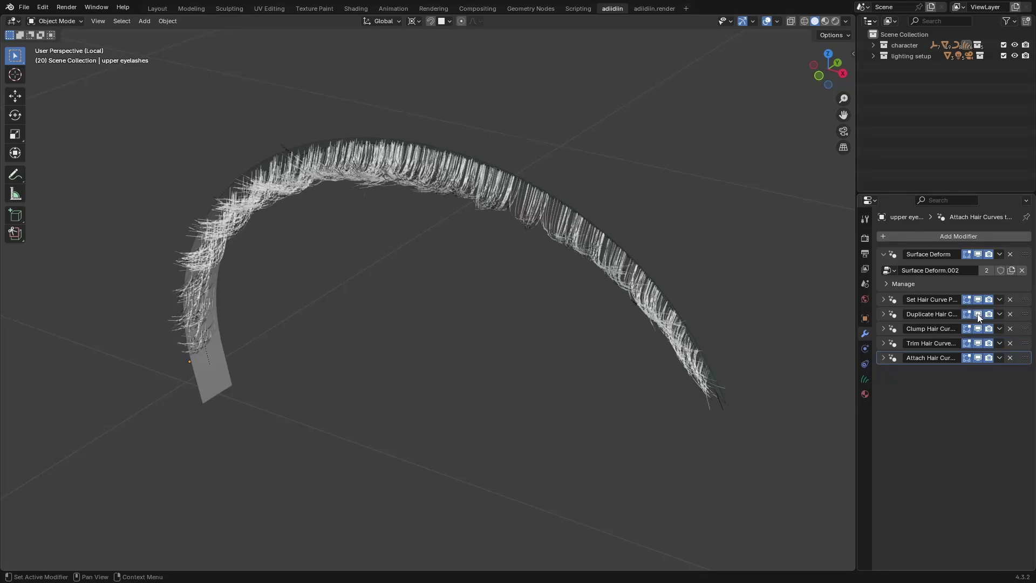
left_click(977, 315)
left_click(978, 314)
Step: Compare the upper eyelashes with the Attach Hair Curves modifier's viewport display off and on
left_click(978, 357)
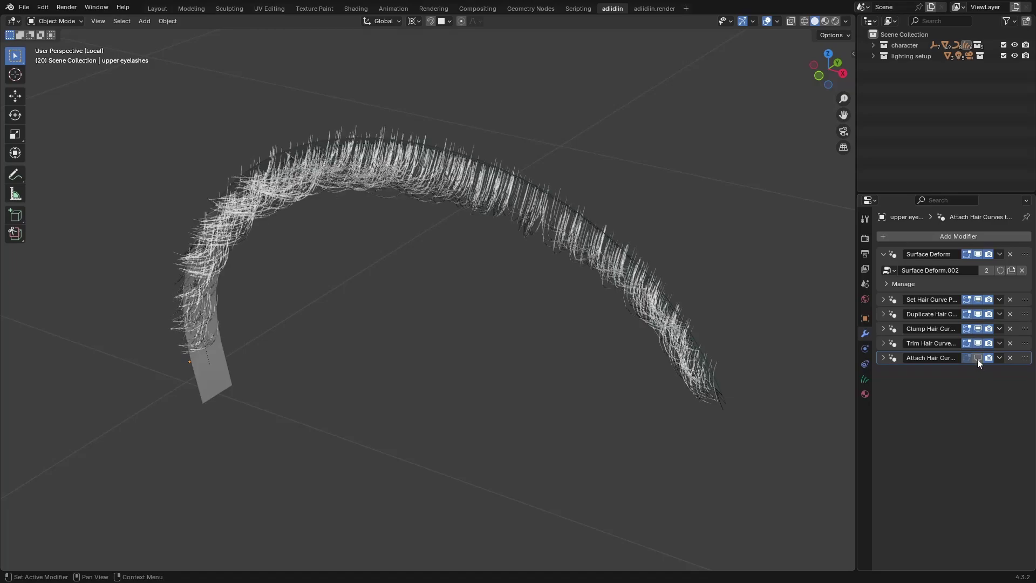
left_click(977, 359)
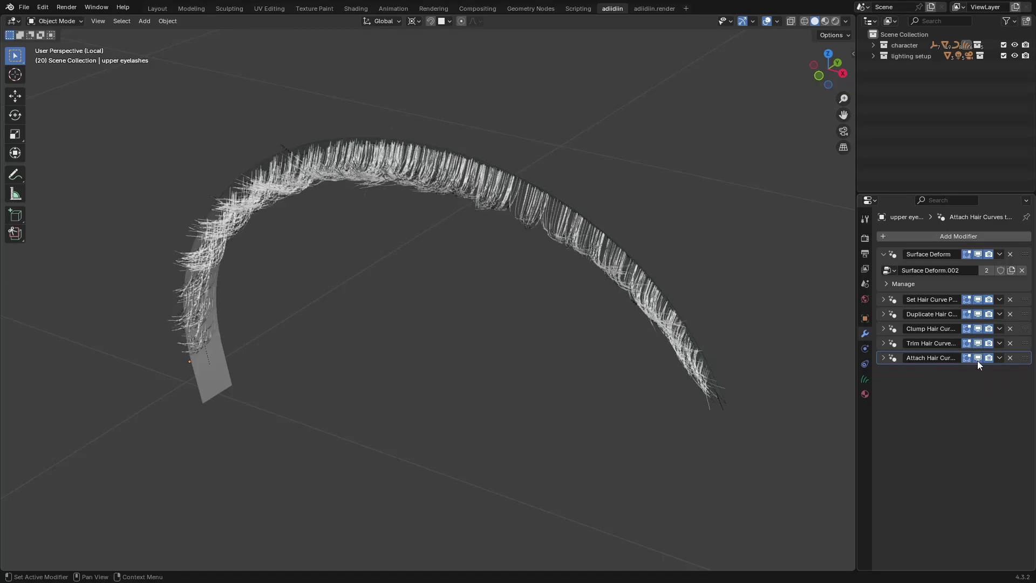
left_click(978, 359)
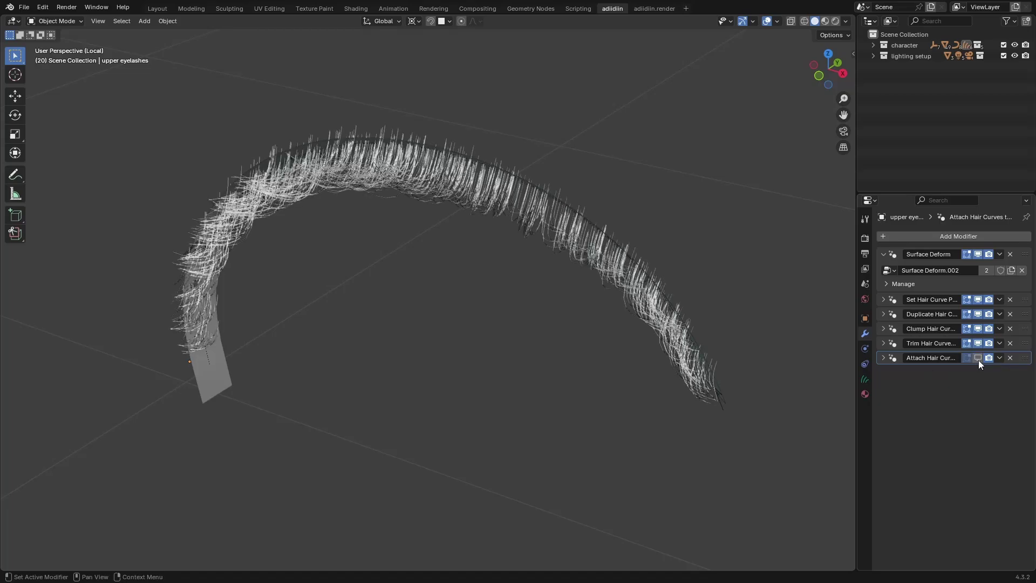
left_click(977, 358)
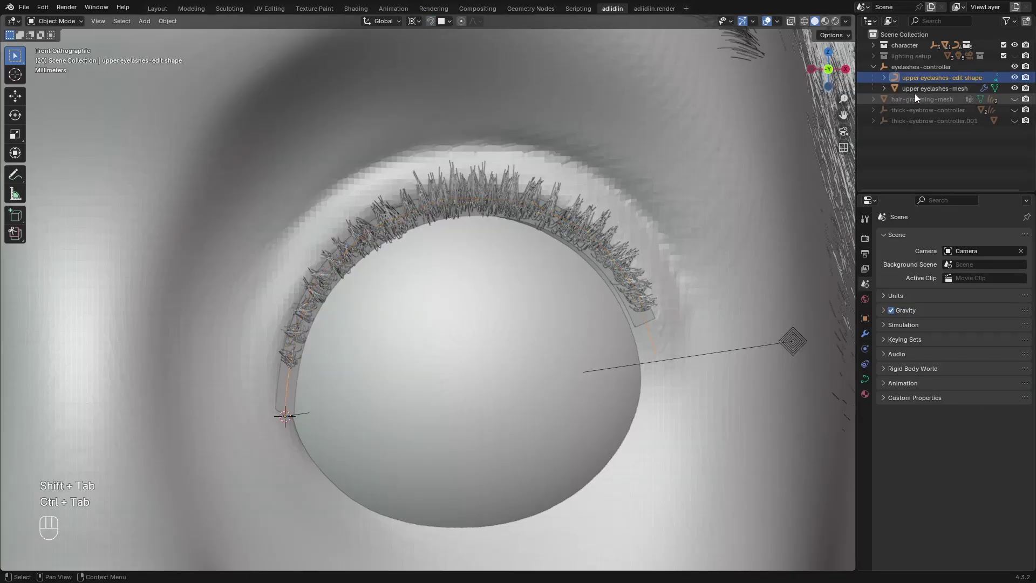
Step: Refine the upper eyelashes-edit shape against the eyelid by moving it along X and adjusting the curve's radius
key("g")
key("x")
left_click(283, 481)
left_click(287, 384)
key("Tab")
key("alt+s")
key("Tab")
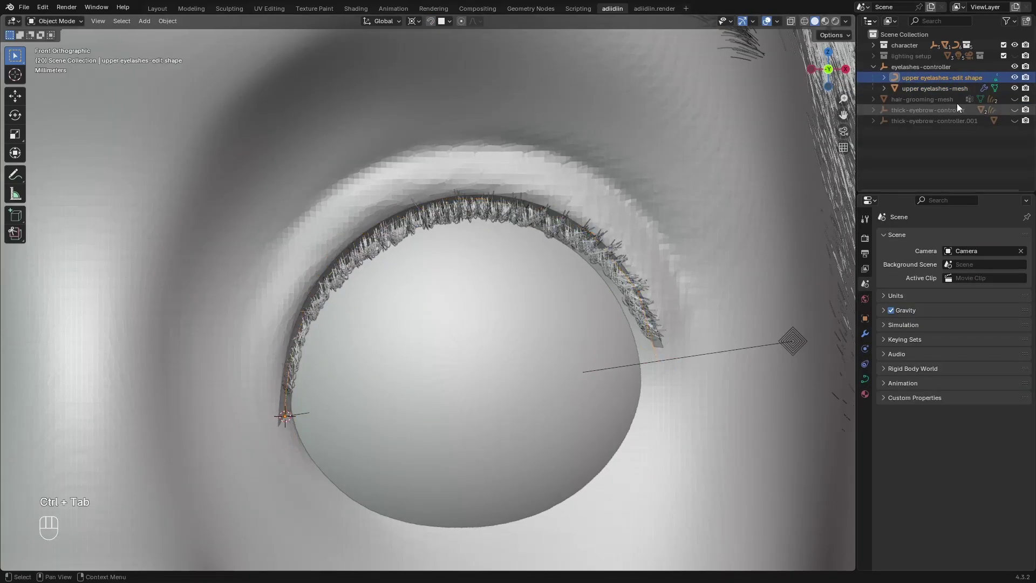
Step: Duplicate eyelashes-controller with its children and mirror the copy along X onto the opposite eye
scroll(688, 291, "down", 4)
key("shift+d")
left_click(486, 248)
key("shift+s")
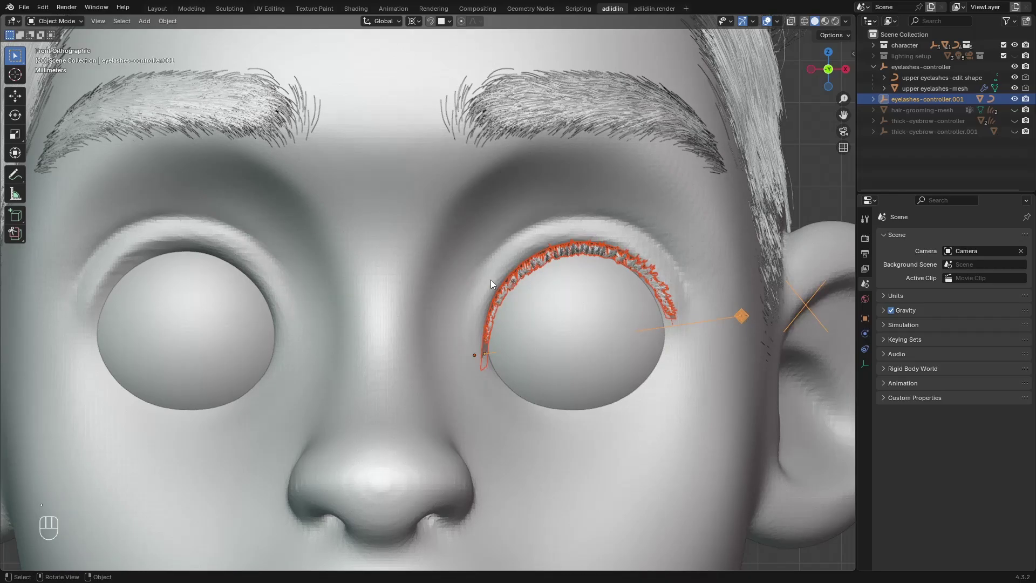
key("ctrl+m")
key("x")
key("Return")
Step: Hide the controllers, edit shapes and meshes of both upper eyelashes, and switch to the camera view
left_click(873, 99)
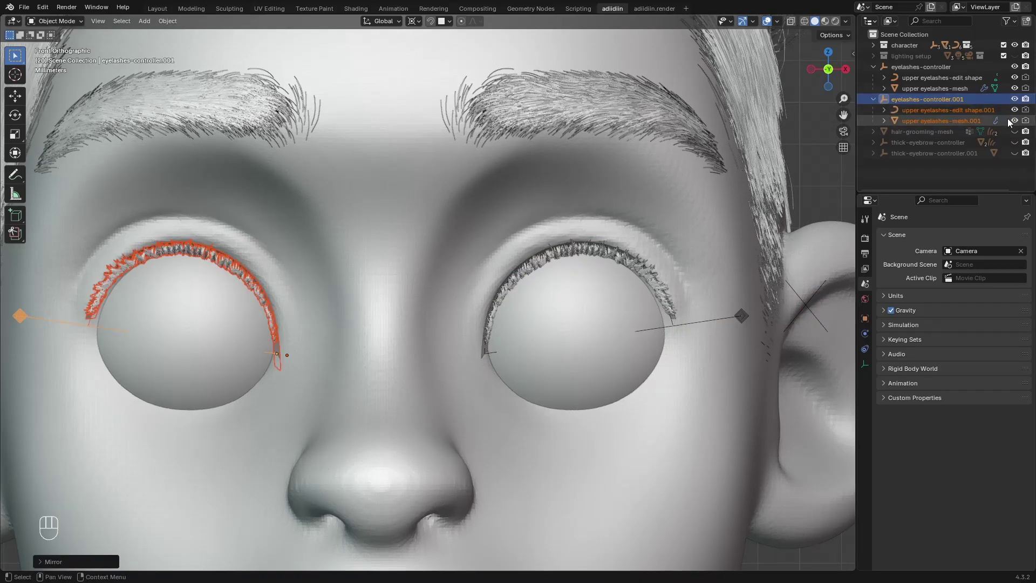
left_click_drag(1014, 120, 1015, 110)
left_click_drag(1014, 78, 1014, 88)
left_click(797, 146)
key("KP_0")
left_click(1015, 68)
left_click(1015, 100)
Step: Show the glasses and lighting setup collections and preview the character in rendered shading
left_click(873, 45)
left_click(1014, 67)
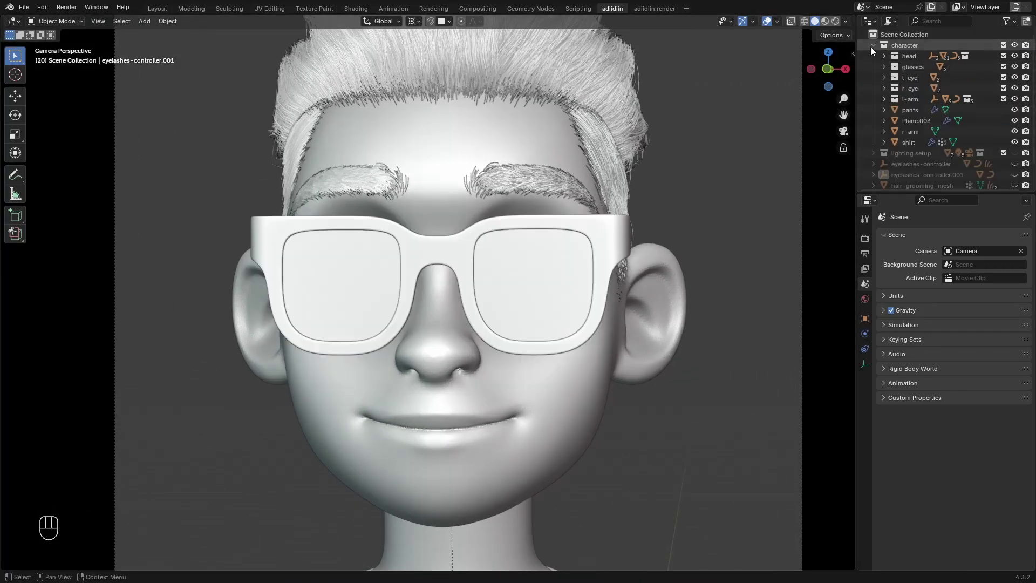
left_click(873, 45)
key("z")
key("8")
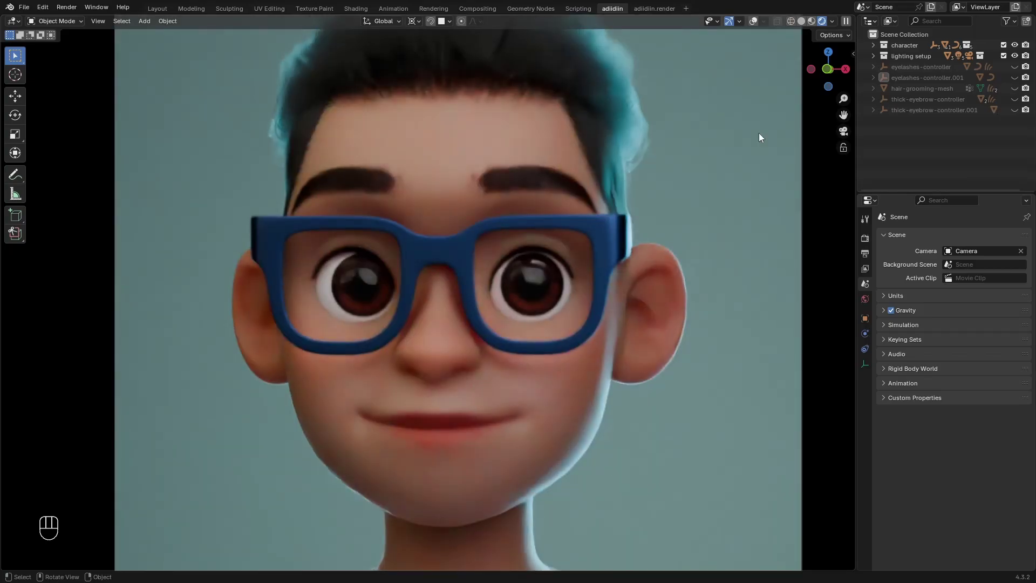